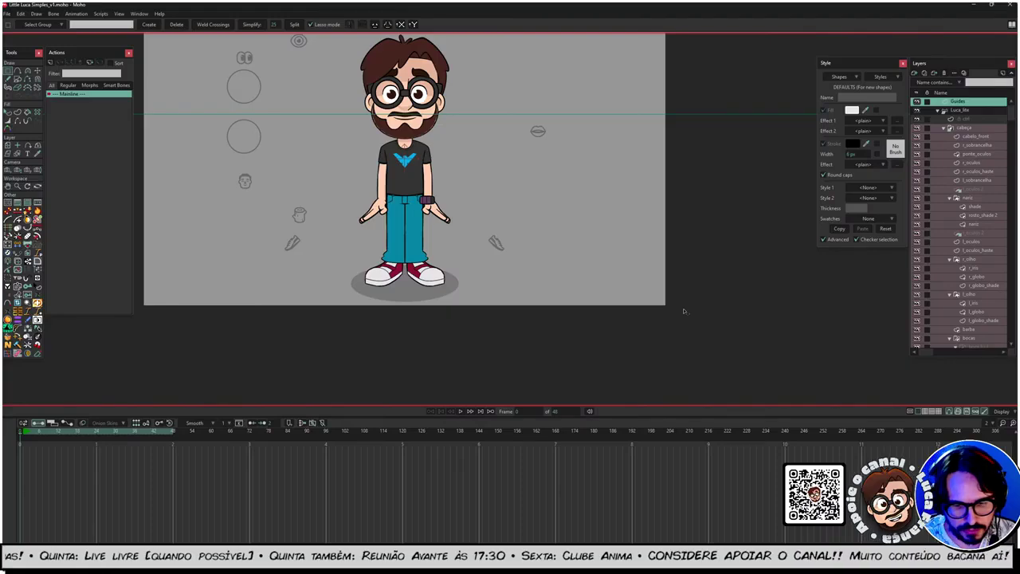
Step: Place the MU_Script Manager window above the timeline and reset the camera position
{"action": "left_click_drag", "start_coordinate": [568, 289], "coordinate": [942, 377]}
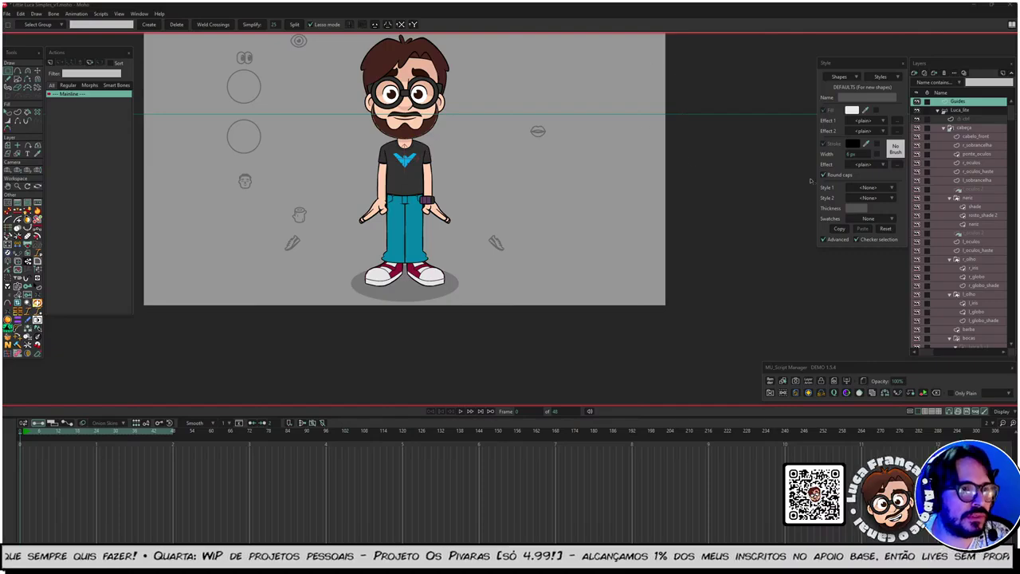
{"action": "left_click", "coordinate": [7, 170]}
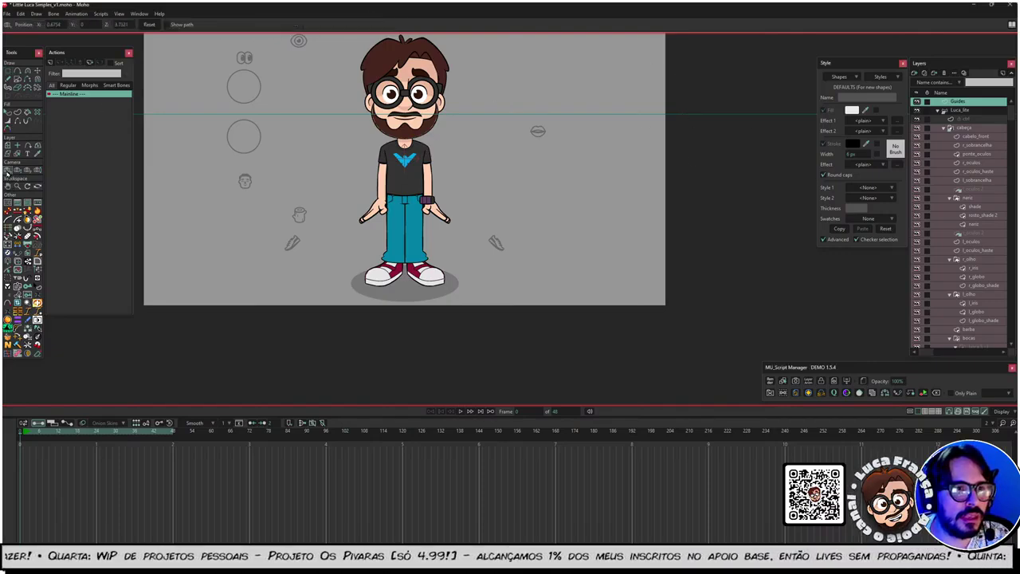
{"action": "left_click", "coordinate": [150, 24]}
{"action": "scroll", "coordinate": [586, 229], "scroll_direction": "down", "scroll_amount": 4}
{"action": "scroll", "coordinate": [510, 183], "scroll_direction": "up", "scroll_amount": 3}
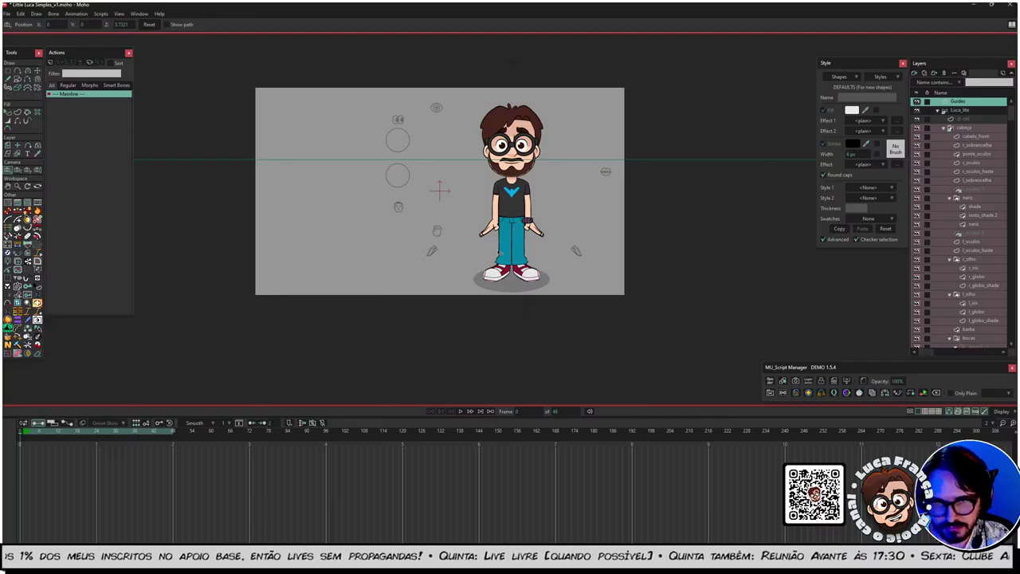
Step: Reset the position of the Luca_lite layer to the origin
{"action": "left_click", "coordinate": [8, 146]}
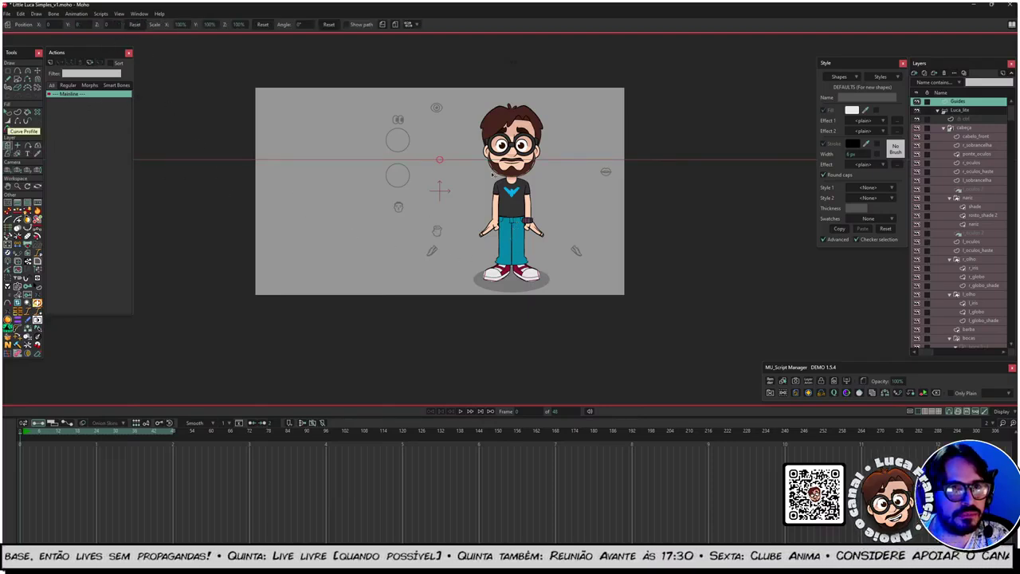
{"action": "left_click", "coordinate": [940, 111]}
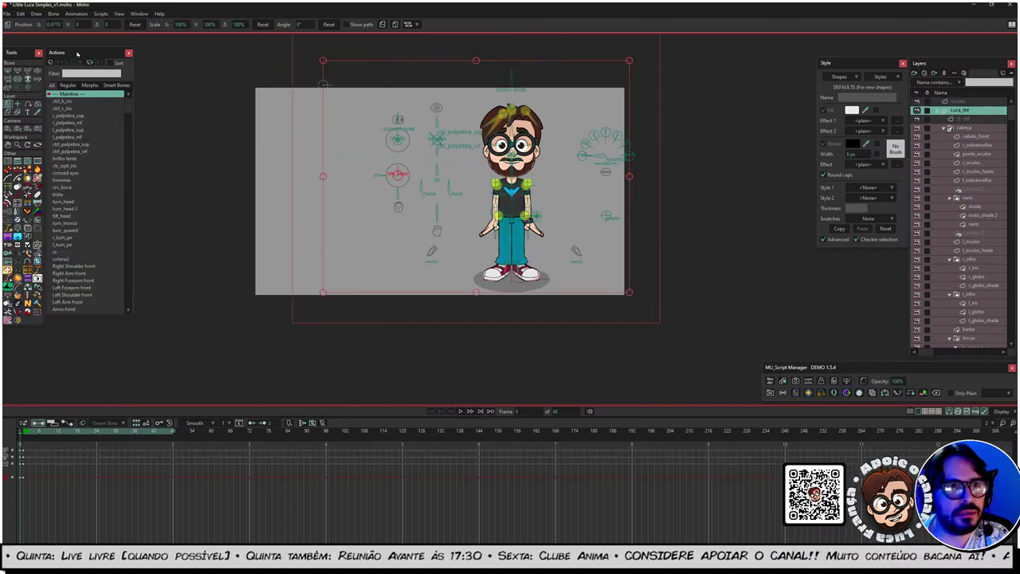
{"action": "left_click", "coordinate": [134, 24]}
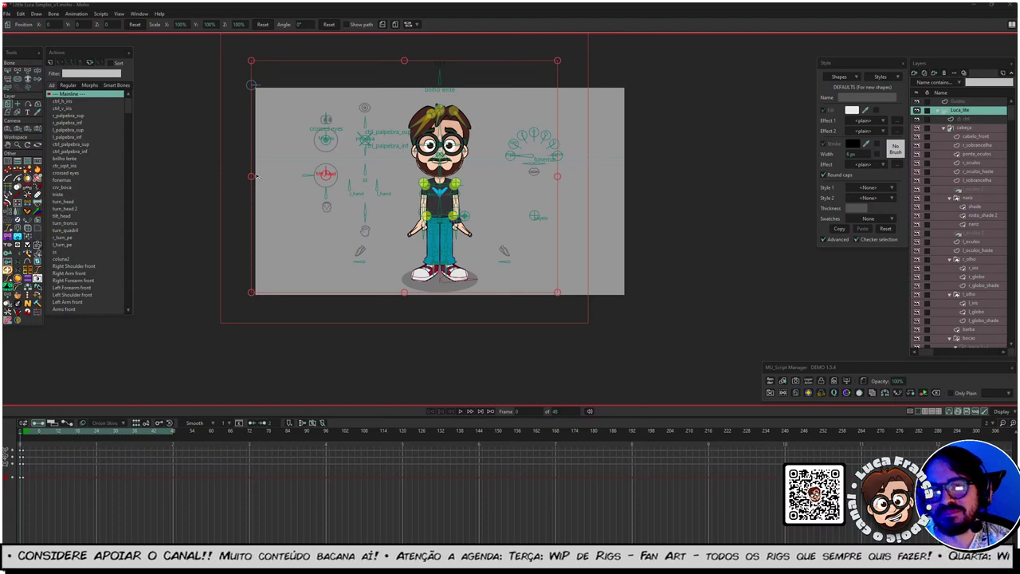
Step: Preview the character's pose at frame 1 and collapse the Luca_lite layer group
{"action": "scroll", "coordinate": [370, 148], "scroll_direction": "up", "scroll_amount": 2}
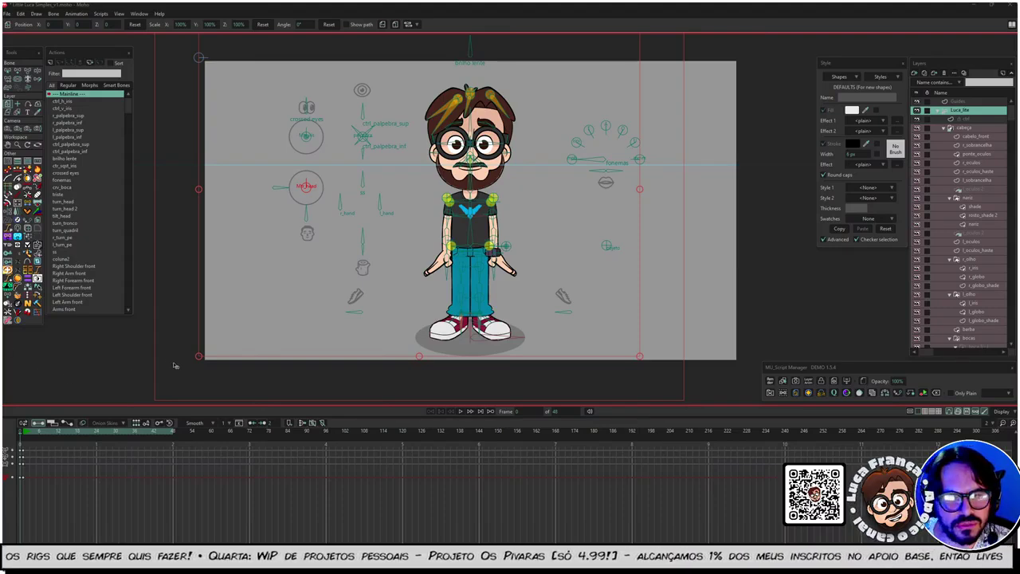
{"action": "left_click", "coordinate": [24, 434]}
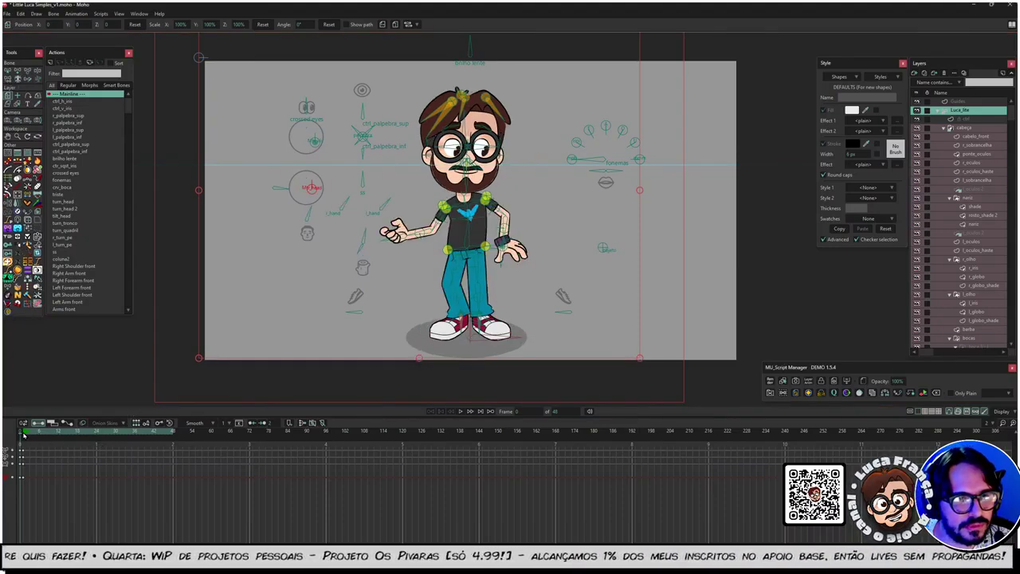
{"action": "left_click_drag", "start_coordinate": [532, 108], "coordinate": [526, 78]}
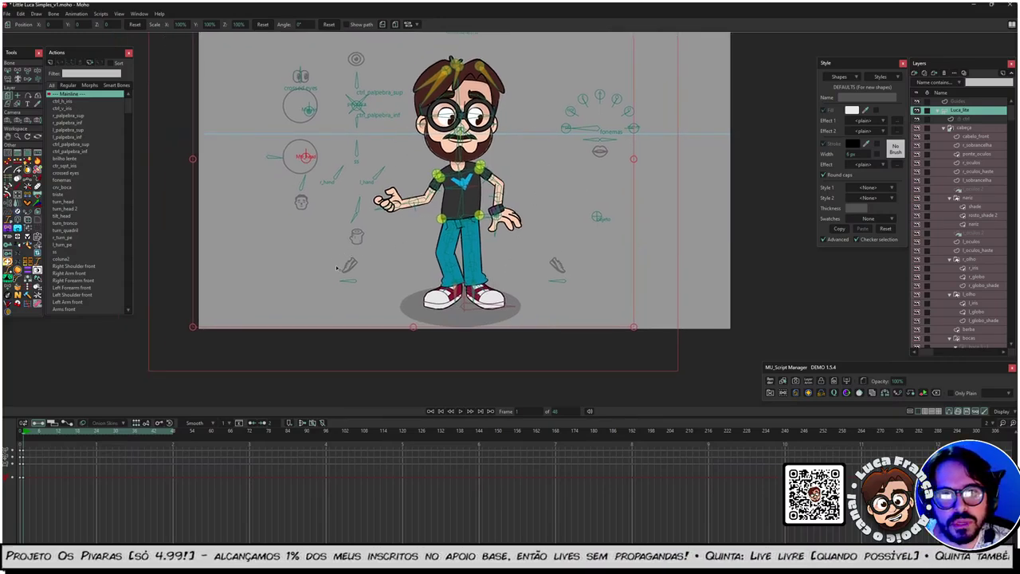
{"action": "left_click", "coordinate": [937, 111]}
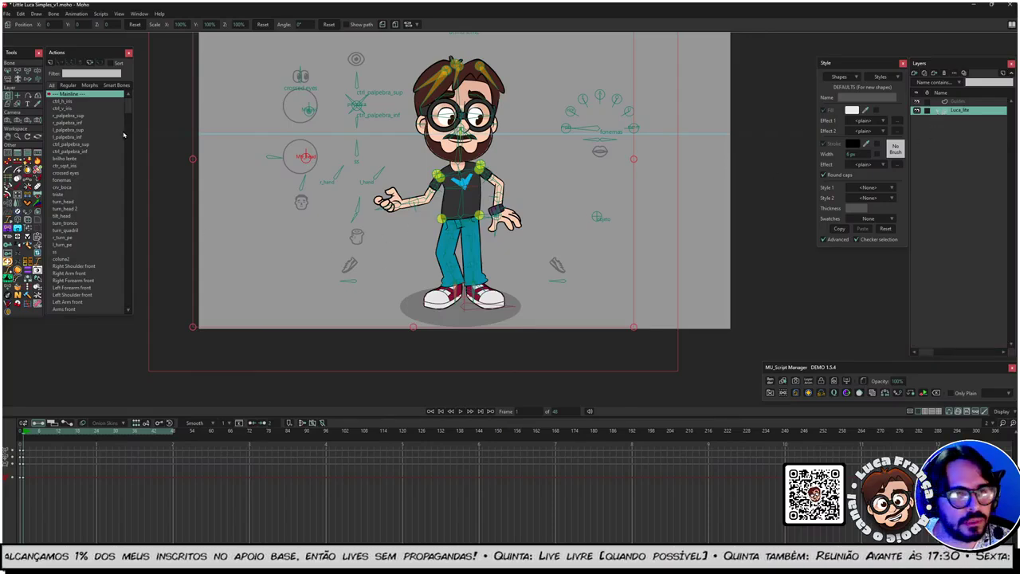
{"action": "left_click", "coordinate": [38, 74]}
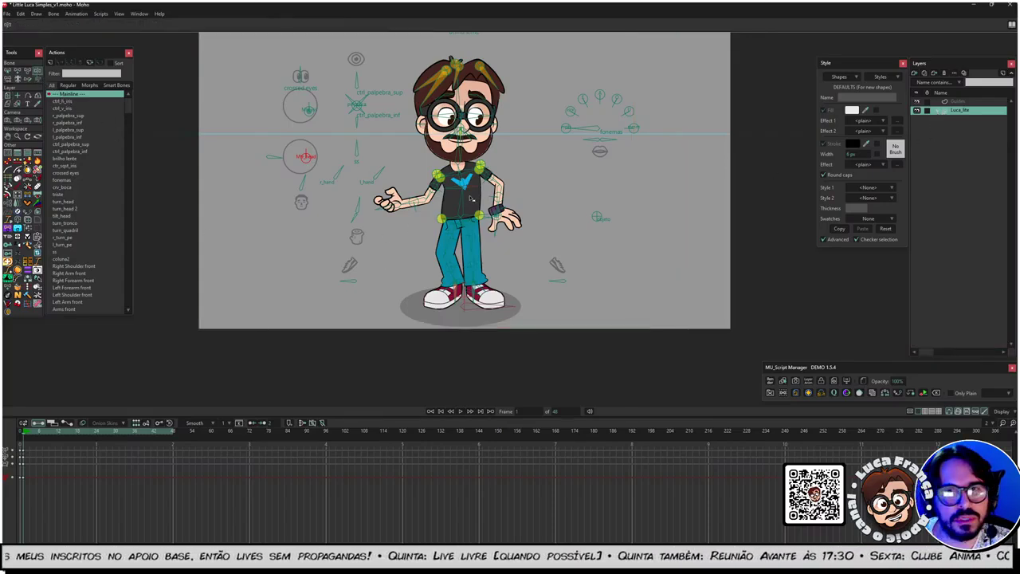
{"action": "scroll", "coordinate": [413, 208], "scroll_direction": "up", "scroll_amount": 5}
{"action": "scroll", "coordinate": [414, 209], "scroll_direction": "down", "scroll_amount": 2}
{"action": "scroll", "coordinate": [414, 208], "scroll_direction": "down", "scroll_amount": 5}
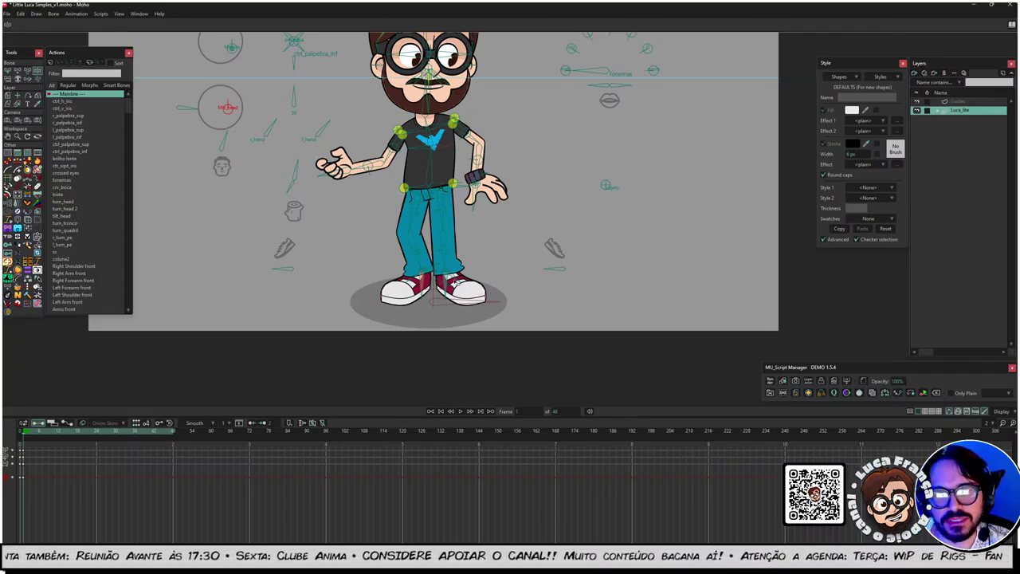
{"action": "mouse_move", "coordinate": [383, 234]}
{"action": "left_mouse_down"}
{"action": "mouse_move", "coordinate": [431, 250]}
{"action": "mouse_move", "coordinate": [398, 225]}
{"action": "mouse_move", "coordinate": [386, 243]}
{"action": "left_mouse_up"}
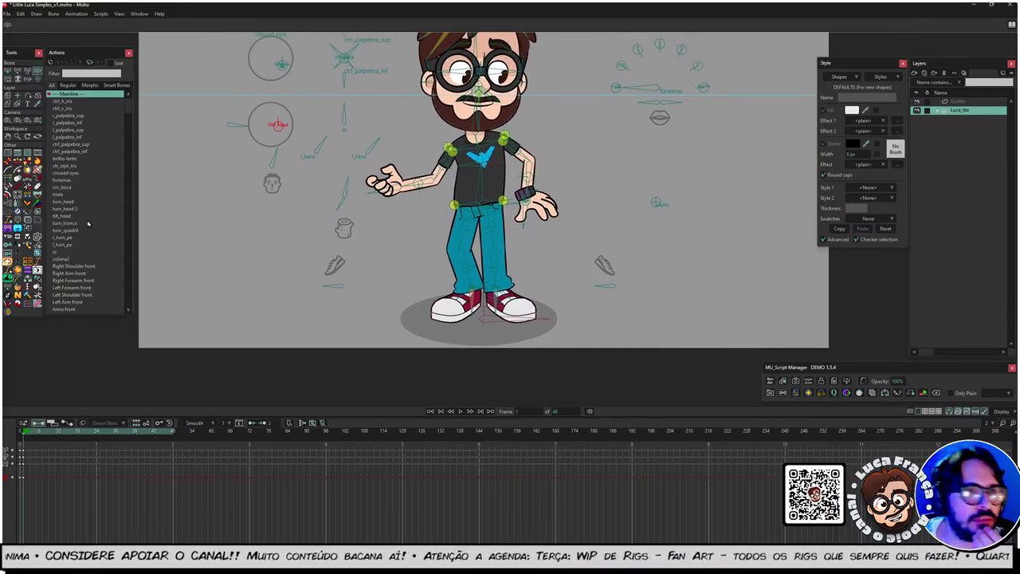
Step: Close the Actions and Style windows and return the animation to frame 0
{"action": "left_click", "coordinate": [128, 52]}
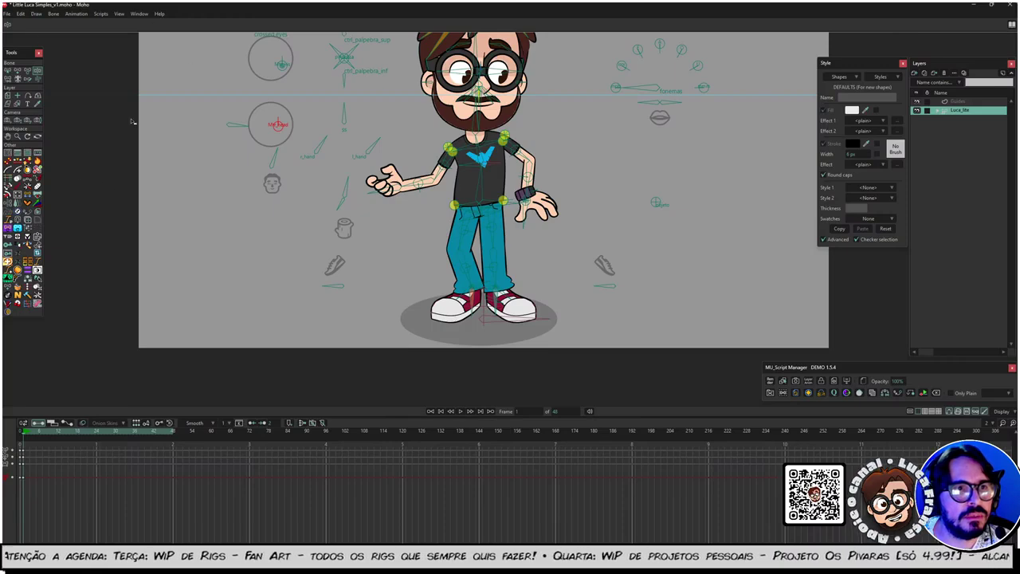
{"action": "left_click", "coordinate": [8, 119]}
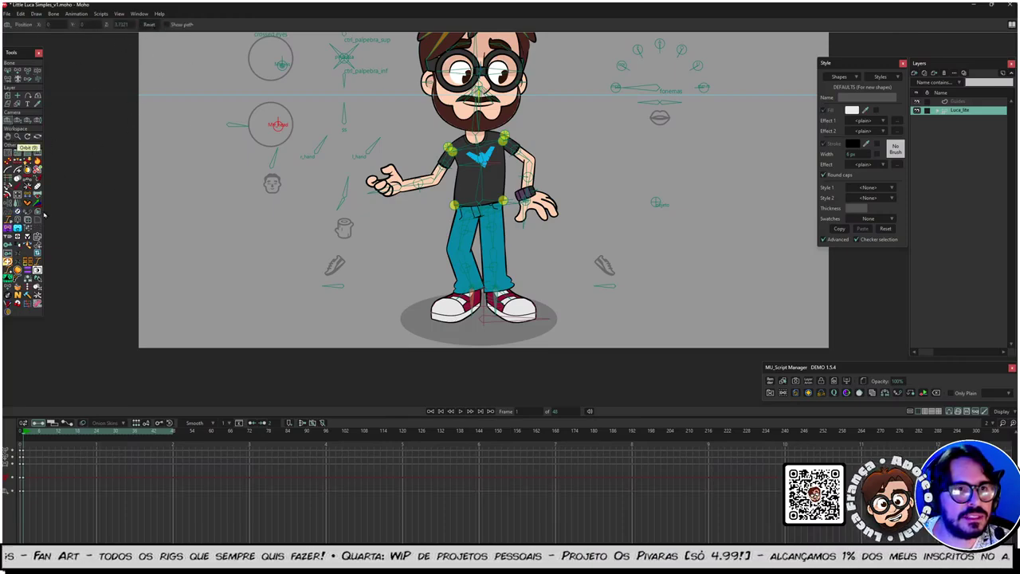
{"action": "left_click", "coordinate": [20, 433]}
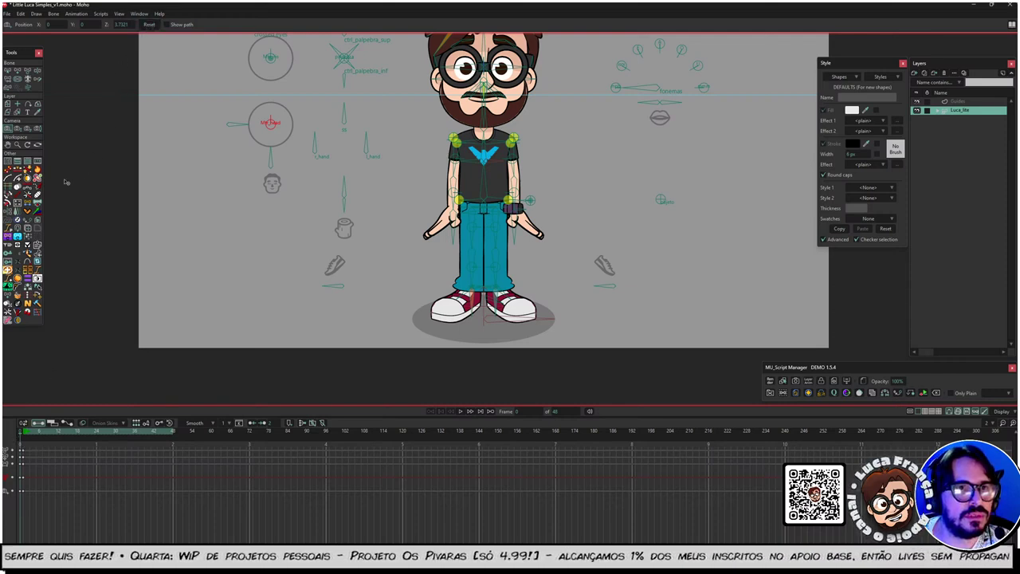
{"action": "left_click", "coordinate": [8, 105]}
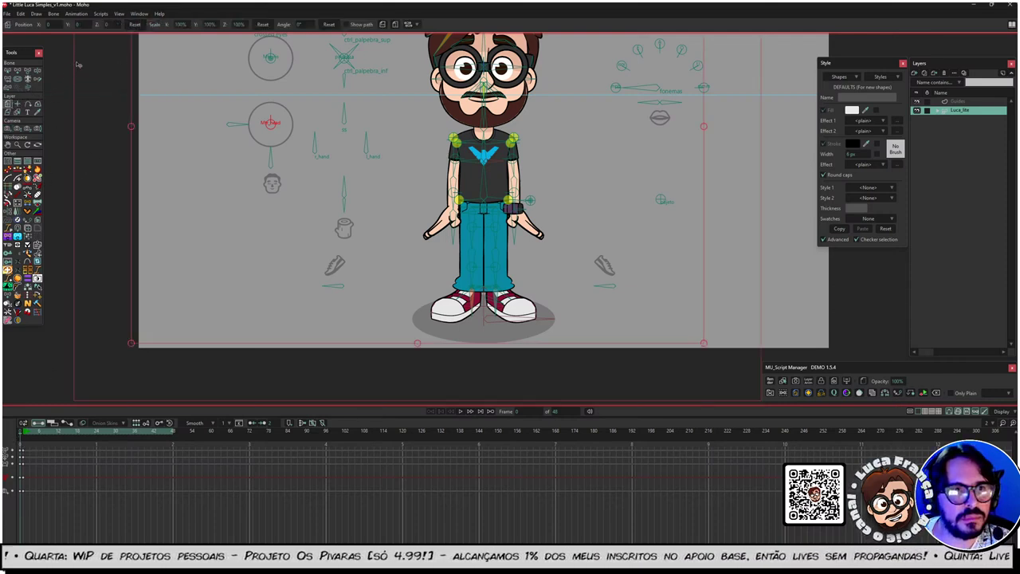
{"action": "left_click", "coordinate": [8, 71]}
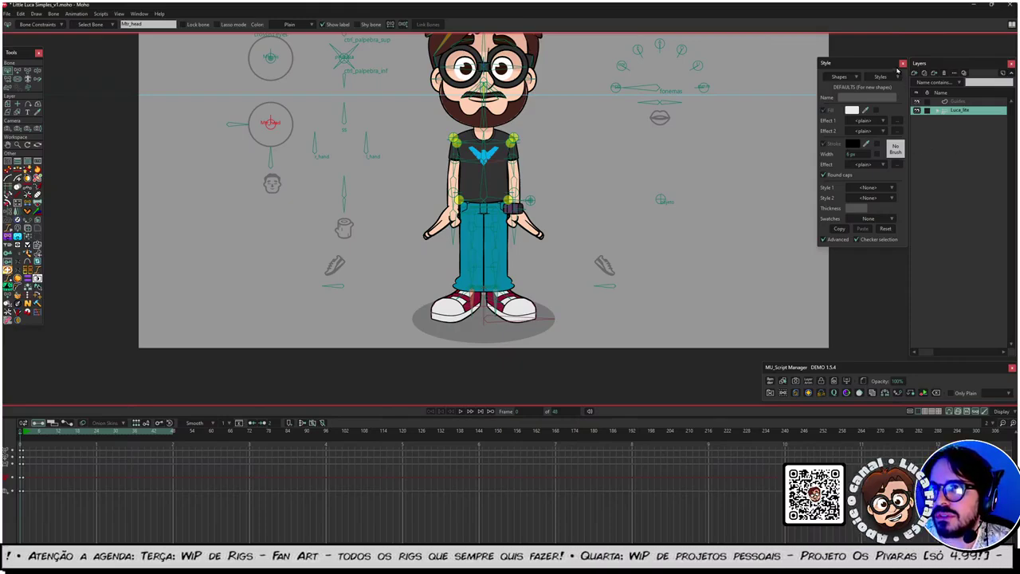
{"action": "left_click", "coordinate": [902, 63]}
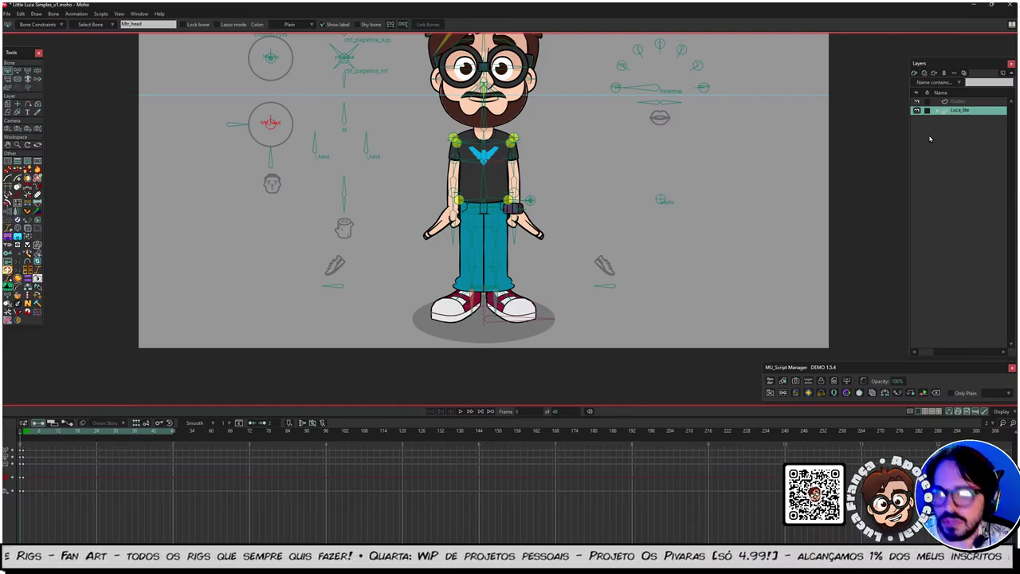
Step: Create a new vector layer above Luca_lite and launch the Keyviz utility
{"action": "key", "text": "ctrl+shift+n"}
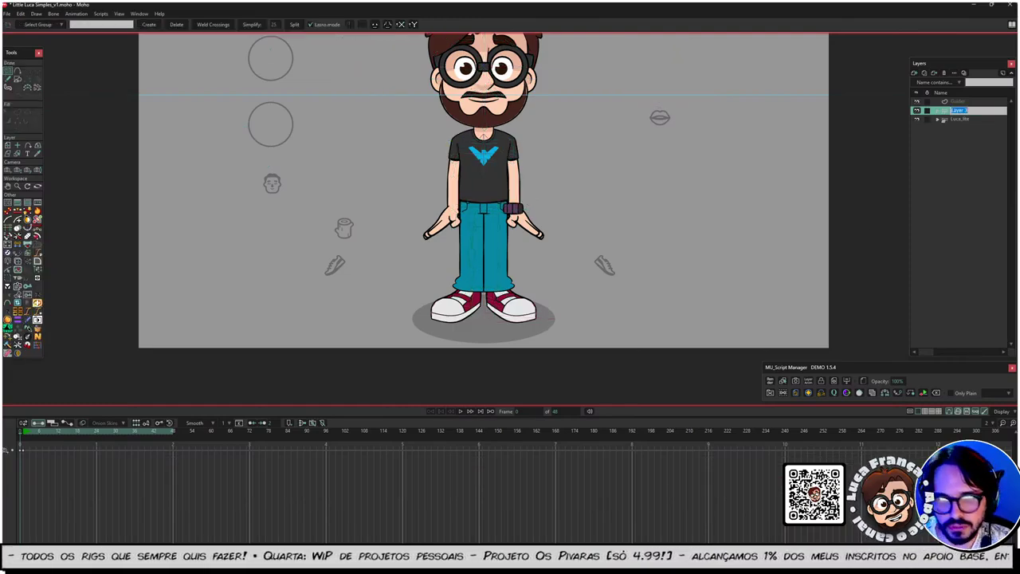
{"action": "key", "text": "super"}
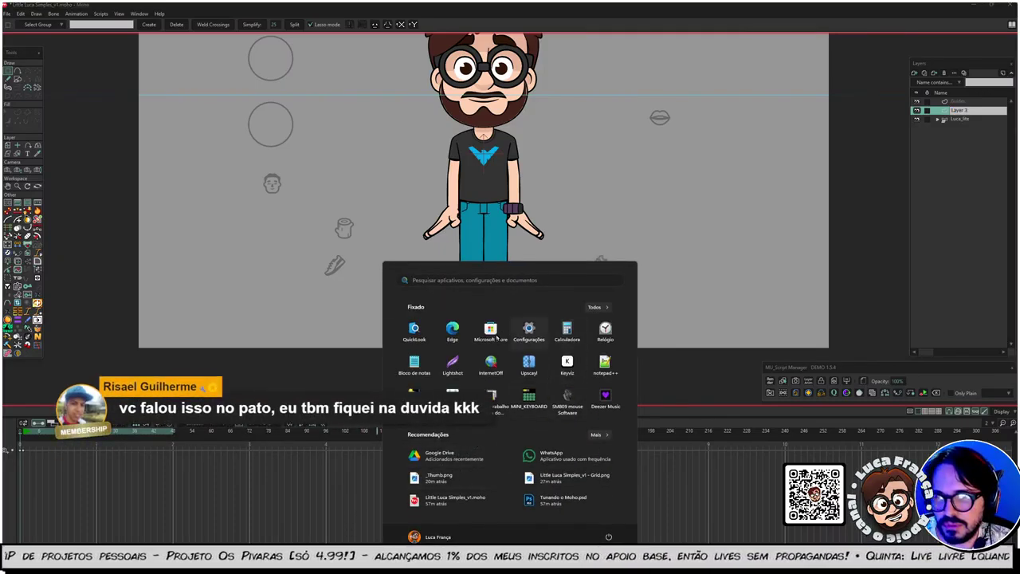
{"action": "left_click", "coordinate": [579, 363]}
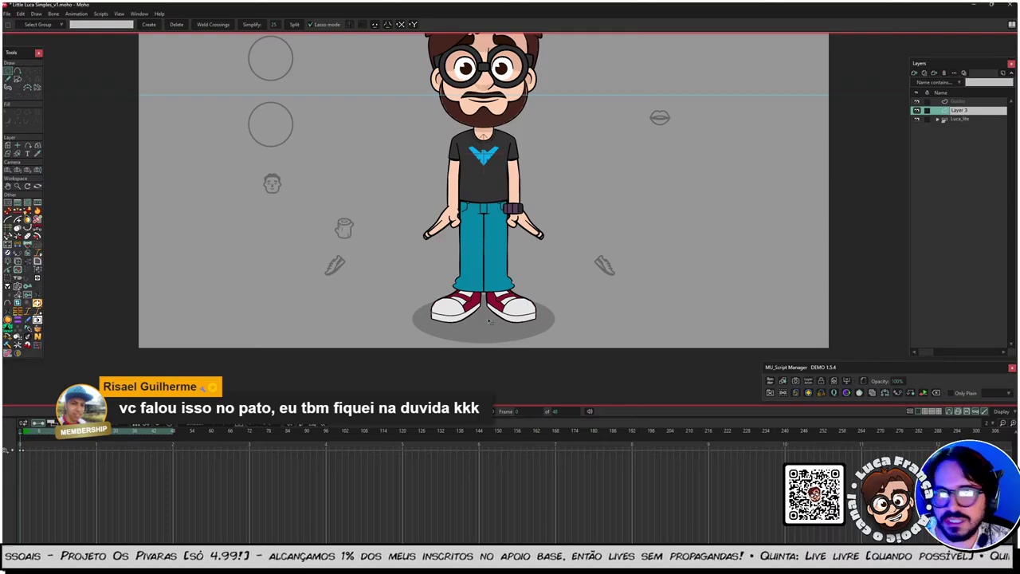
Step: Delete the Guides layer from the layer stack
{"action": "left_click", "coordinate": [953, 102]}
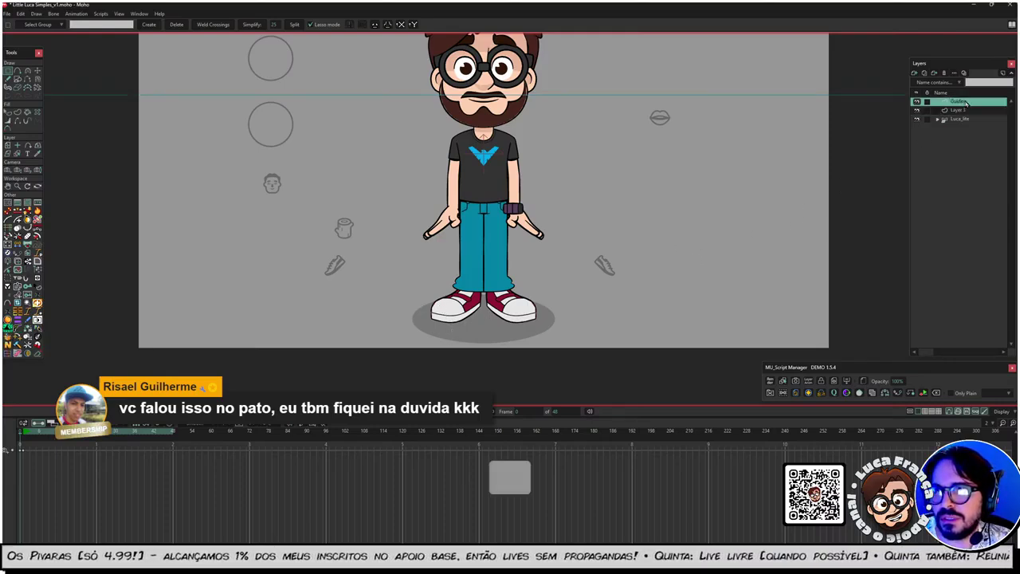
{"action": "left_click", "coordinate": [944, 73]}
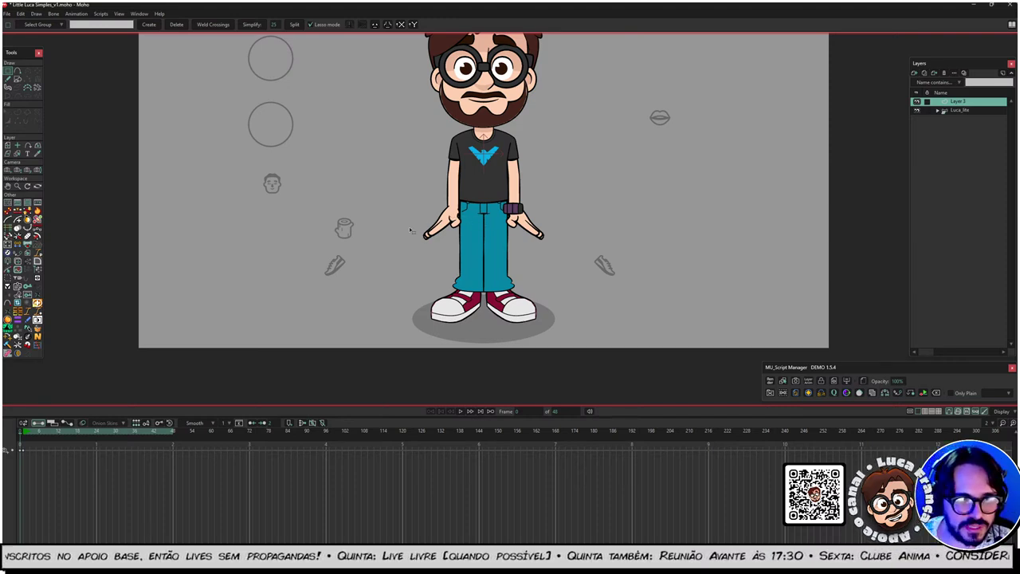
Step: Rename the new vector layer as Grid and move it beneath Luca_lite in the stacking order
{"action": "double_click", "coordinate": [965, 104]}
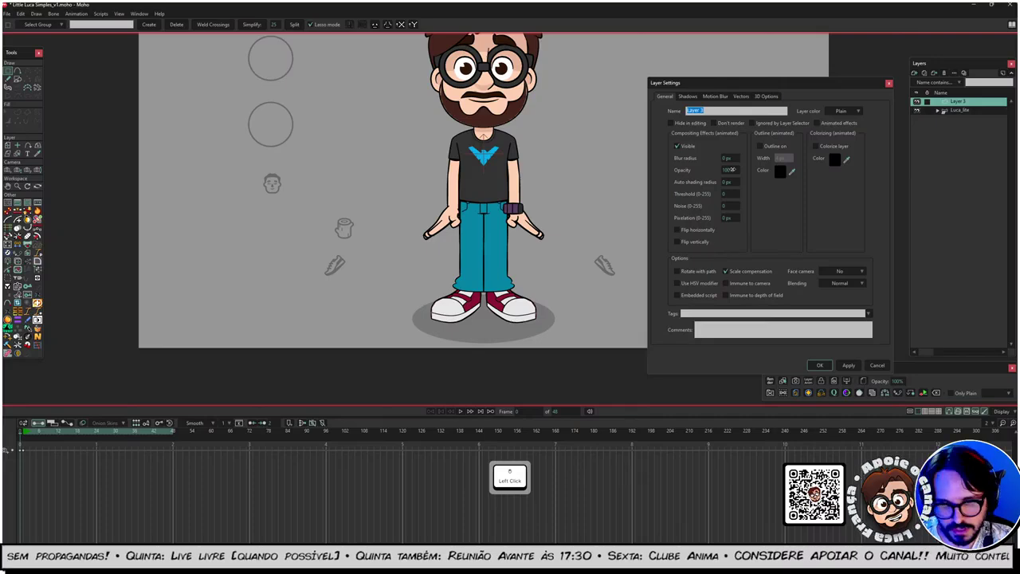
{"action": "type", "text": "Grid"}
{"action": "key", "text": "Return"}
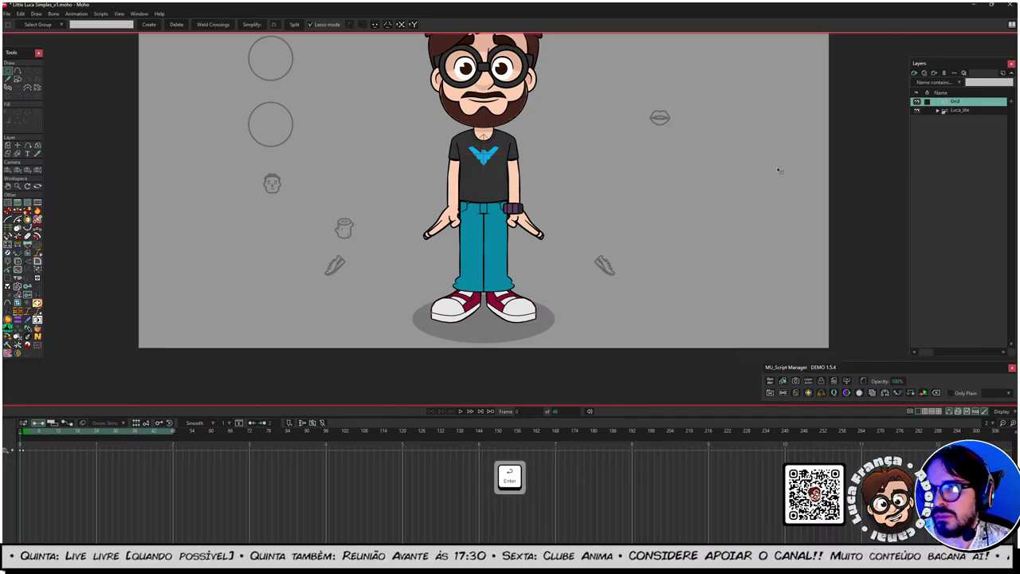
{"action": "left_click", "coordinate": [958, 106]}
{"action": "left_click_drag", "start_coordinate": [959, 106], "coordinate": [953, 118]}
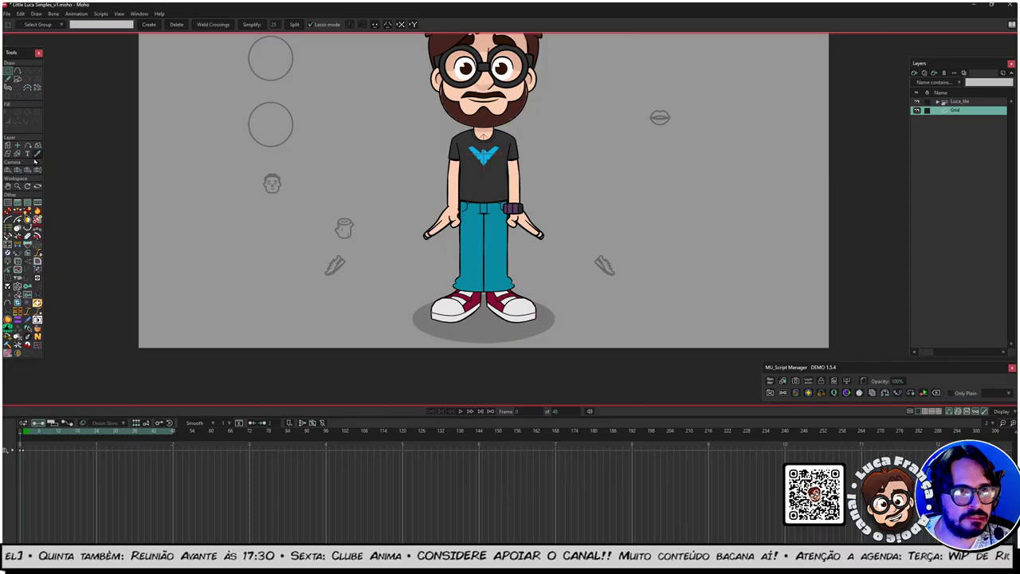
Step: Turn on the workspace grid and draw an 11 by 11 grid shape with auto-stroke across the full canvas width
{"action": "left_click", "coordinate": [17, 80]}
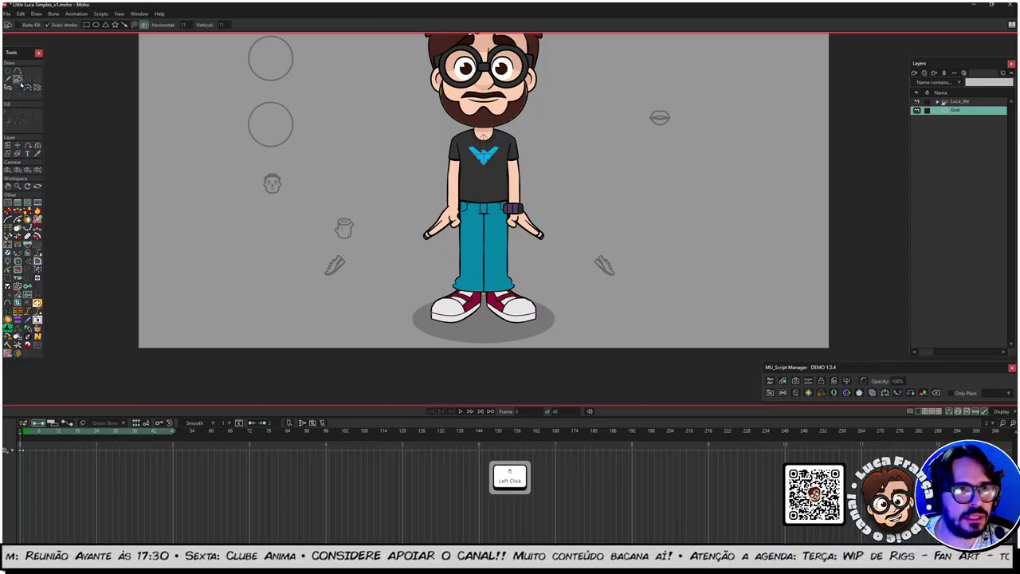
{"action": "key", "text": "ctrl"}
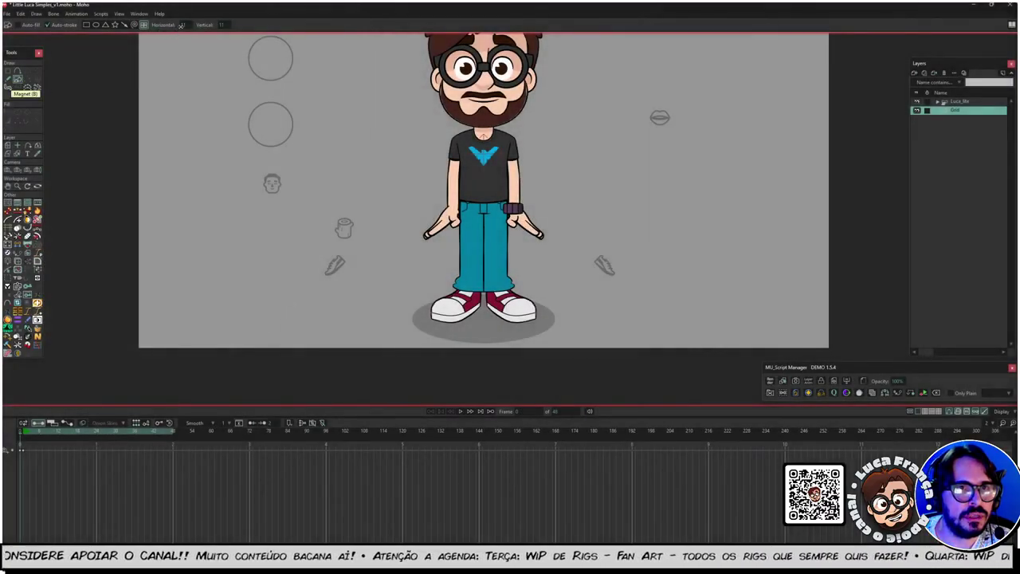
{"action": "left_click", "coordinate": [182, 25]}
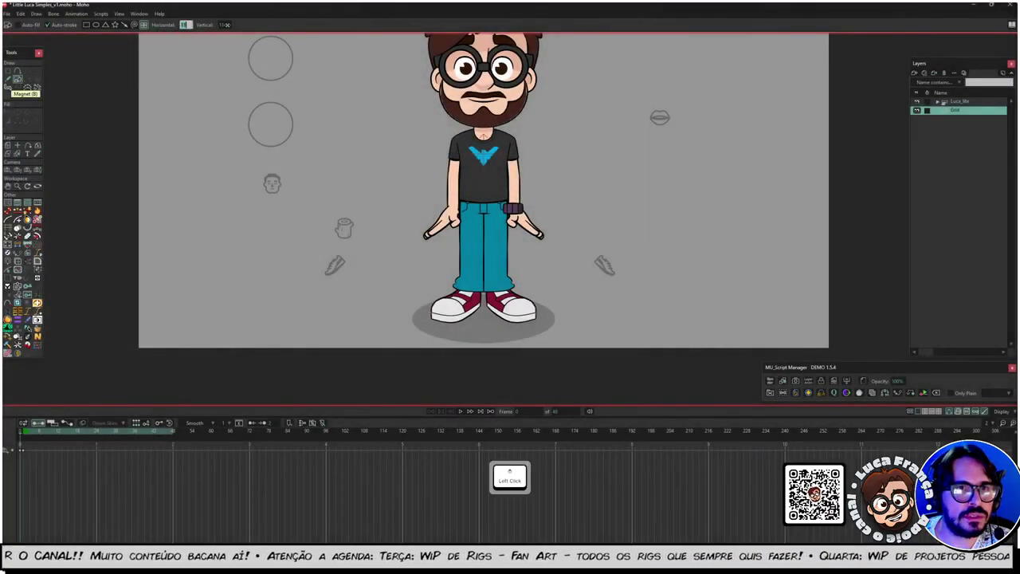
{"action": "scroll", "coordinate": [269, 186], "scroll_direction": "down", "scroll_amount": 3}
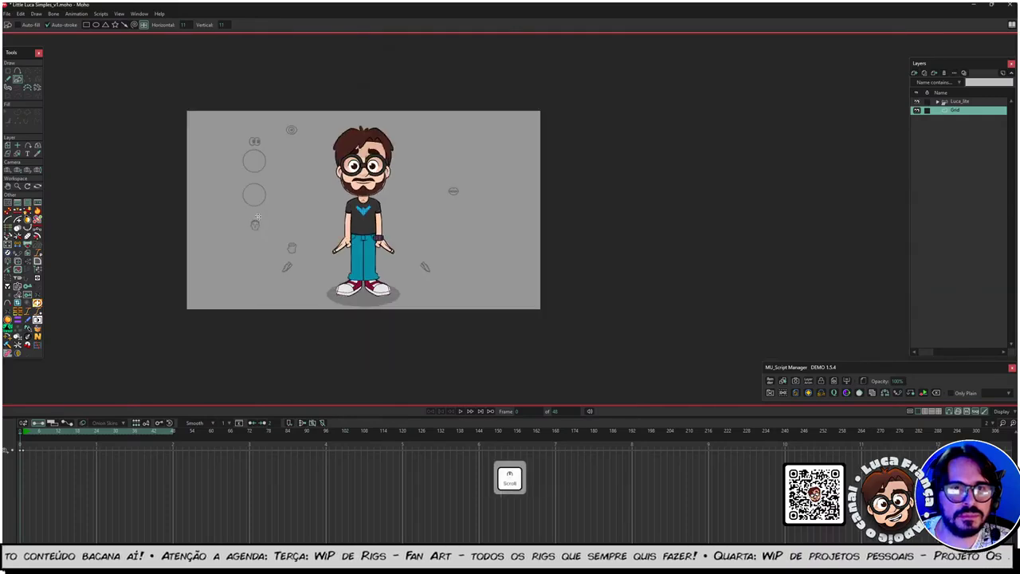
{"action": "scroll", "coordinate": [239, 181], "scroll_direction": "up", "scroll_amount": 2}
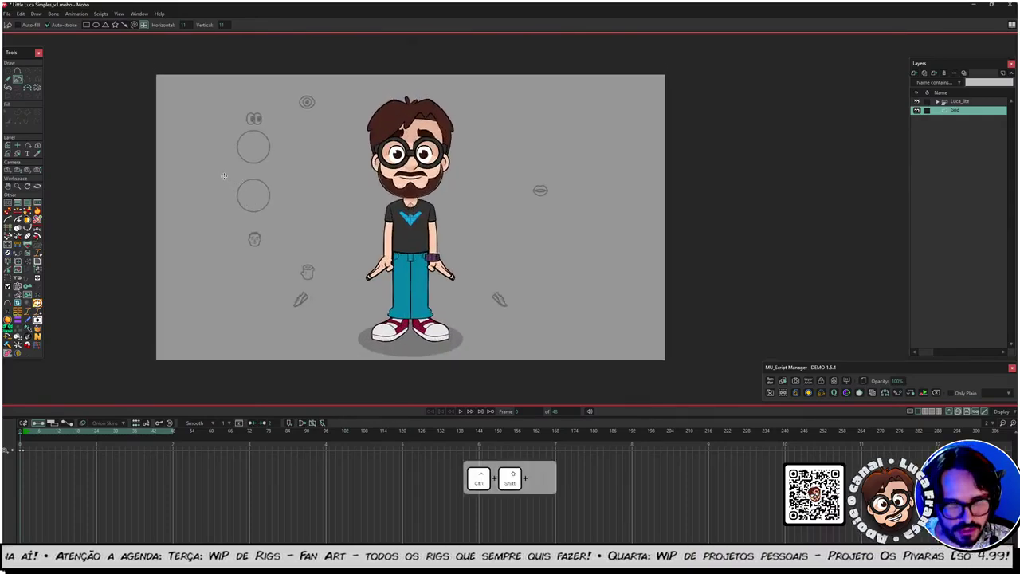
{"action": "key", "text": "ctrl+shift+g"}
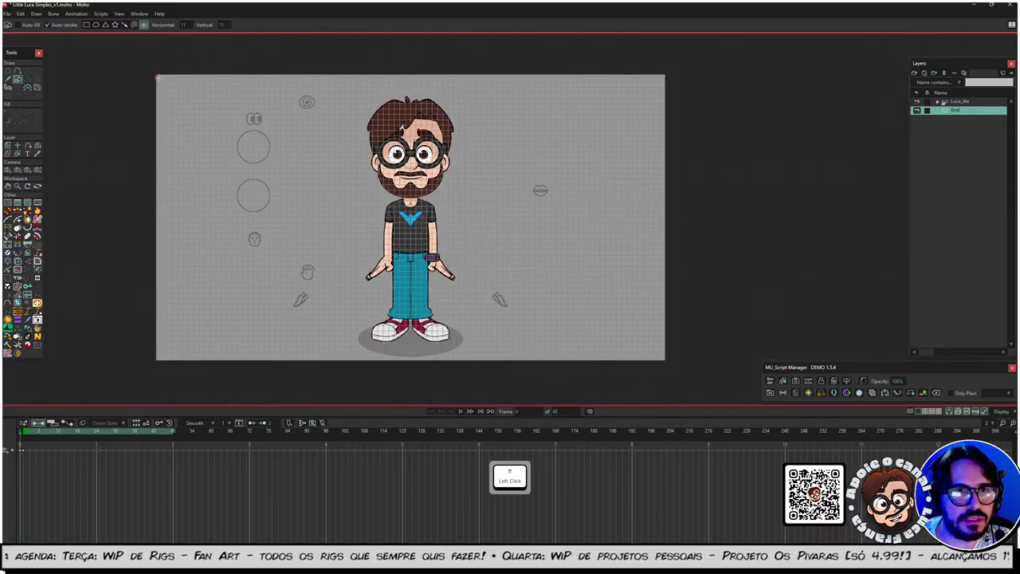
{"action": "left_click_drag", "start_coordinate": [157, 74], "coordinate": [665, 368]}
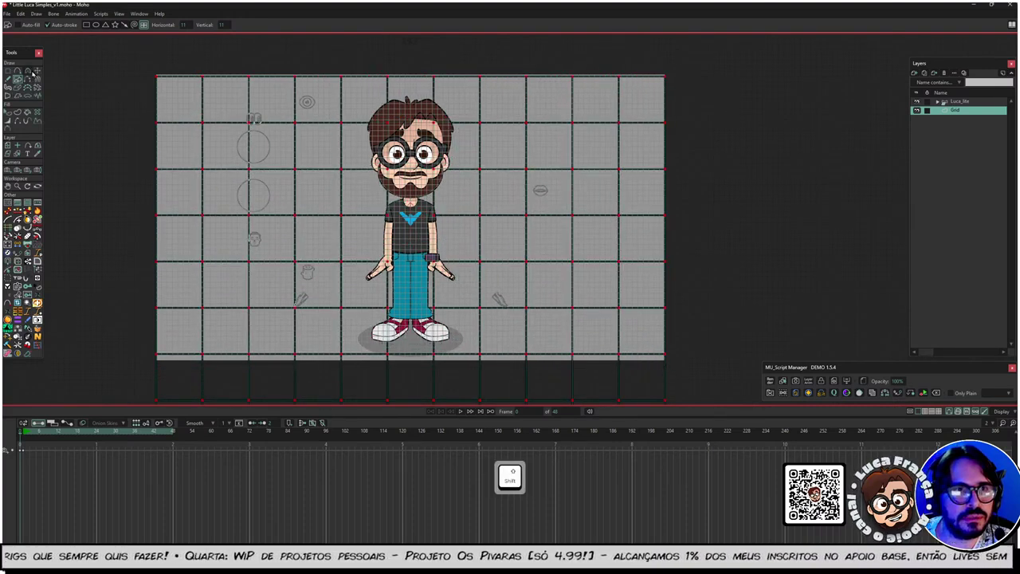
Step: Centre the grid shape vertically on the canvas by setting its Y position to 0 with the Transform Points tool
{"action": "left_click", "coordinate": [37, 70]}
{"action": "left_click", "coordinate": [154, 24]}
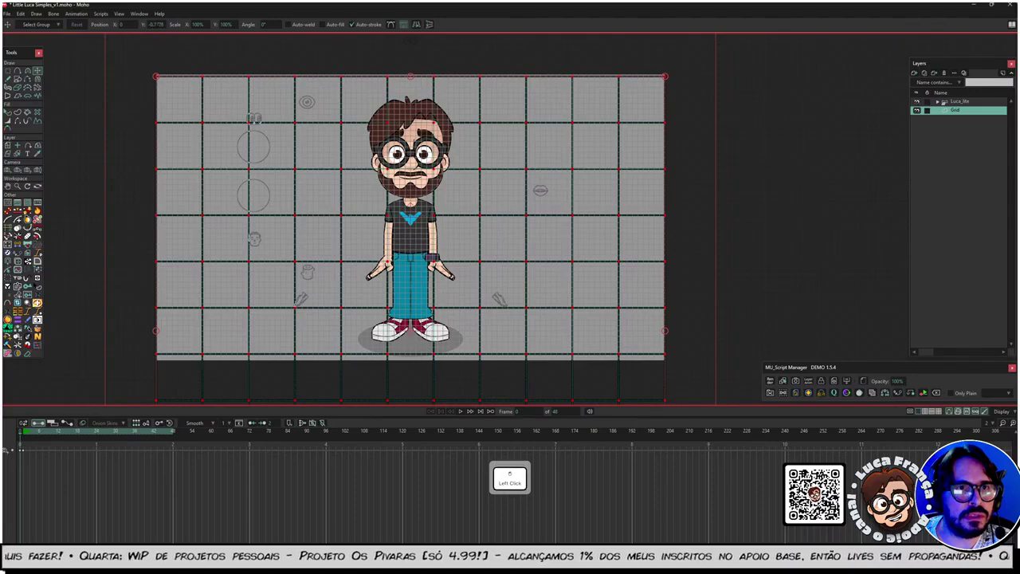
{"action": "type", "text": "0"}
{"action": "key", "text": "Tab"}
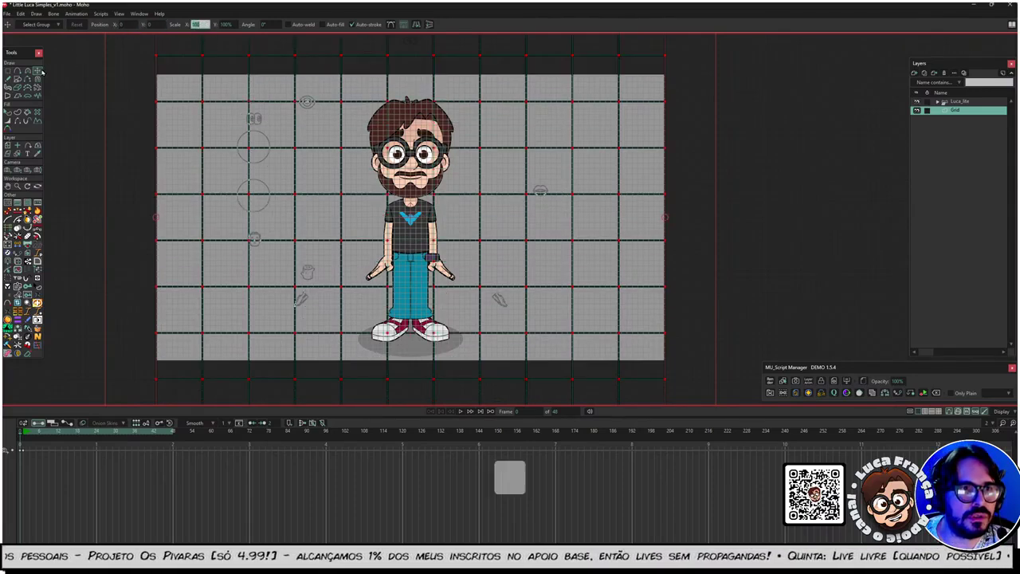
{"action": "key", "text": "ctrl"}
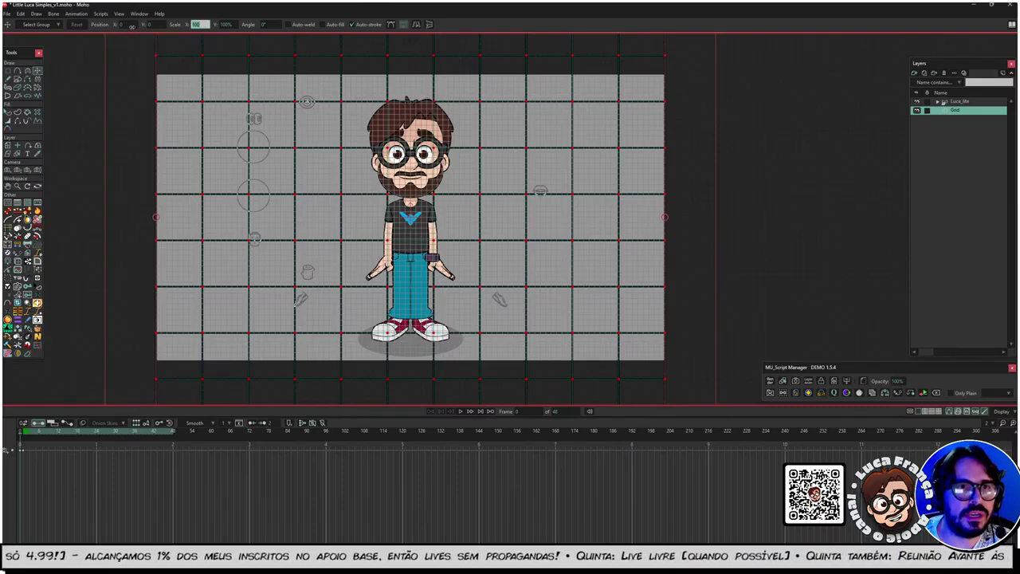
{"action": "left_click", "coordinate": [128, 24]}
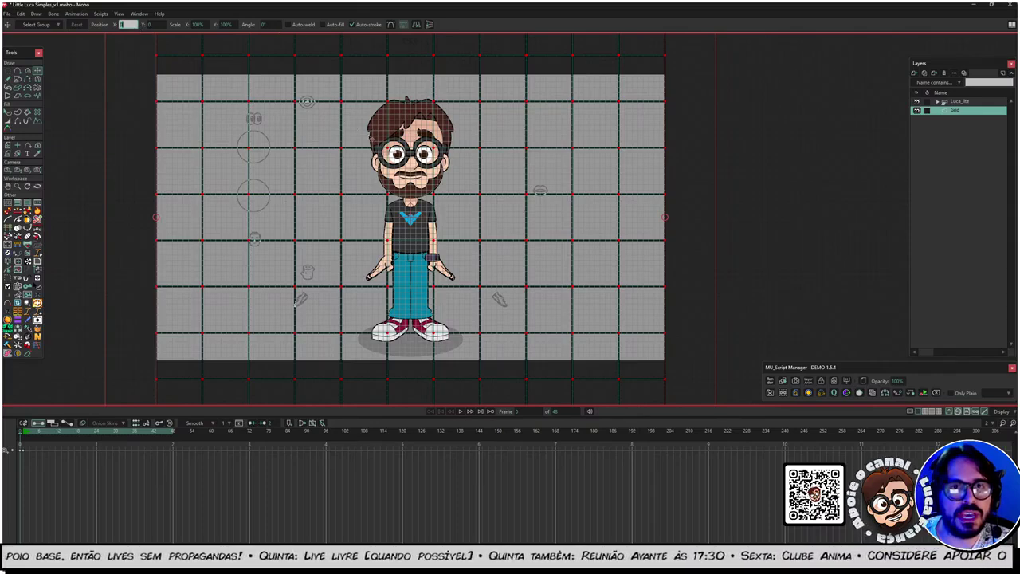
Step: Turn off the workspace grid so that only the drawn grid shape remains over the canvas
{"action": "left_click", "coordinate": [138, 15]}
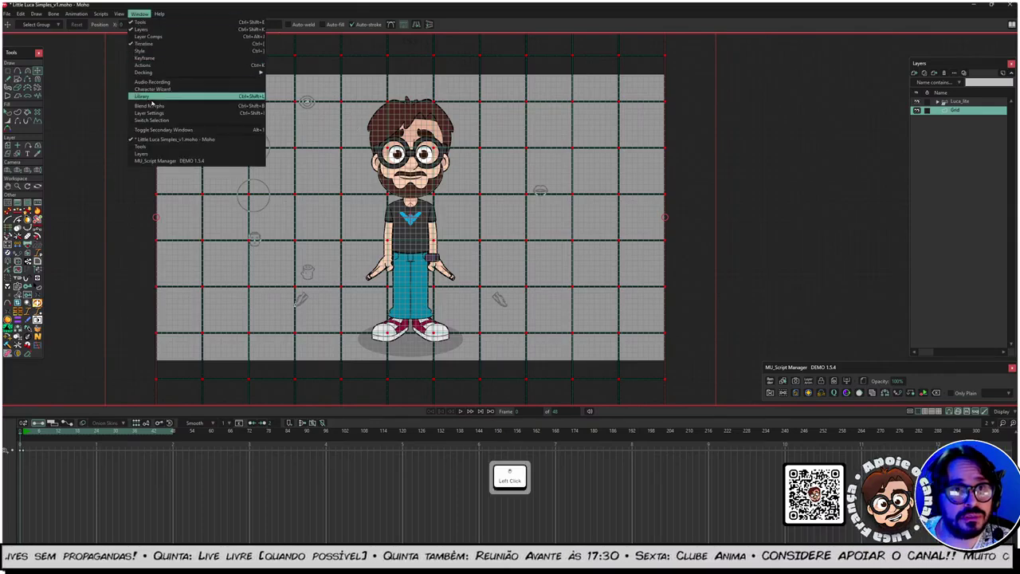
{"action": "mouse_move", "coordinate": [166, 76]}
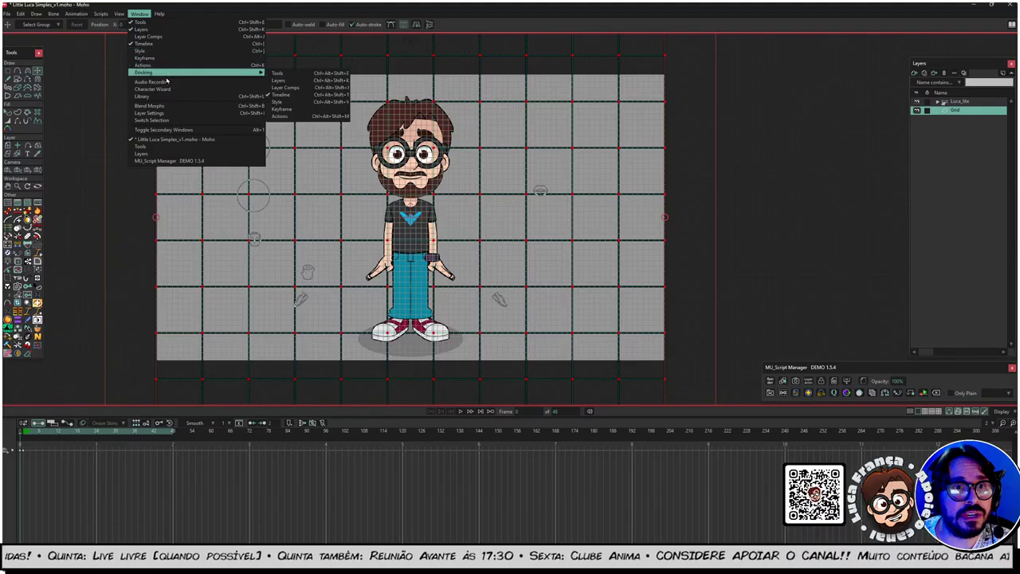
{"action": "mouse_move", "coordinate": [122, 16]}
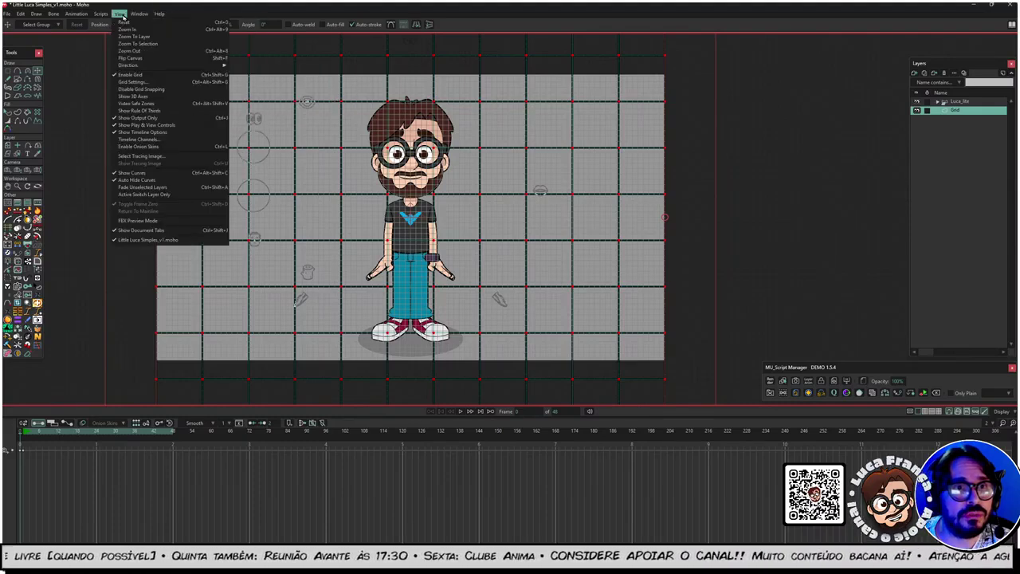
{"action": "left_click", "coordinate": [151, 76]}
{"action": "scroll", "coordinate": [186, 67], "scroll_direction": "up", "scroll_amount": 3}
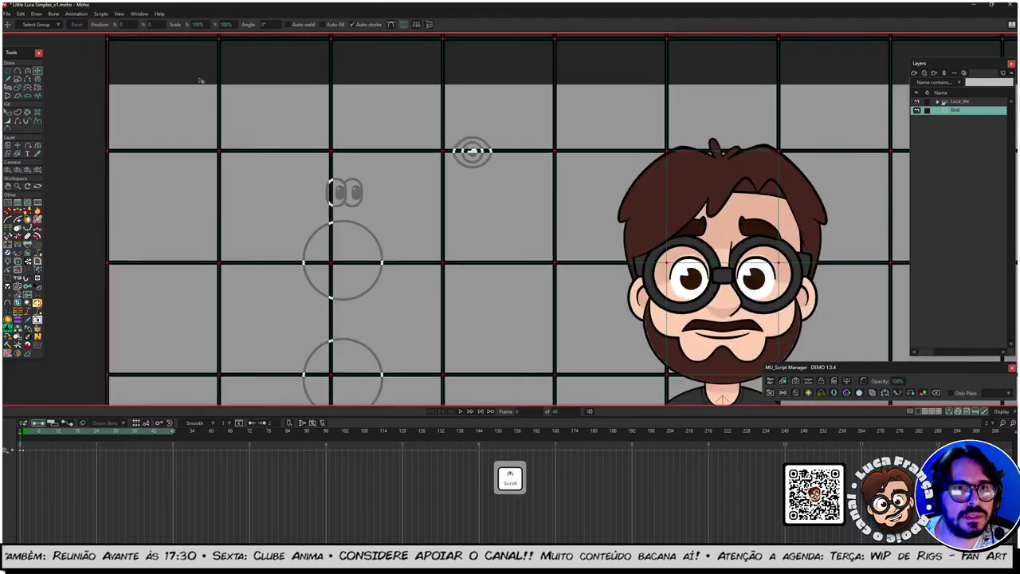
{"action": "scroll", "coordinate": [239, 128], "scroll_direction": "down", "scroll_amount": 5}
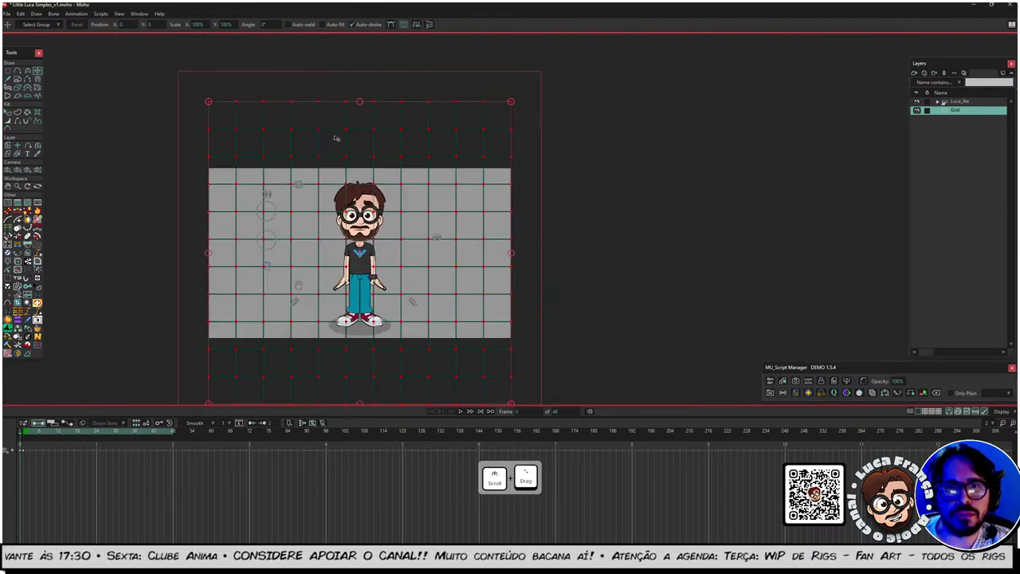
{"action": "scroll", "coordinate": [335, 137], "scroll_direction": "up", "scroll_amount": 3}
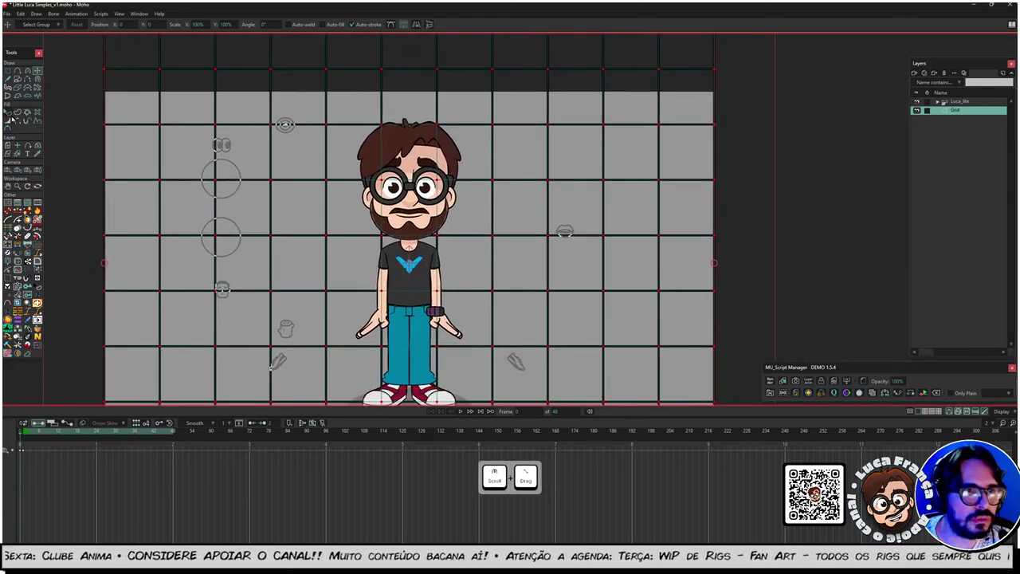
Step: Select the drawn grid shape and reduce its stroke width to make the lines thinner
{"action": "left_click", "coordinate": [9, 115]}
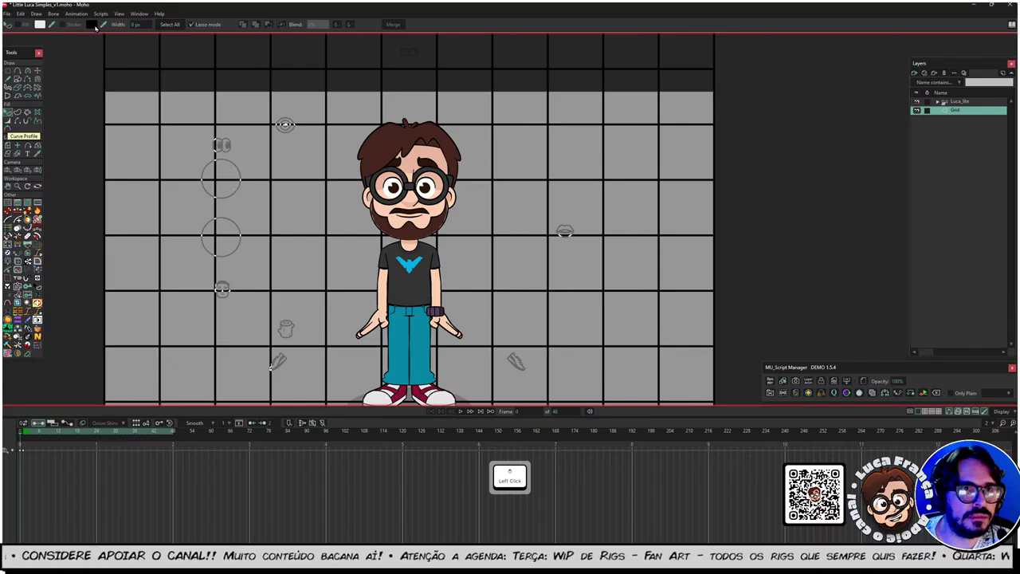
{"action": "left_click", "coordinate": [140, 83]}
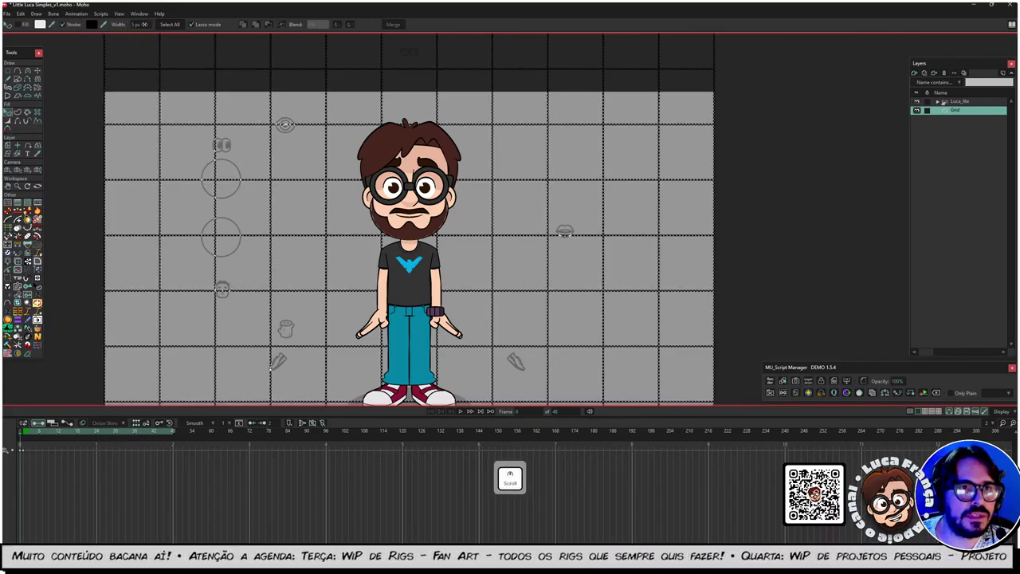
{"action": "scroll", "coordinate": [141, 24], "scroll_direction": "down", "scroll_amount": 2}
{"action": "scroll", "coordinate": [141, 24], "scroll_direction": "up", "scroll_amount": 2}
Step: Change the grid shape's stroke colour from black to bright cyan
{"action": "left_click", "coordinate": [92, 24]}
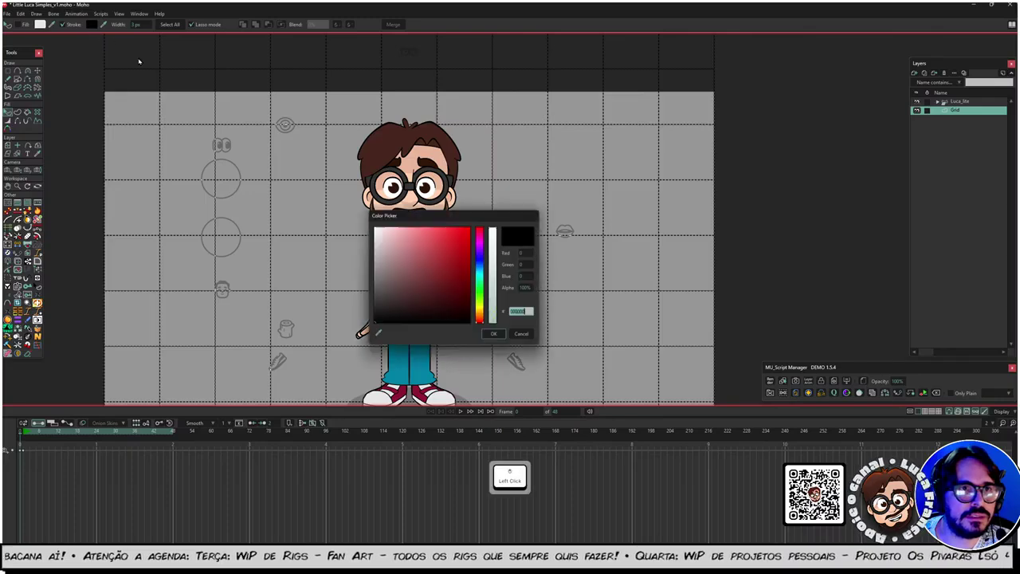
{"action": "left_click", "coordinate": [478, 276]}
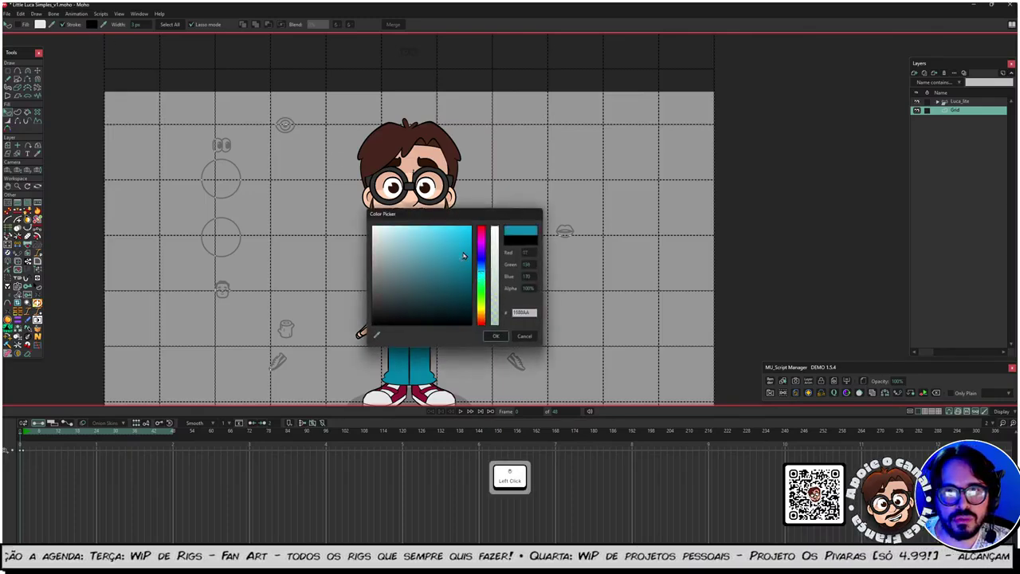
{"action": "left_click", "coordinate": [494, 336]}
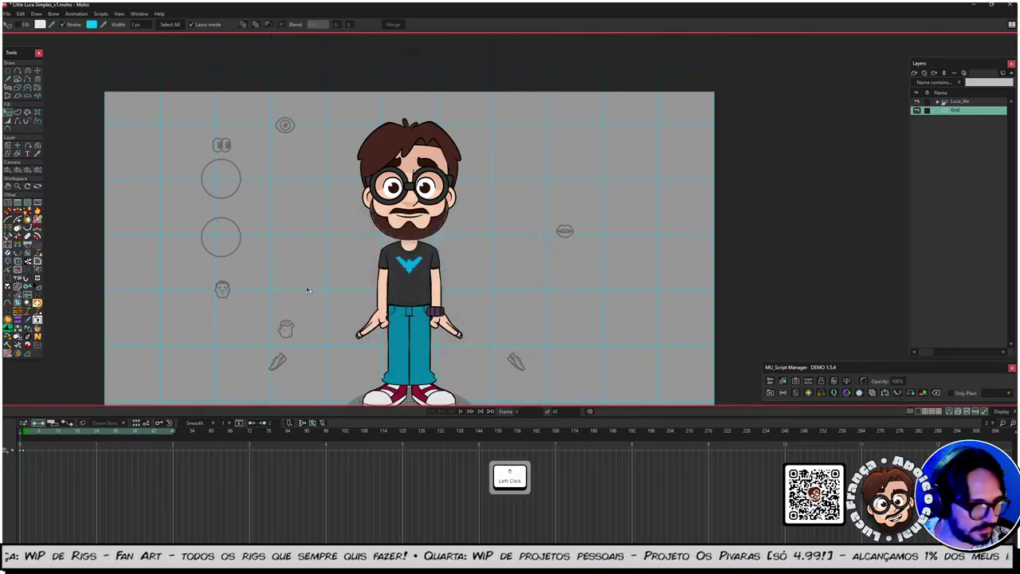
{"action": "scroll", "coordinate": [460, 245], "scroll_direction": "down", "scroll_amount": 3}
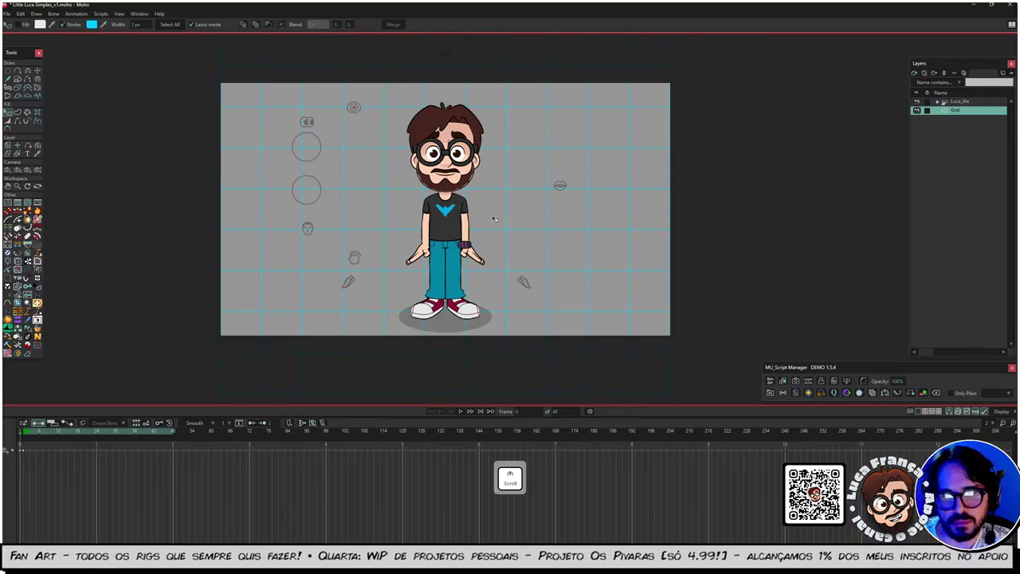
Step: Deselect the grid shape, render a preview of the current frame, and close the preview
{"action": "left_click", "coordinate": [179, 173]}
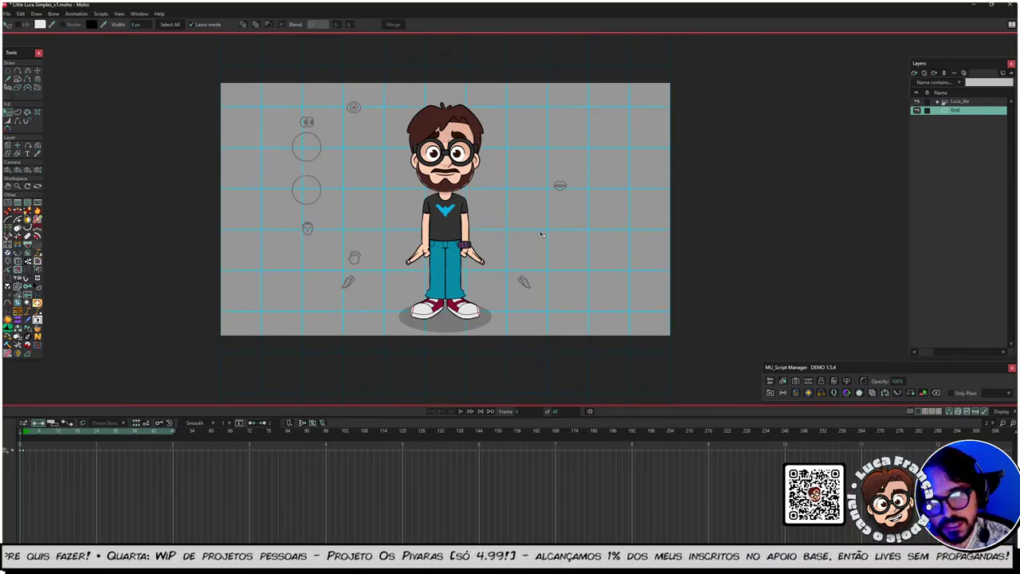
{"action": "key", "text": "ctrl+r"}
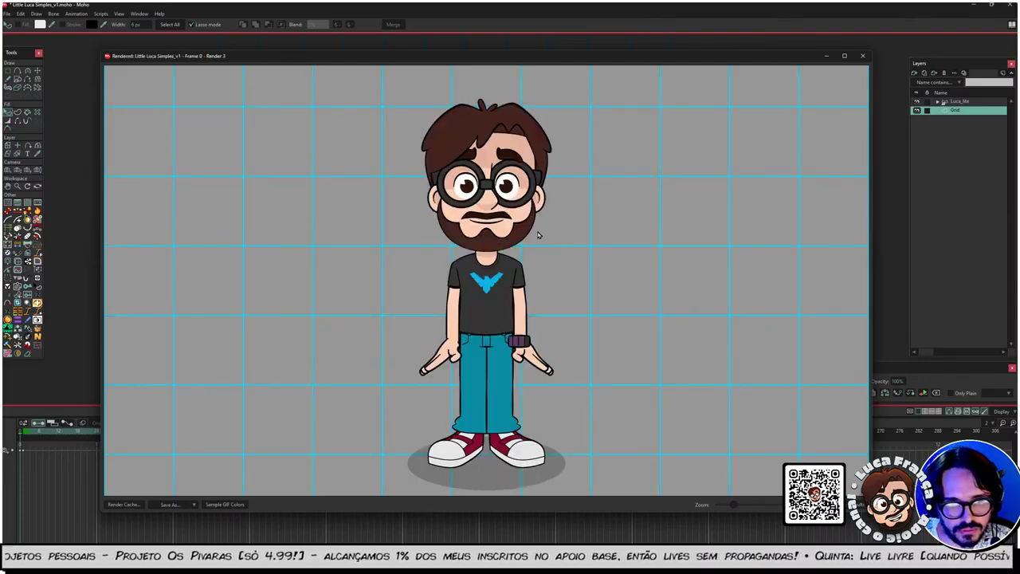
{"action": "key", "text": "Escape"}
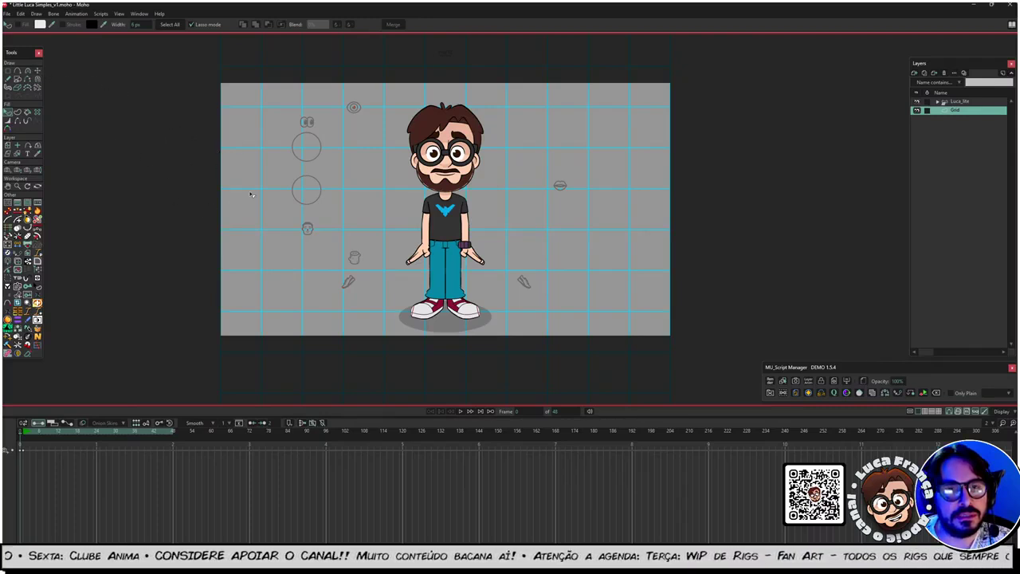
Step: Select all the grid's points and scale them to 200% in both X and Y with the Transform Points tool
{"action": "scroll", "coordinate": [317, 170], "scroll_direction": "down", "scroll_amount": 2}
{"action": "scroll", "coordinate": [317, 170], "scroll_direction": "up", "scroll_amount": 1}
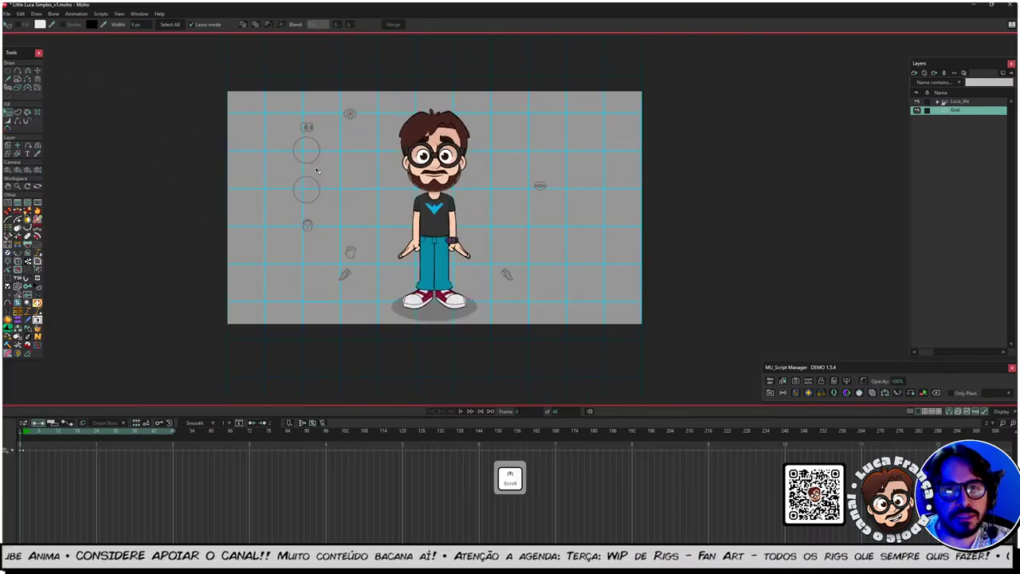
{"action": "left_click", "coordinate": [36, 70]}
{"action": "scroll", "coordinate": [392, 147], "scroll_direction": "down", "scroll_amount": 3}
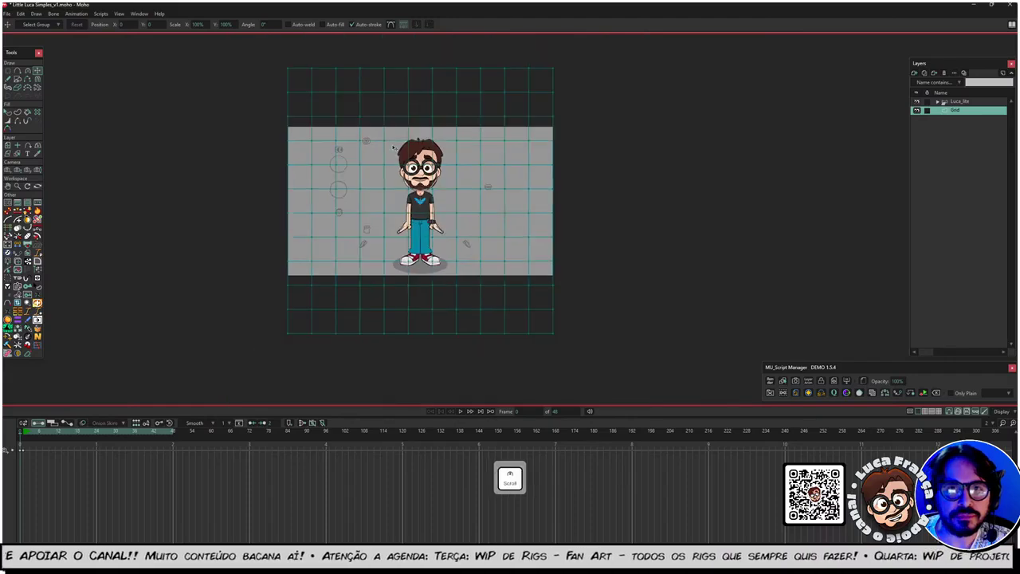
{"action": "scroll", "coordinate": [392, 146], "scroll_direction": "up", "scroll_amount": 2}
{"action": "mouse_move", "coordinate": [185, 86]}
{"action": "left_mouse_down"}
{"action": "mouse_move", "coordinate": [253, 119]}
{"action": "mouse_move", "coordinate": [248, 93]}
{"action": "mouse_move", "coordinate": [224, 118]}
{"action": "left_mouse_up"}
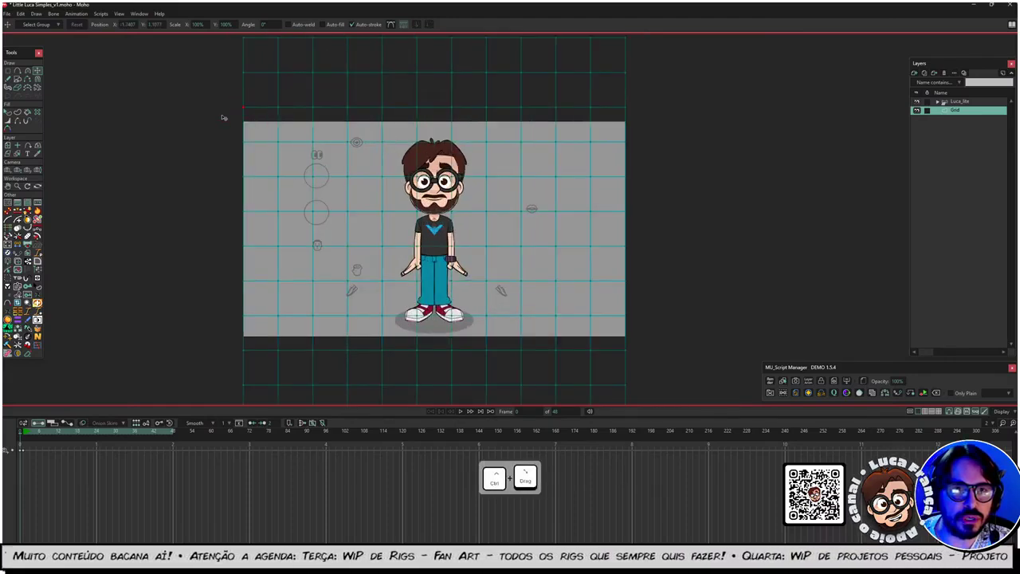
{"action": "left_click", "coordinate": [349, 168]}
{"action": "left_click_drag", "start_coordinate": [415, 106], "coordinate": [388, 119]}
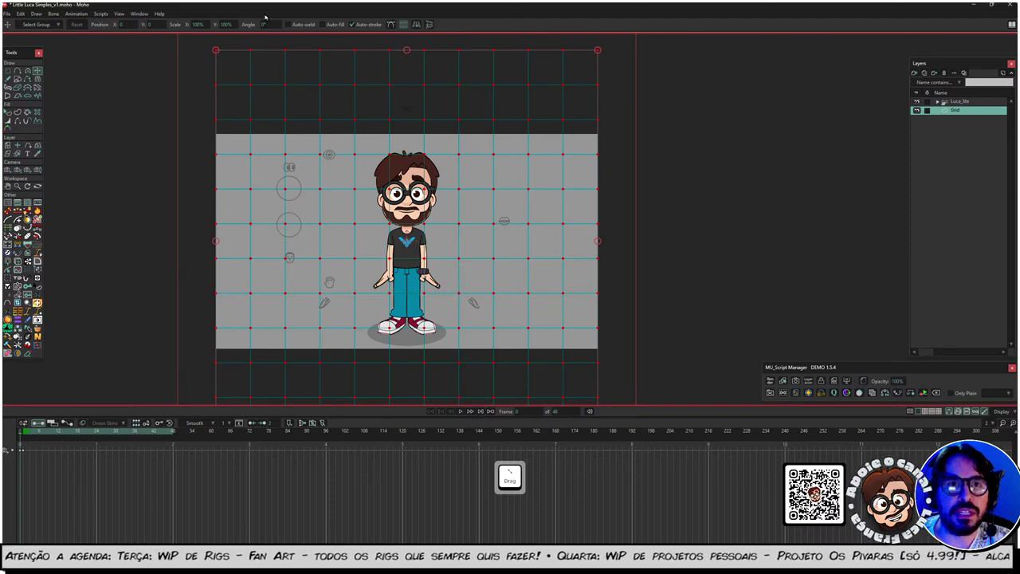
{"action": "left_click", "coordinate": [196, 24]}
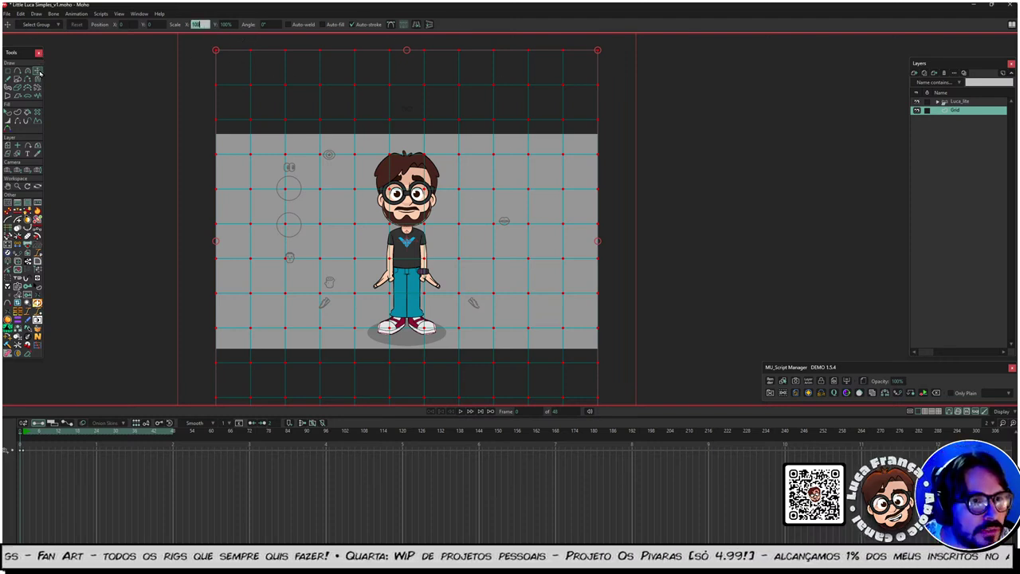
{"action": "key", "text": "ctrl"}
{"action": "key", "text": "ctrl"}
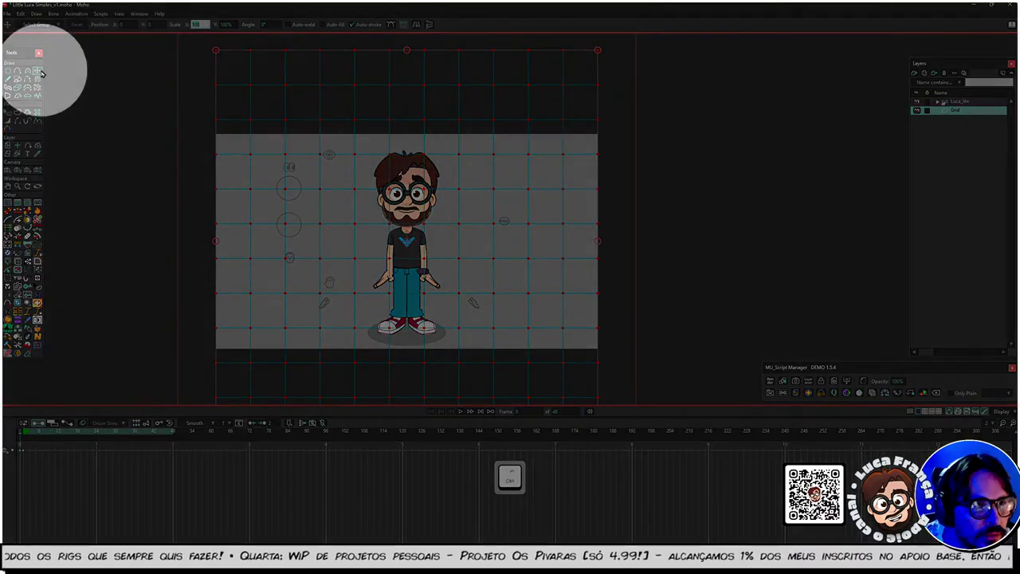
{"action": "type", "text": "200"}
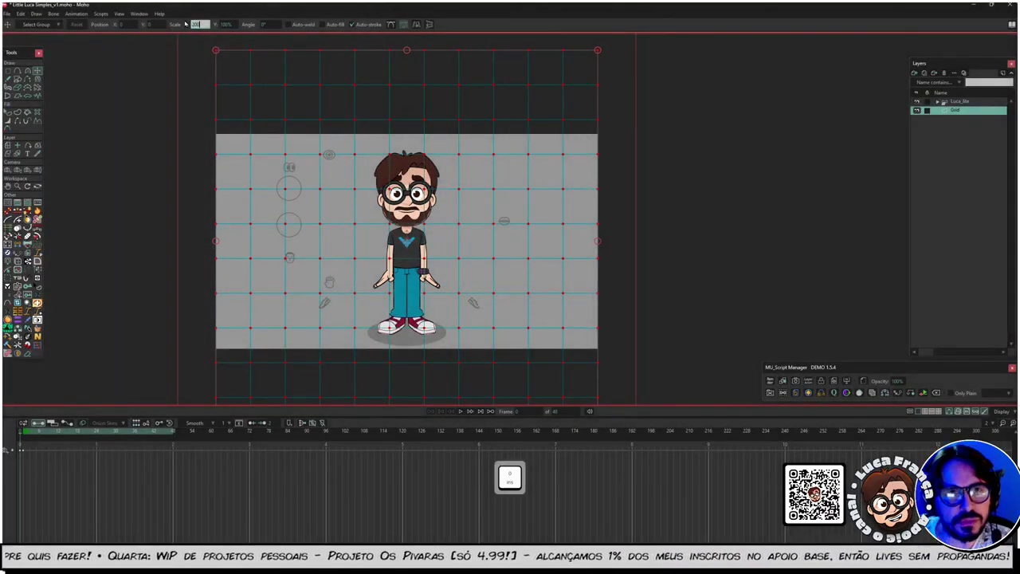
{"action": "key", "text": "Tab"}
{"action": "type", "text": "200"}
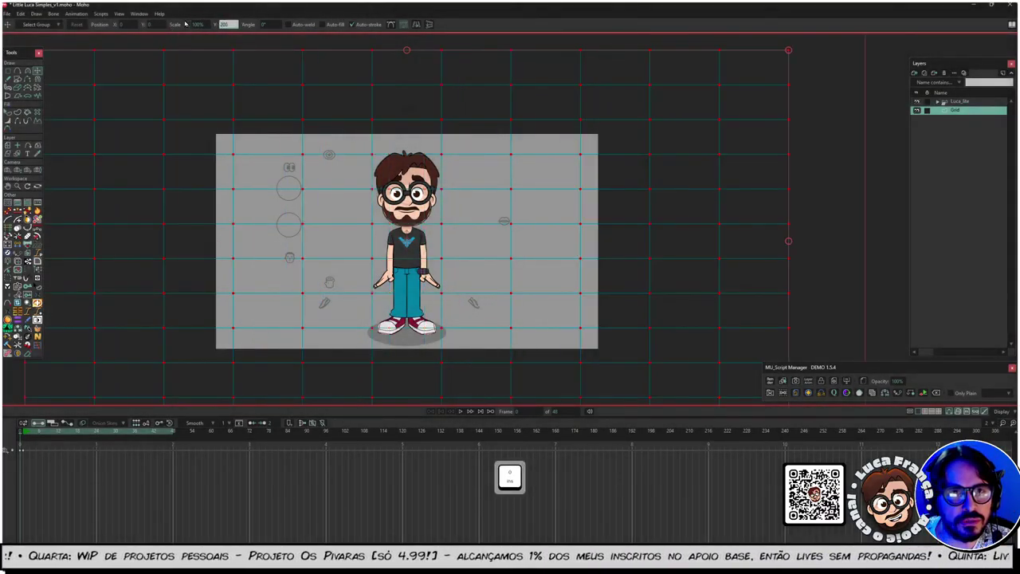
{"action": "key", "text": "Return"}
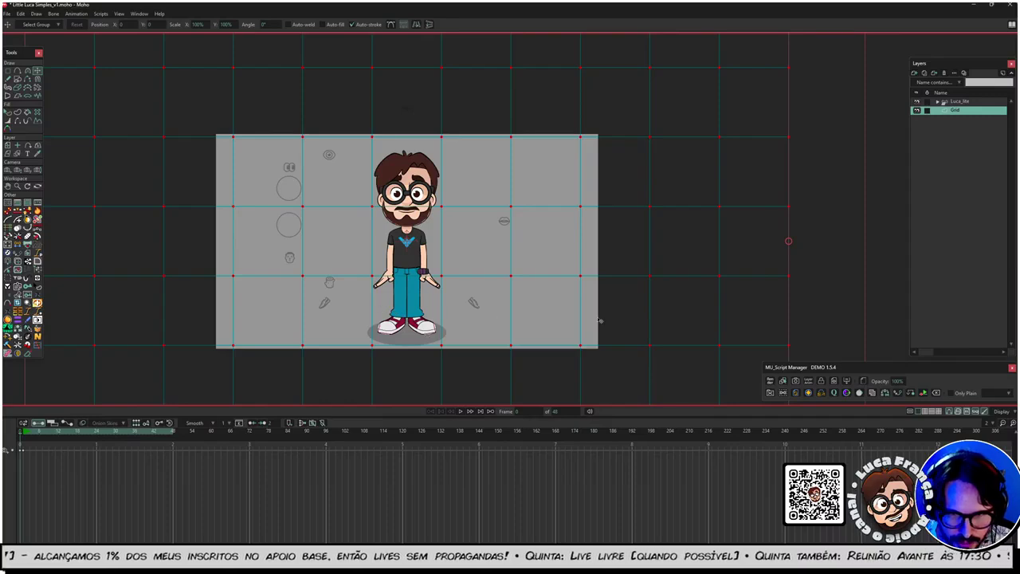
Step: Rotate the Grid layer 90° around the X axis with the Rotate Layer XY tool so it lies flat
{"action": "scroll", "coordinate": [89, 305], "scroll_direction": "down", "scroll_amount": 4}
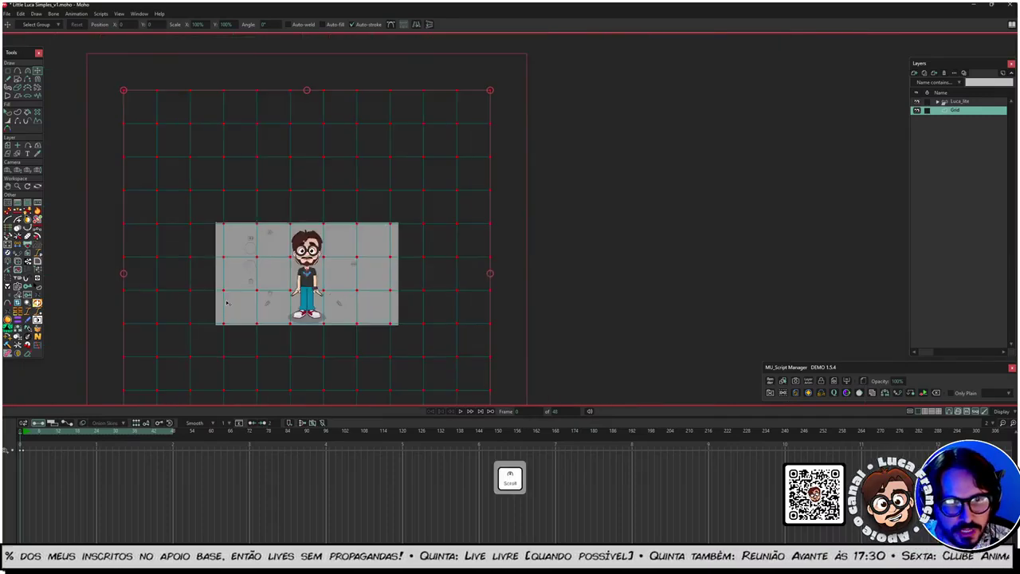
{"action": "scroll", "coordinate": [318, 263], "scroll_direction": "up", "scroll_amount": 2}
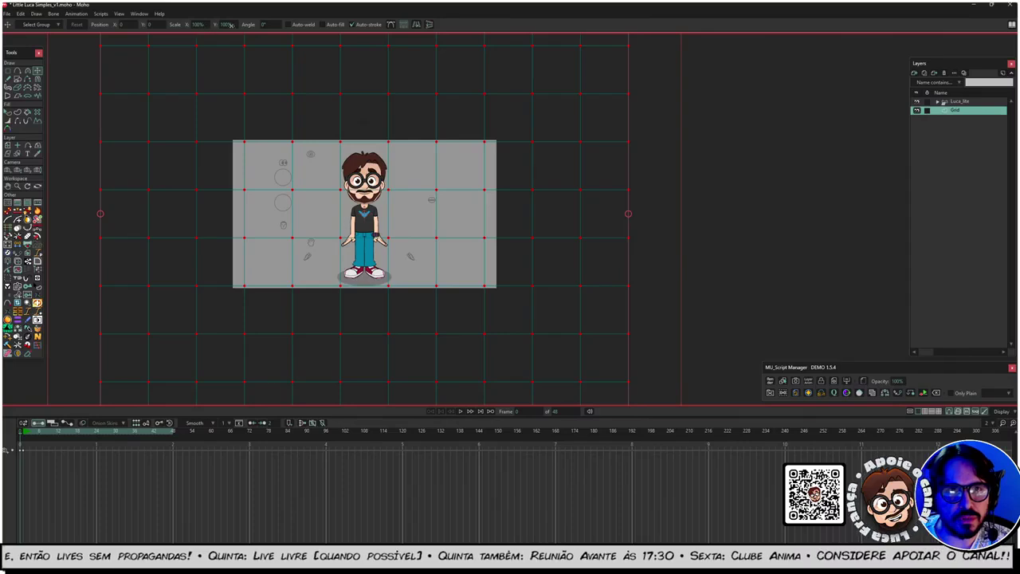
{"action": "left_click", "coordinate": [8, 146]}
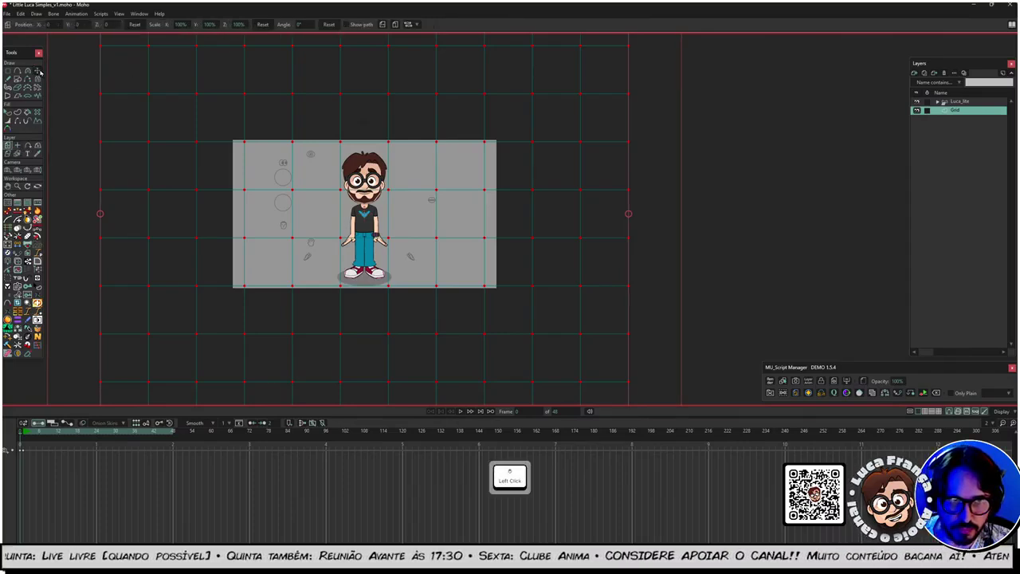
{"action": "key", "text": "ctrl"}
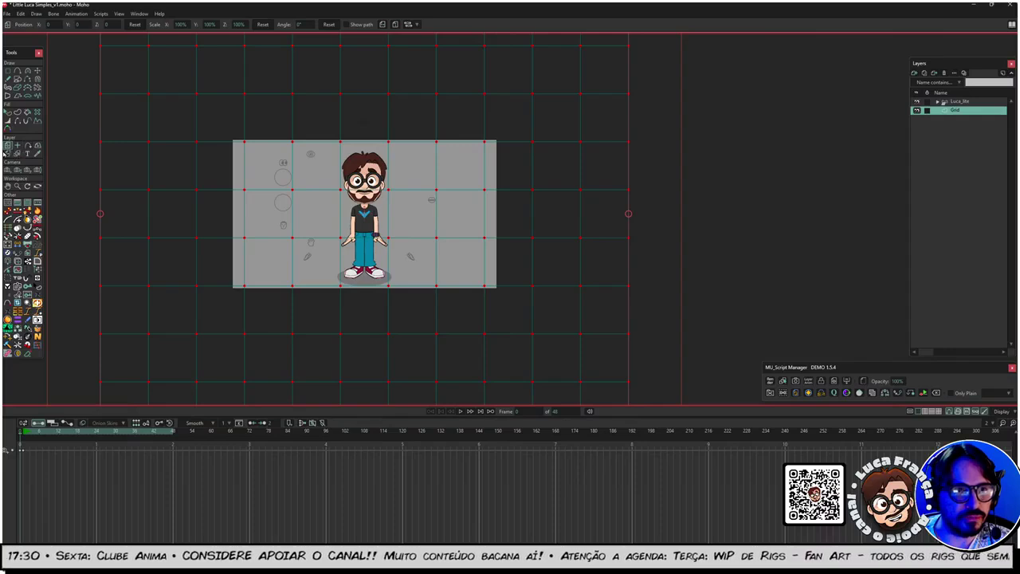
{"action": "left_click", "coordinate": [37, 147]}
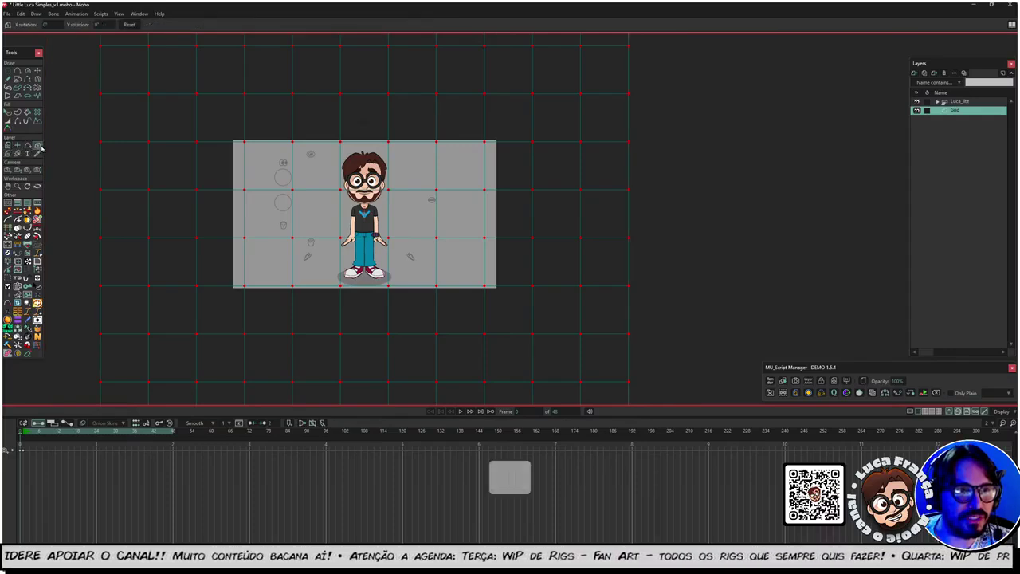
{"action": "key", "text": "ctrl"}
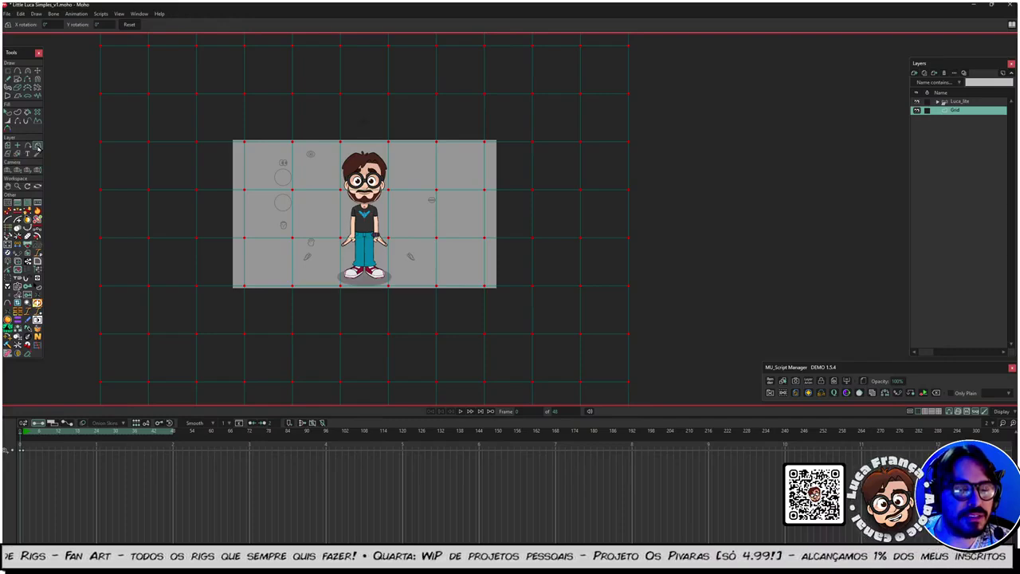
{"action": "left_click", "coordinate": [115, 63]}
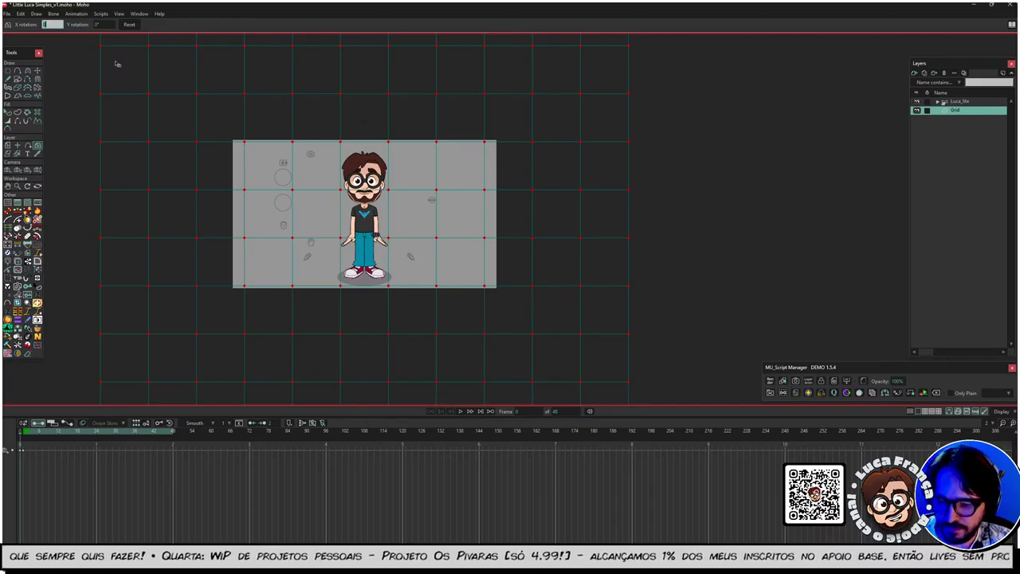
{"action": "key", "text": "Page_Up"}
{"action": "type", "text": "0"}
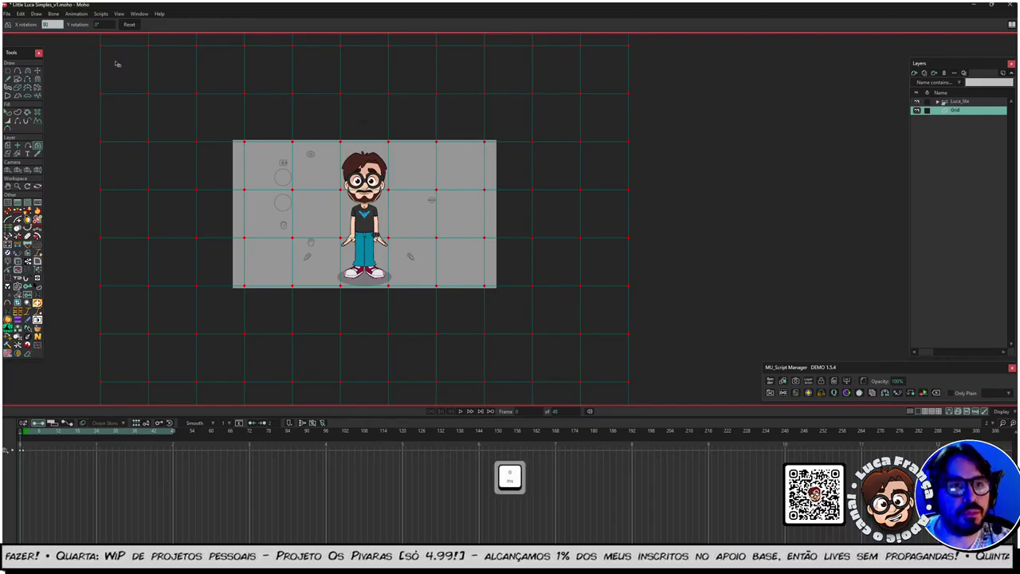
{"action": "key", "text": "Return"}
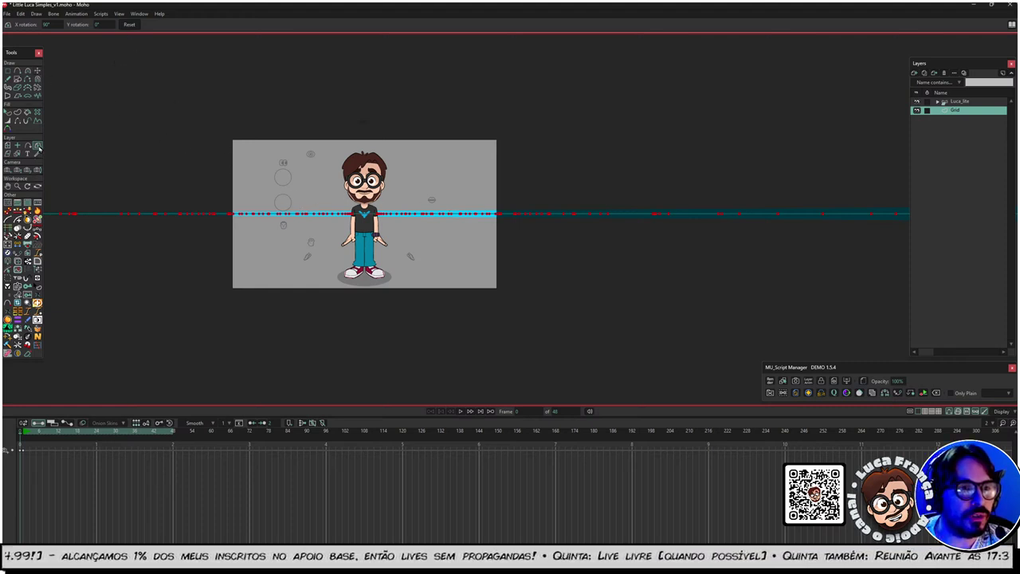
Step: Lower the flat Grid layer to about -0.37 in Y as a floor, render a preview of the frame, and close the preview
{"action": "left_click", "coordinate": [8, 147]}
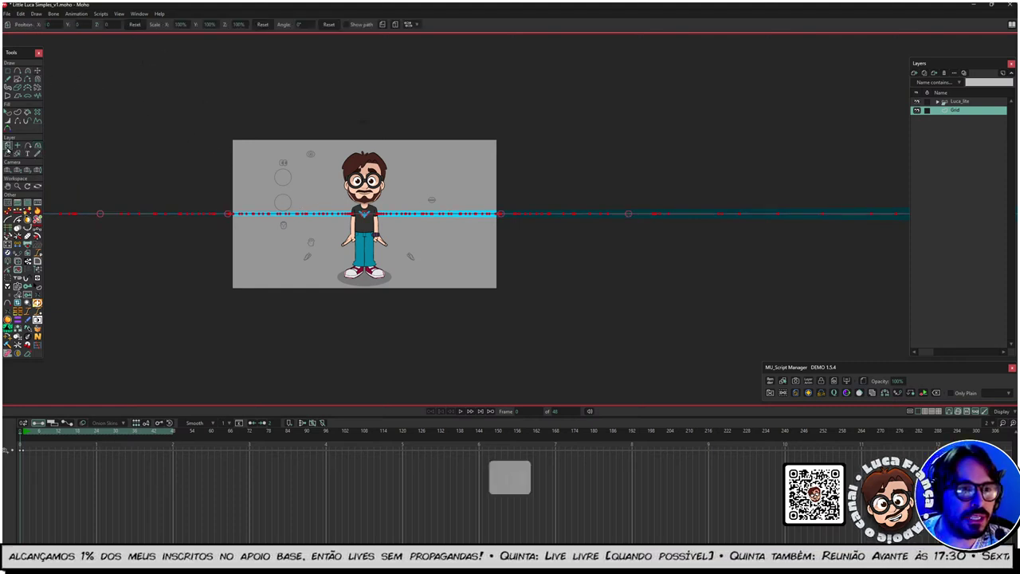
{"action": "left_click", "coordinate": [420, 222], "text": "shift"}
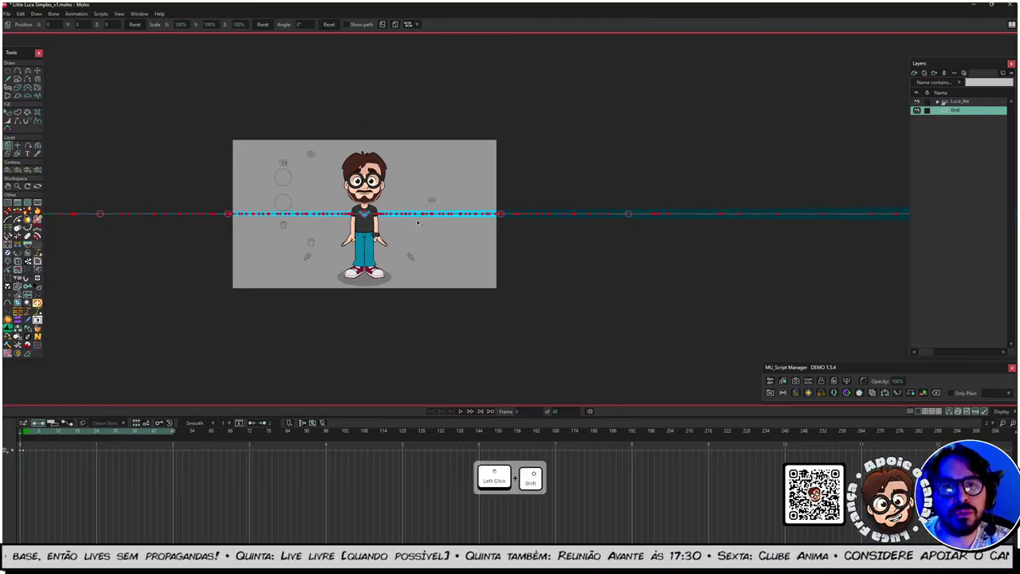
{"action": "left_click_drag", "start_coordinate": [392, 211], "coordinate": [396, 271]}
{"action": "scroll", "coordinate": [369, 263], "scroll_direction": "up", "scroll_amount": 4}
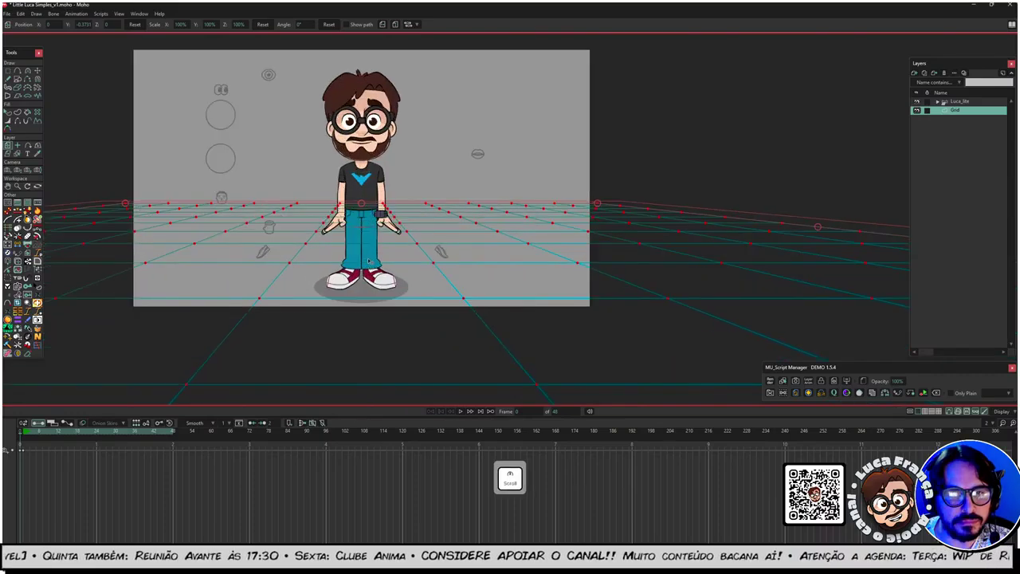
{"action": "scroll", "coordinate": [369, 263], "scroll_direction": "down", "scroll_amount": 2}
{"action": "key", "text": "ctrl+r"}
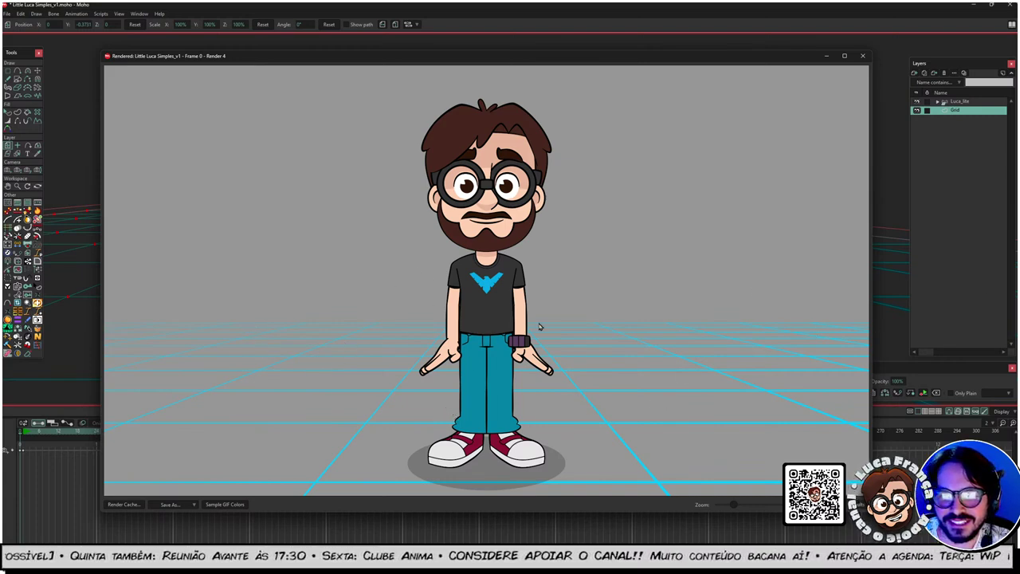
{"action": "left_click", "coordinate": [864, 57]}
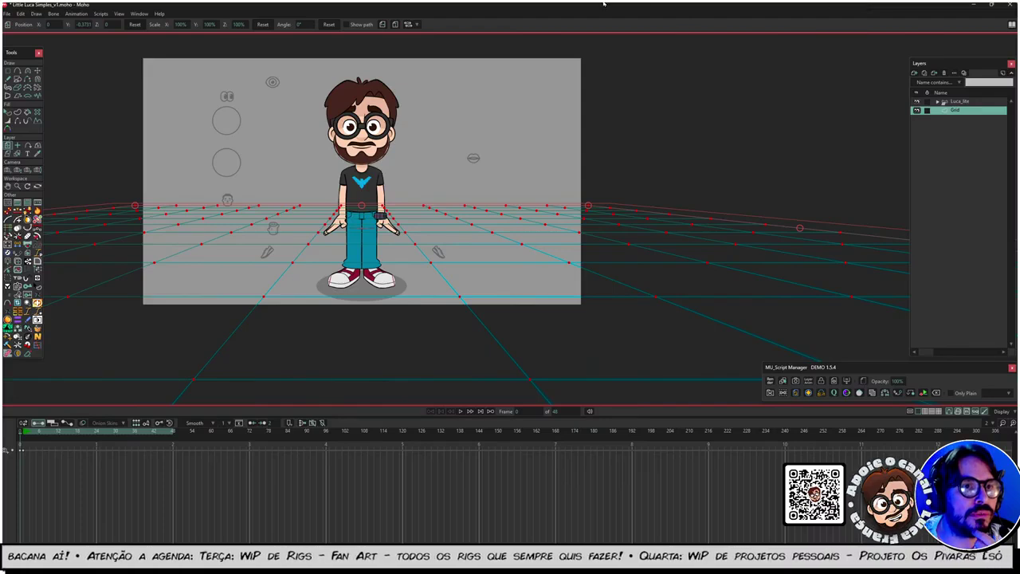
Step: Try exact Y positions of -0.35 and -0.4 for the Grid layer
{"action": "left_click", "coordinate": [84, 24]}
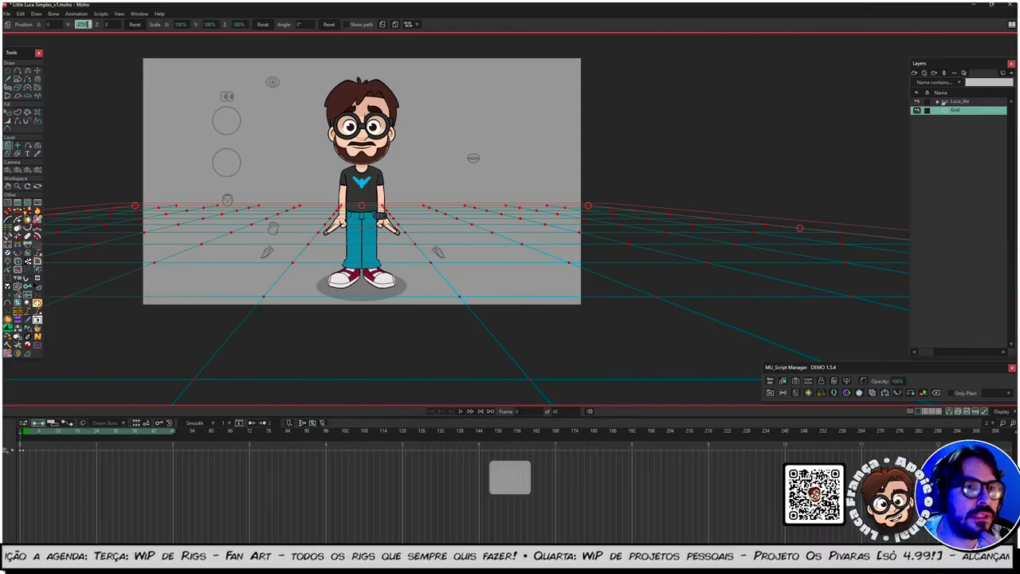
{"action": "left_click", "coordinate": [85, 24]}
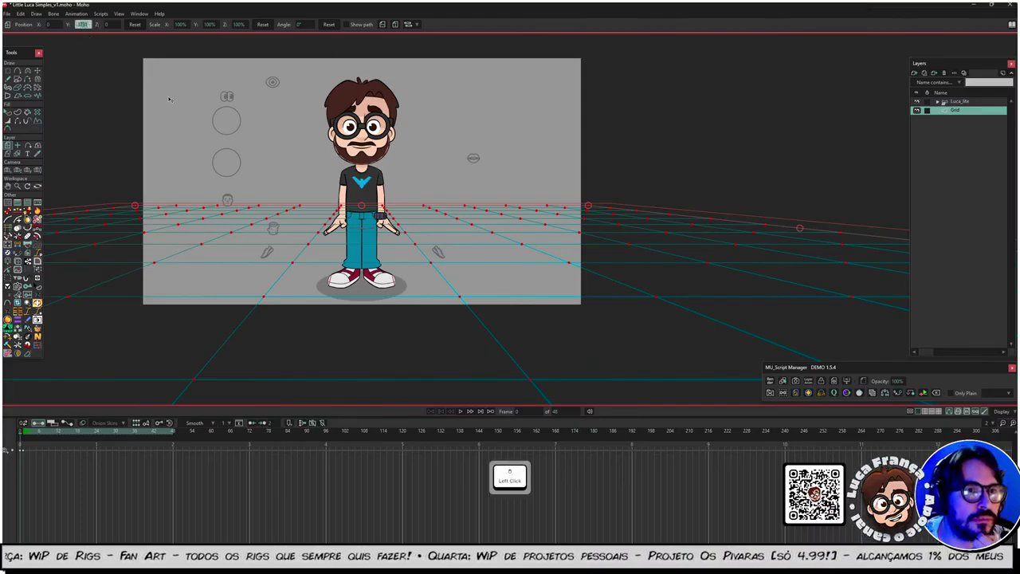
{"action": "type", "text": "-0.5"}
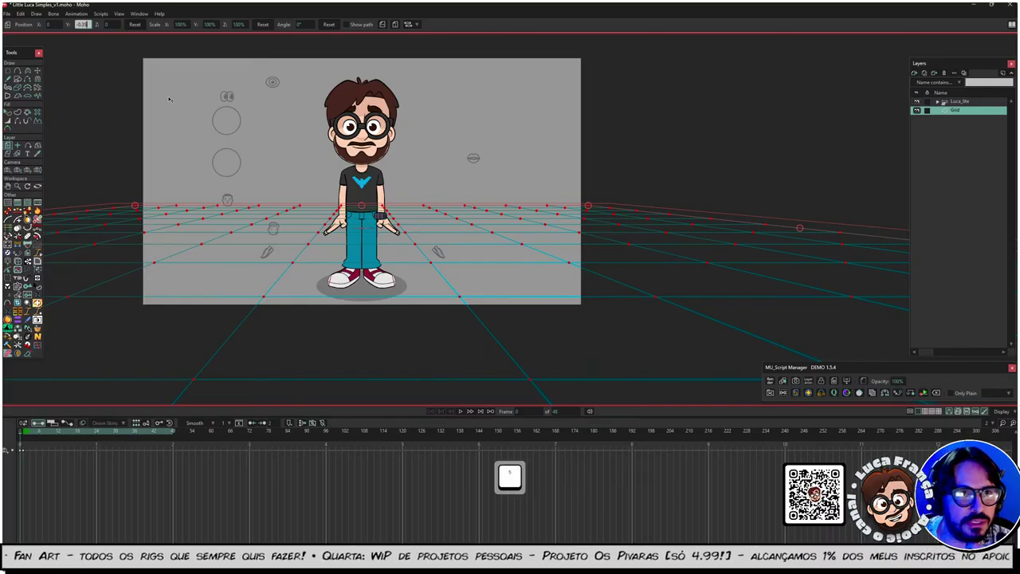
{"action": "key", "text": "Return"}
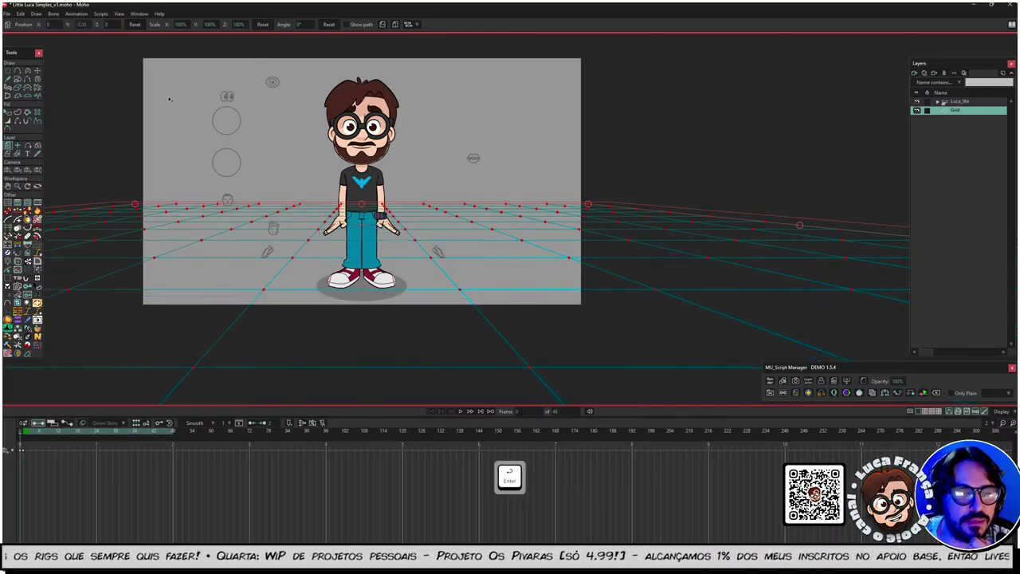
{"action": "left_click", "coordinate": [82, 24]}
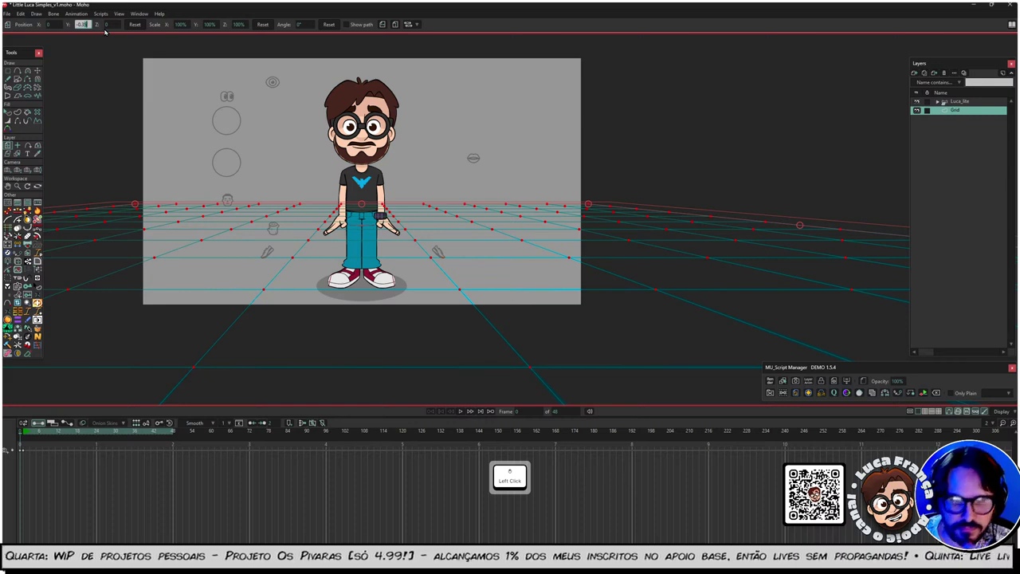
{"action": "key", "text": "BackSpace"}
{"action": "type", "text": "-0.4"}
{"action": "key", "text": "Return"}
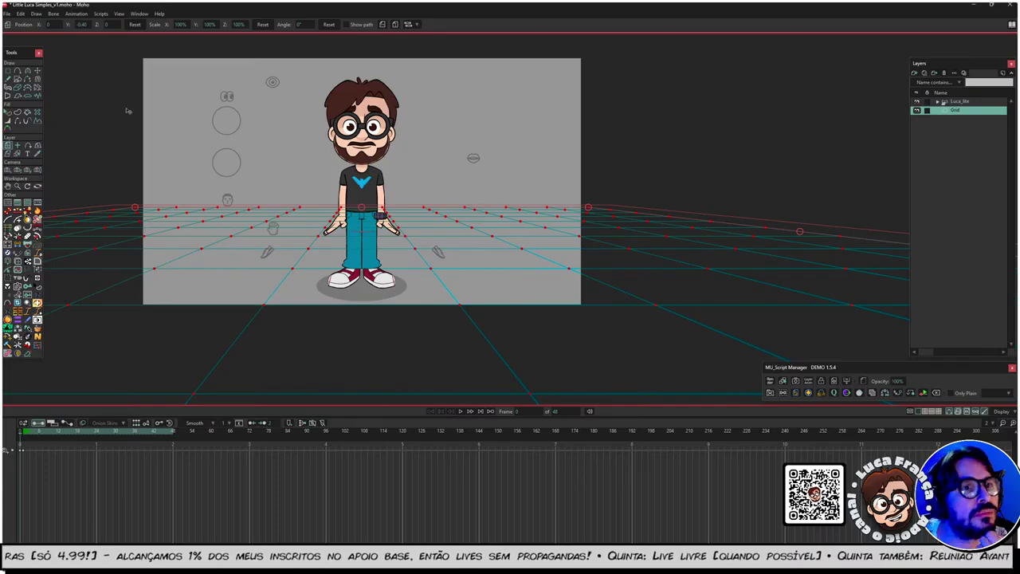
Step: Restore the Grid layer's X position to 0
{"action": "left_click", "coordinate": [86, 25]}
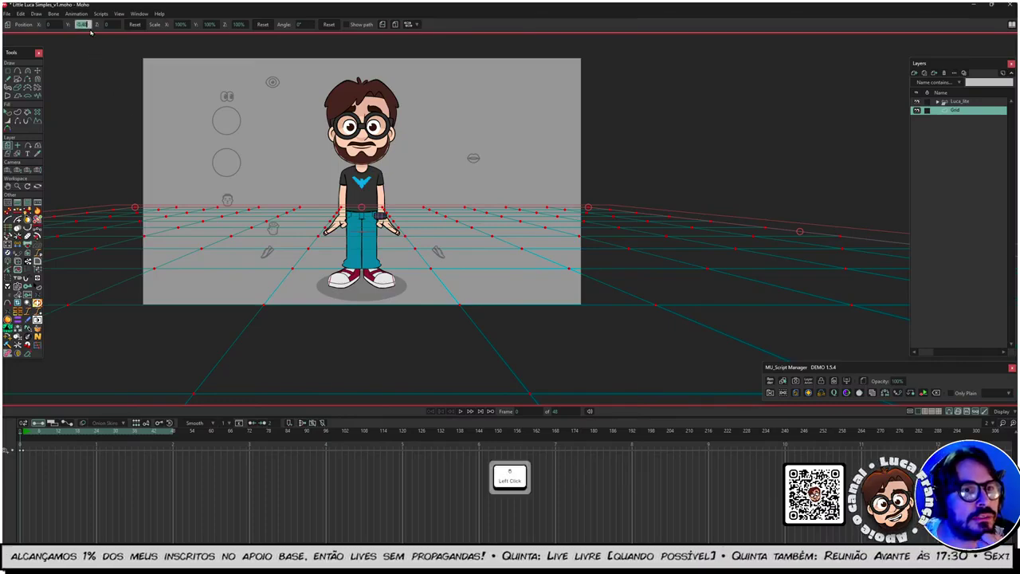
{"action": "left_click", "coordinate": [336, 308]}
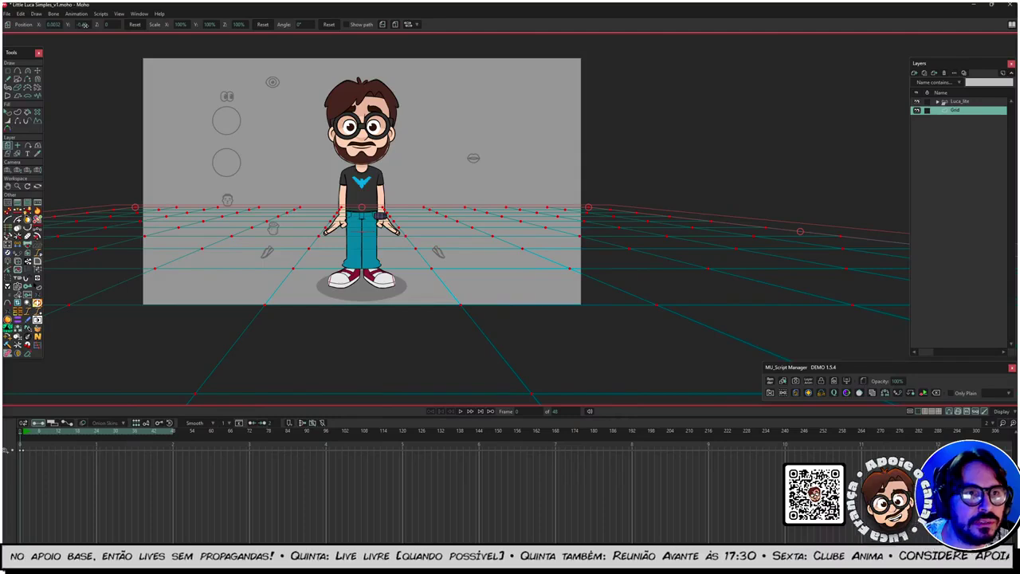
{"action": "left_click", "coordinate": [53, 23]}
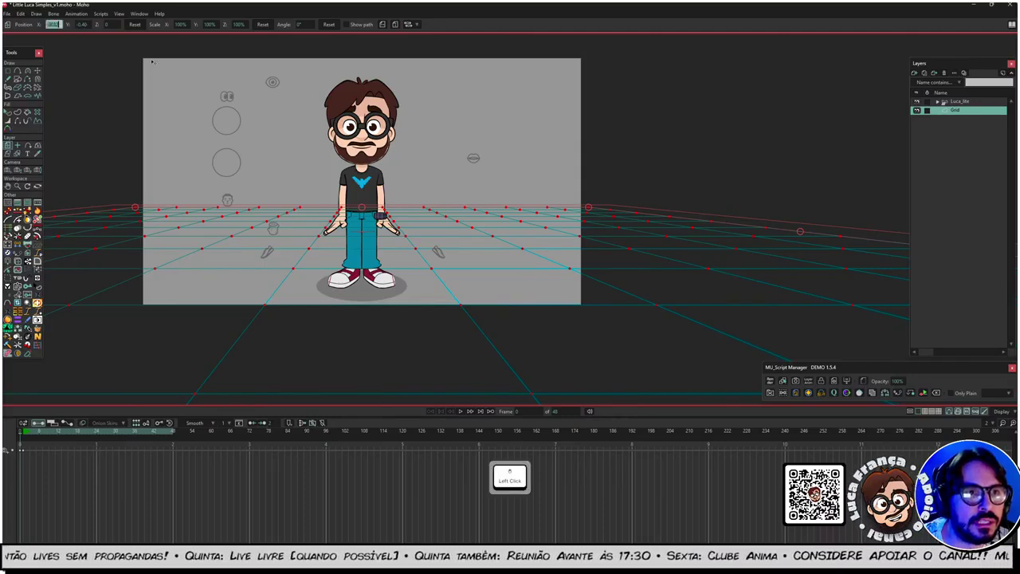
{"action": "key", "text": "Return"}
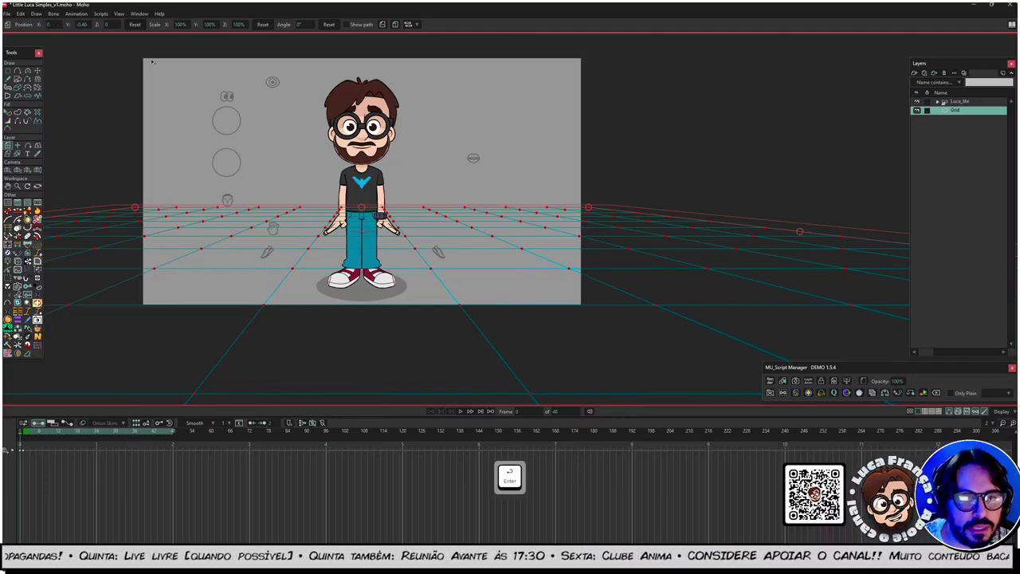
Step: Try a much lower Y position for the Grid layer and undo the change
{"action": "left_click", "coordinate": [84, 24]}
{"action": "scroll", "coordinate": [83, 24], "scroll_direction": "down", "scroll_amount": 2}
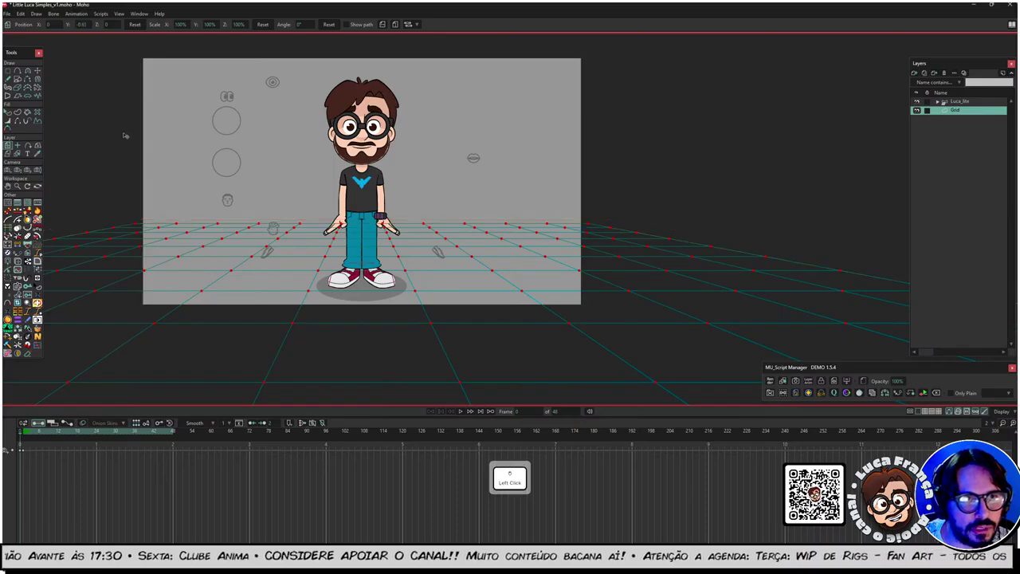
{"action": "key", "text": "ctrl+z"}
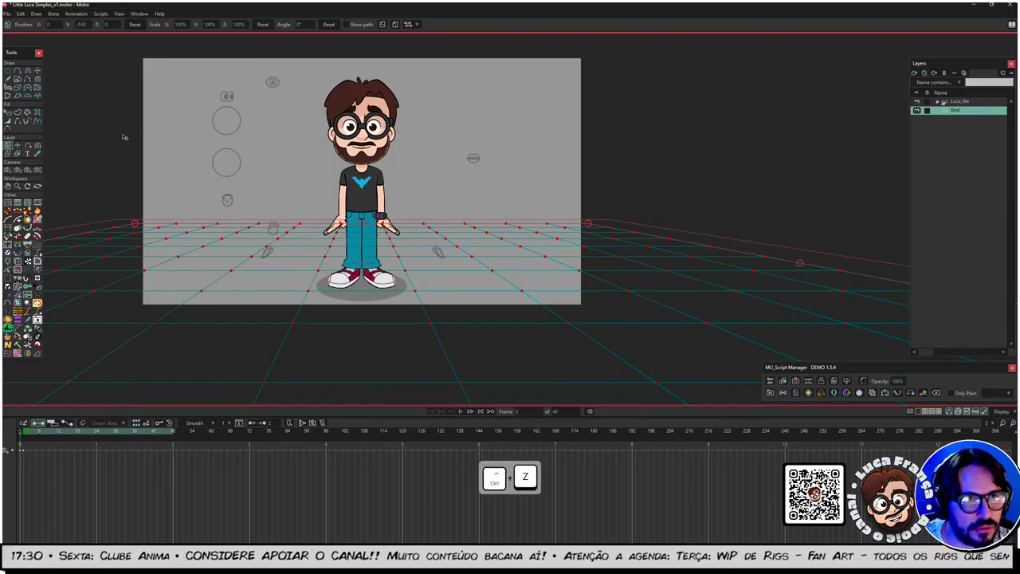
{"action": "key", "text": "ctrl+z"}
Step: Set the Grid layer's Y position to -0.37
{"action": "left_click", "coordinate": [85, 25]}
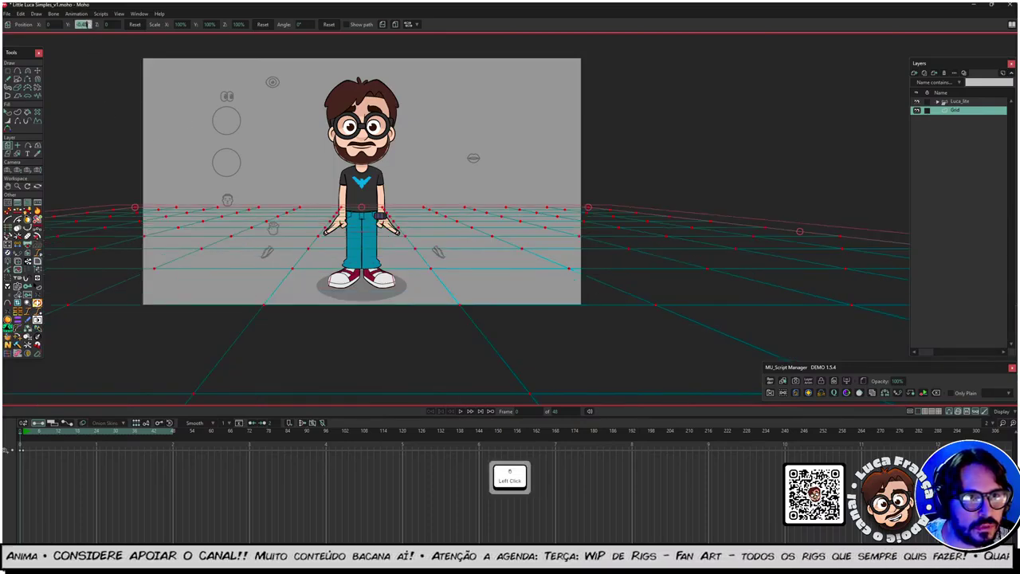
{"action": "scroll", "coordinate": [88, 25], "scroll_direction": "down", "scroll_amount": 5}
{"action": "scroll", "coordinate": [91, 24], "scroll_direction": "down", "scroll_amount": 4}
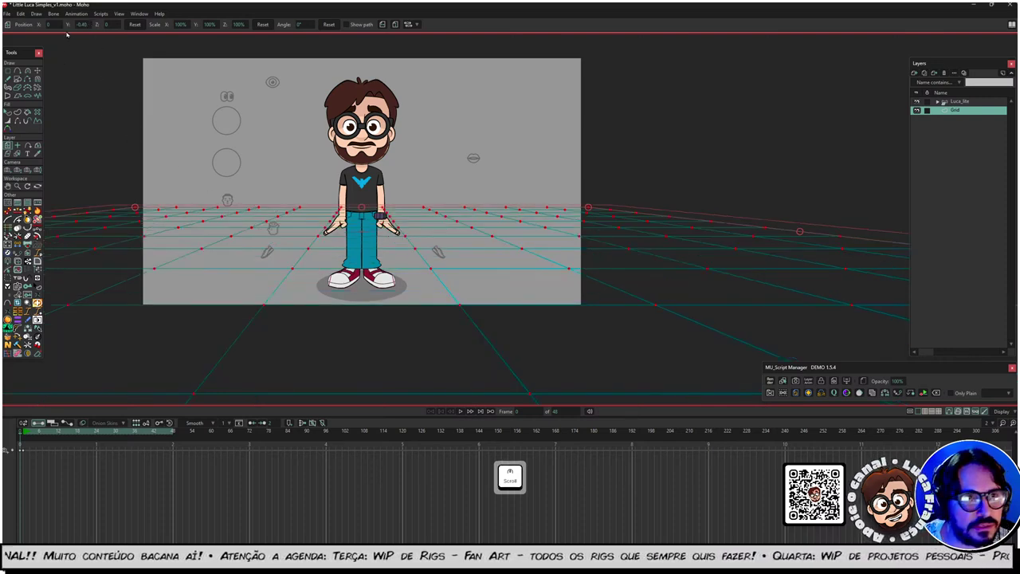
{"action": "left_click", "coordinate": [83, 24]}
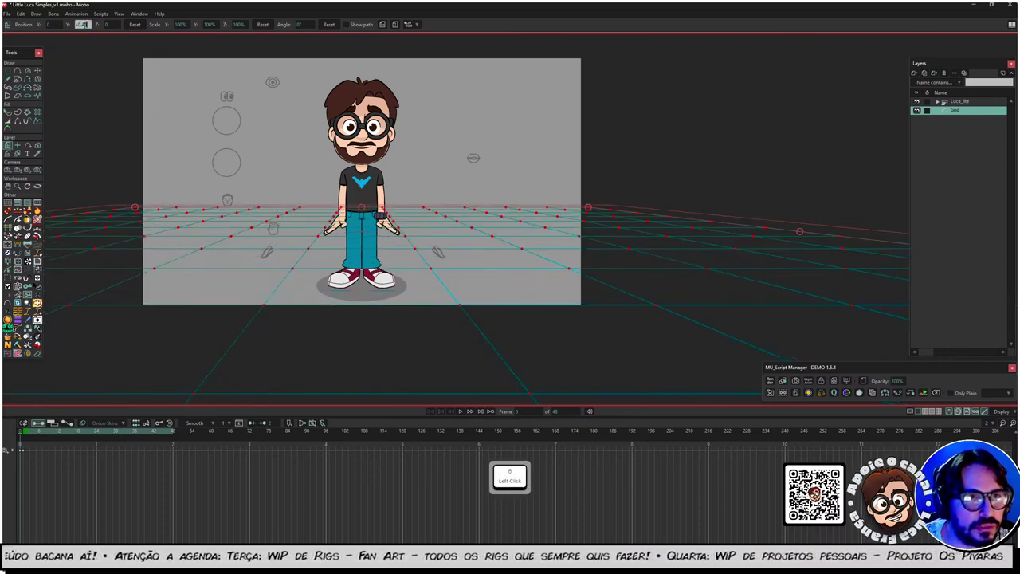
{"action": "type", "text": "0.17"}
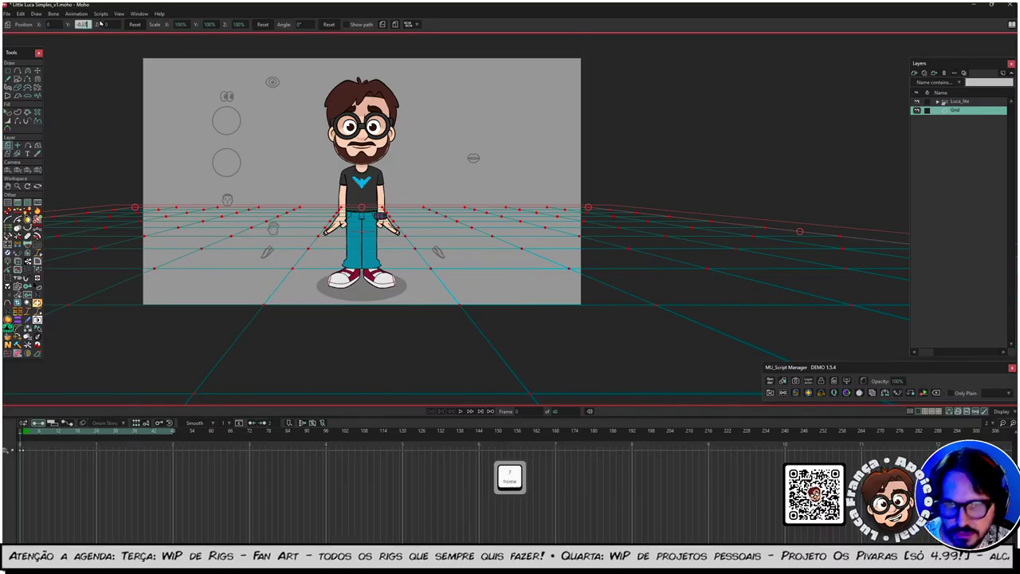
{"action": "key", "text": "Return"}
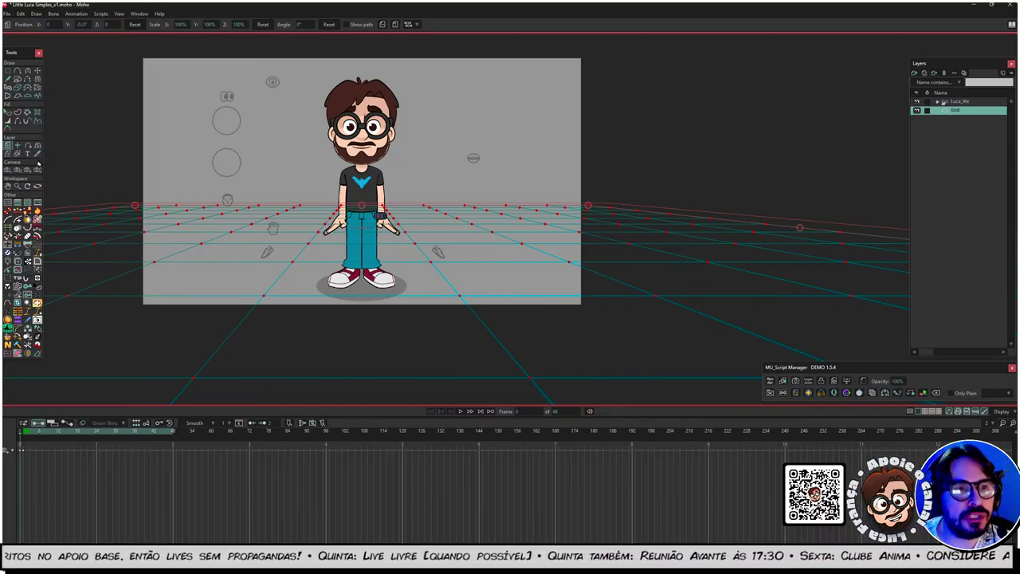
Step: Fill the grid cell beneath the character's feet with white using the Paint Bucket, and switch to Transform Points for its points
{"action": "left_click", "coordinate": [27, 112]}
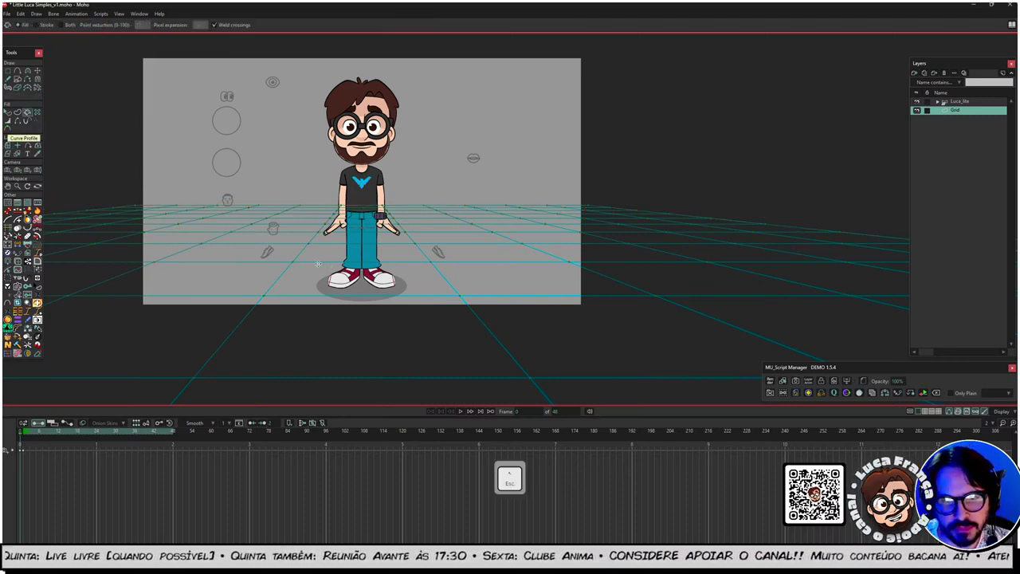
{"action": "key", "text": "Escape"}
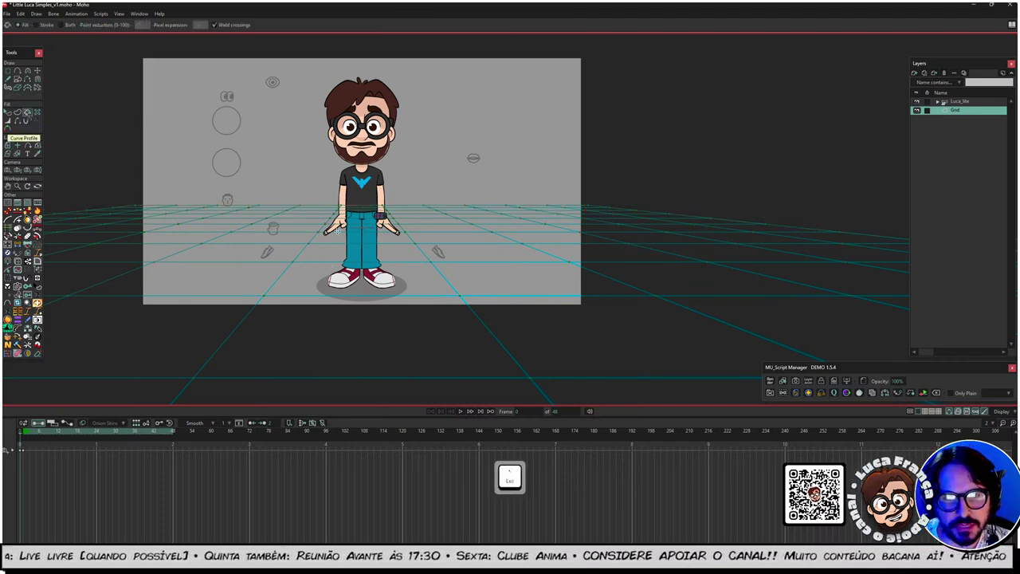
{"action": "left_click", "coordinate": [304, 264]}
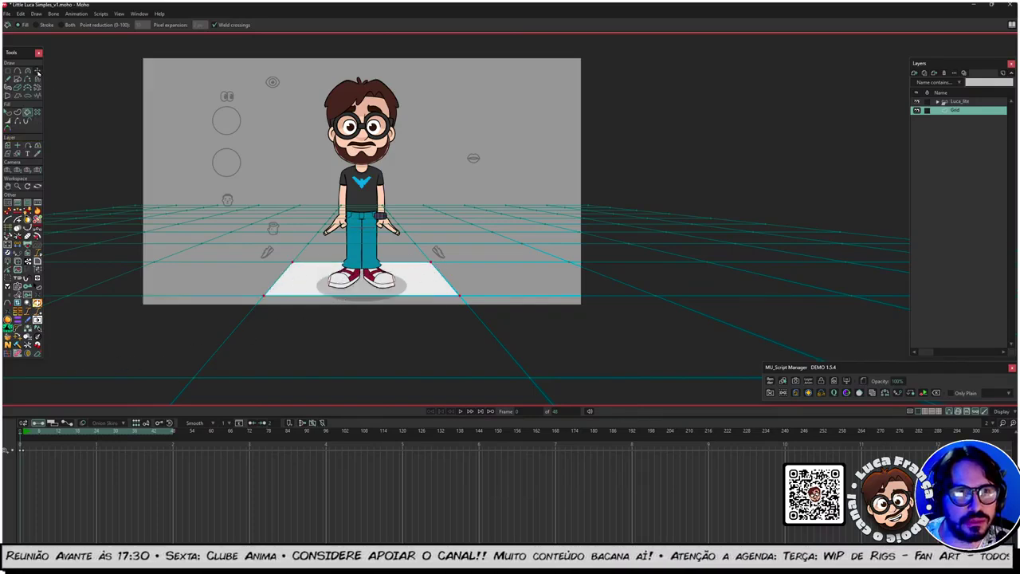
{"action": "left_click", "coordinate": [36, 71]}
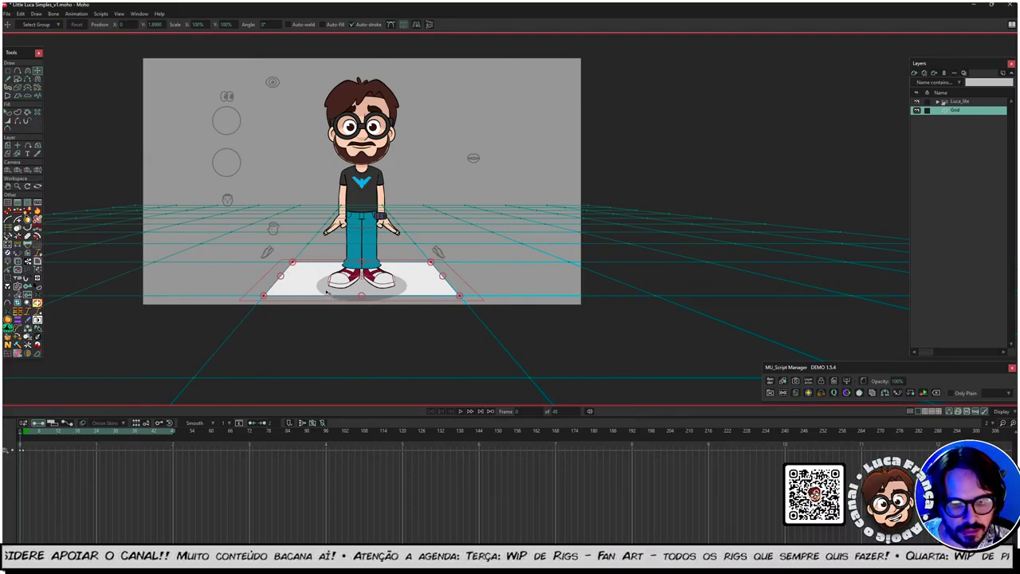
Step: Try cutting out the white filled grid cell and shifting its corner point, and undo the changes
{"action": "key", "text": "ctrl+x"}
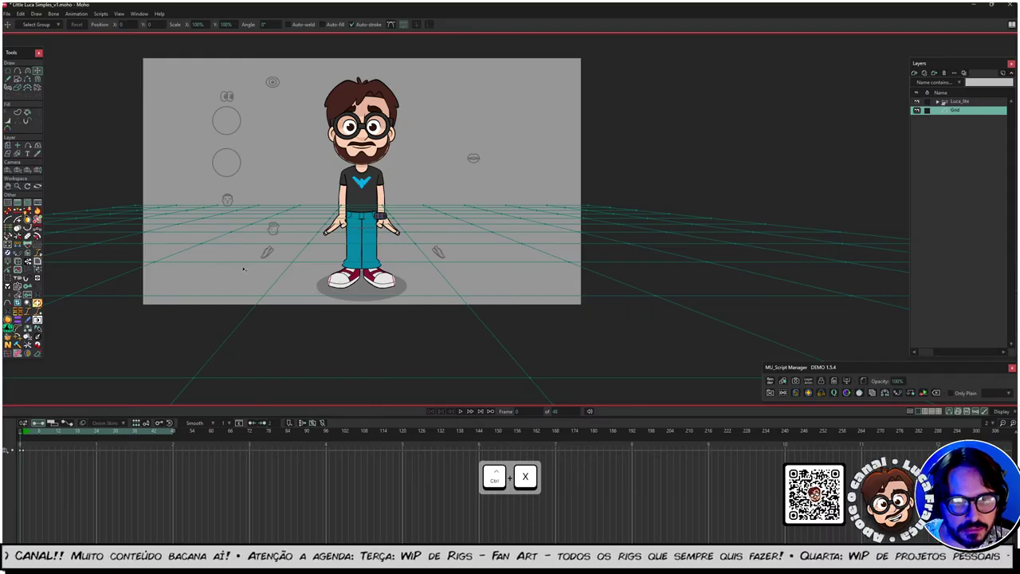
{"action": "left_click", "coordinate": [255, 294]}
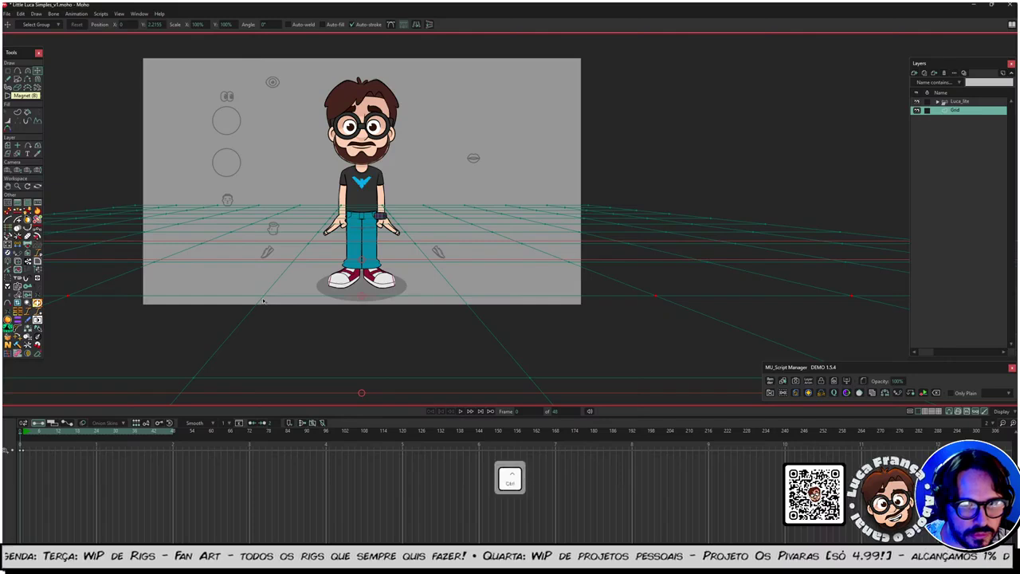
{"action": "key", "text": "ctrl+z"}
{"action": "key", "text": "ctrl+z"}
{"action": "key", "text": "ctrl+z"}
{"action": "key", "text": "ctrl+z"}
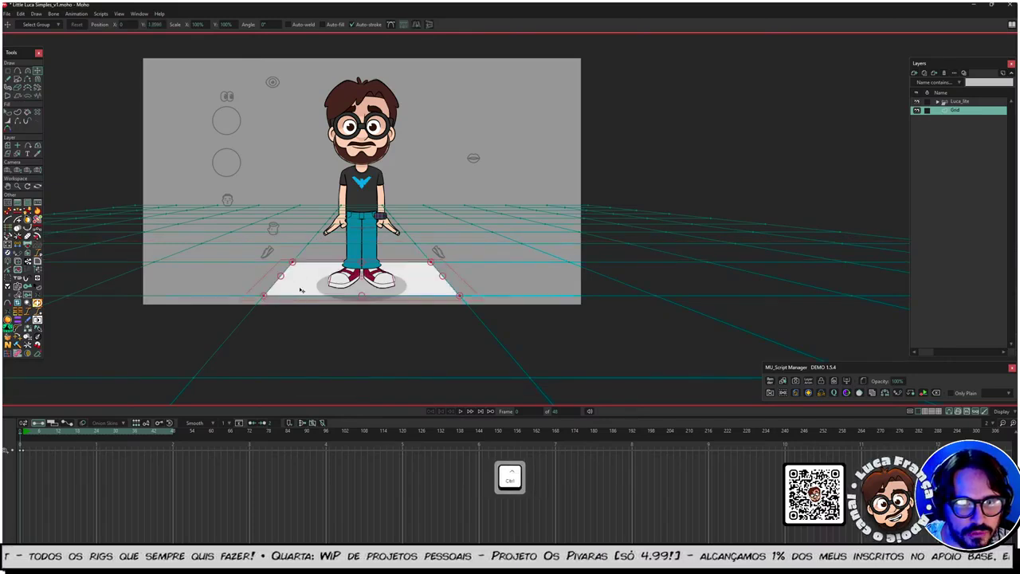
{"action": "key", "text": "ctrl+x"}
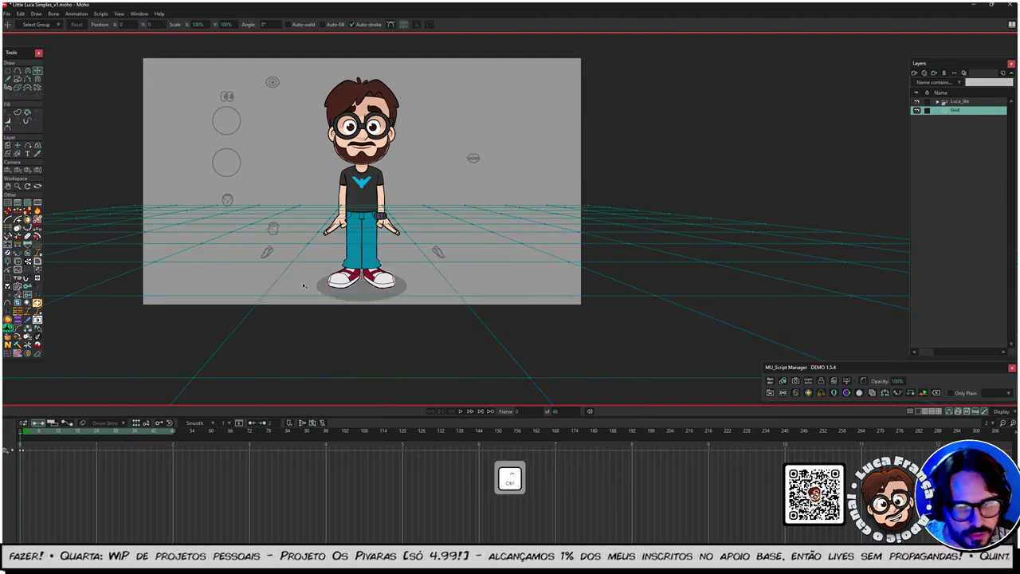
{"action": "key", "text": "ctrl+z"}
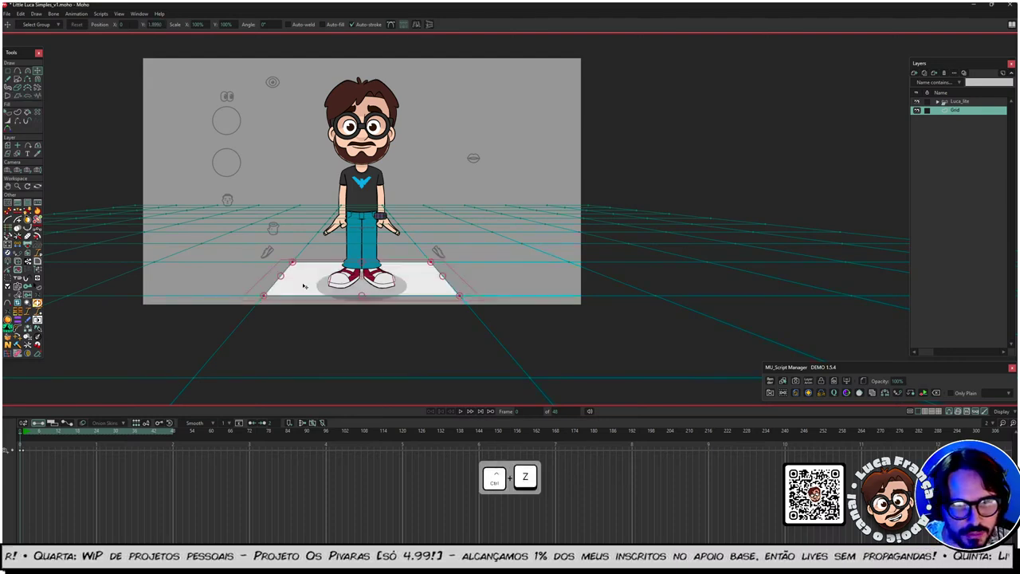
{"action": "left_click", "coordinate": [309, 339]}
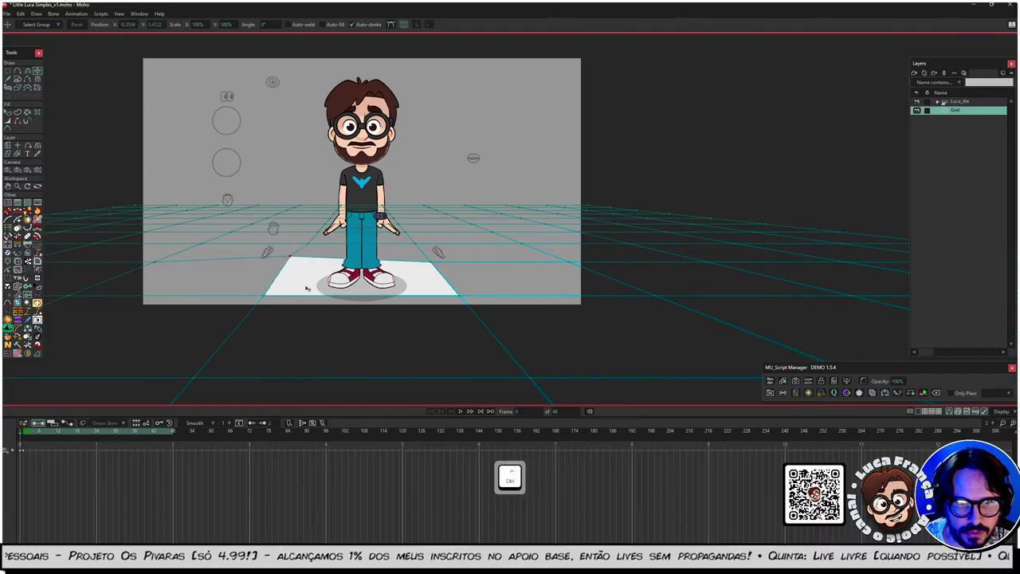
{"action": "key", "text": "ctrl+z"}
Step: Expand the character's rig, collapse its body-part groups, and add a new vector layer directly above sombra
{"action": "left_click", "coordinate": [961, 101]}
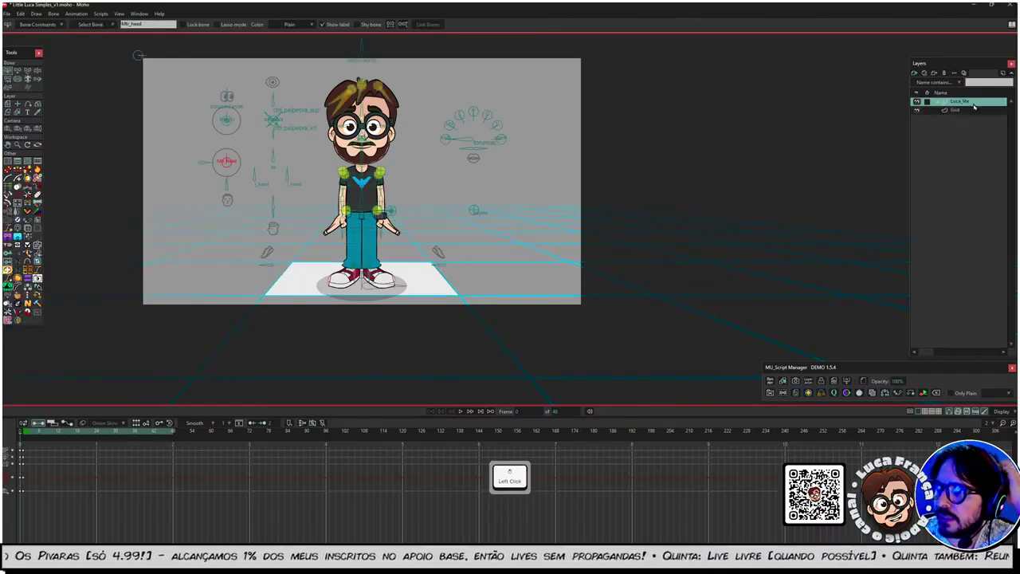
{"action": "left_click", "coordinate": [938, 103]}
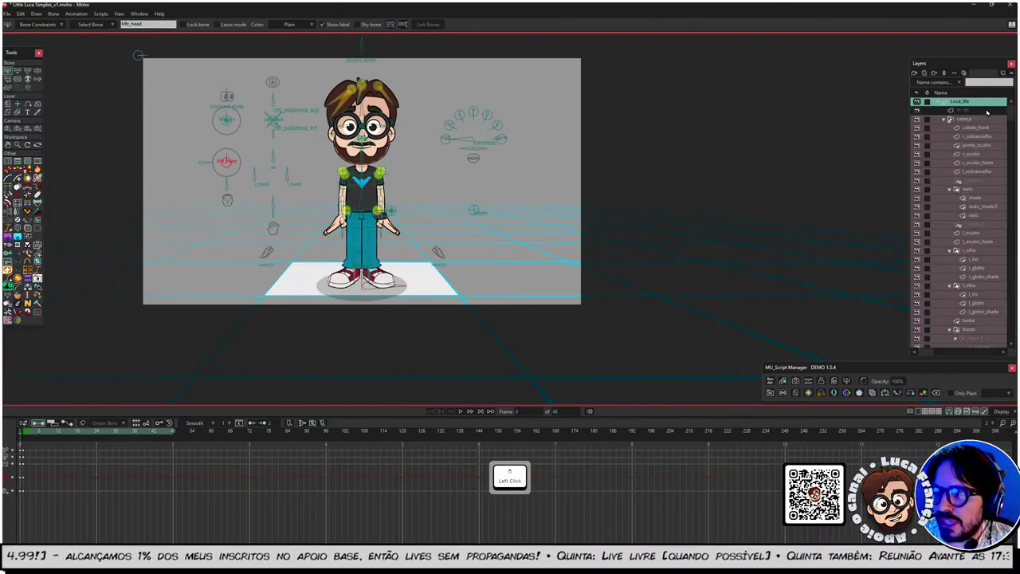
{"action": "scroll", "coordinate": [960, 199], "scroll_direction": "down", "scroll_amount": 2}
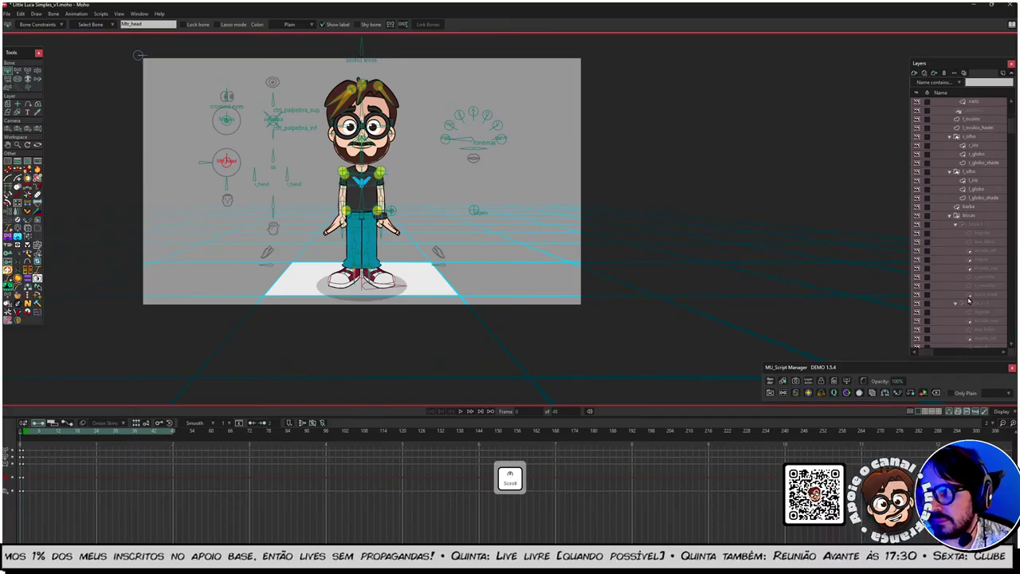
{"action": "scroll", "coordinate": [968, 281], "scroll_direction": "up", "scroll_amount": 2}
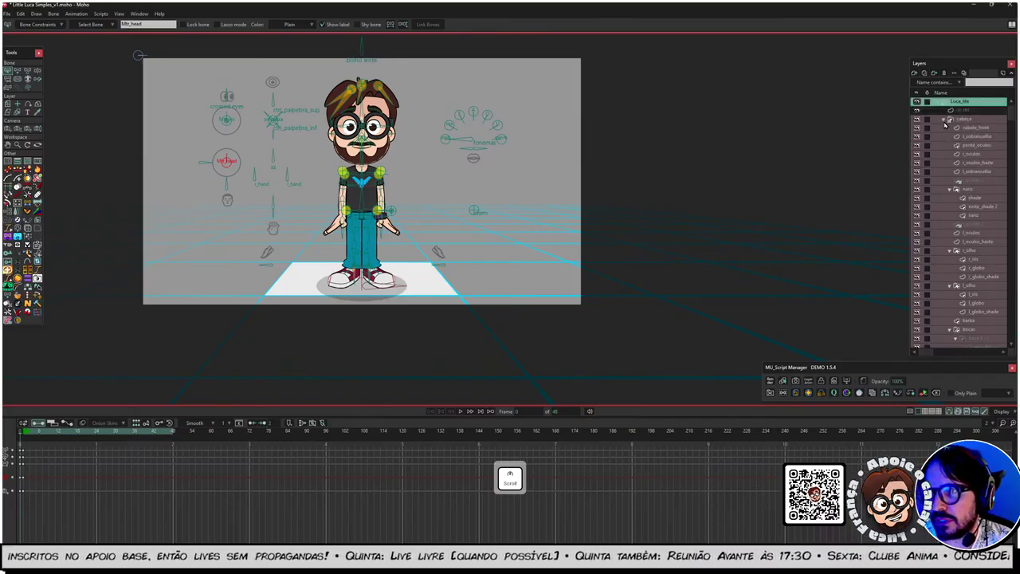
{"action": "left_click", "coordinate": [770, 393]}
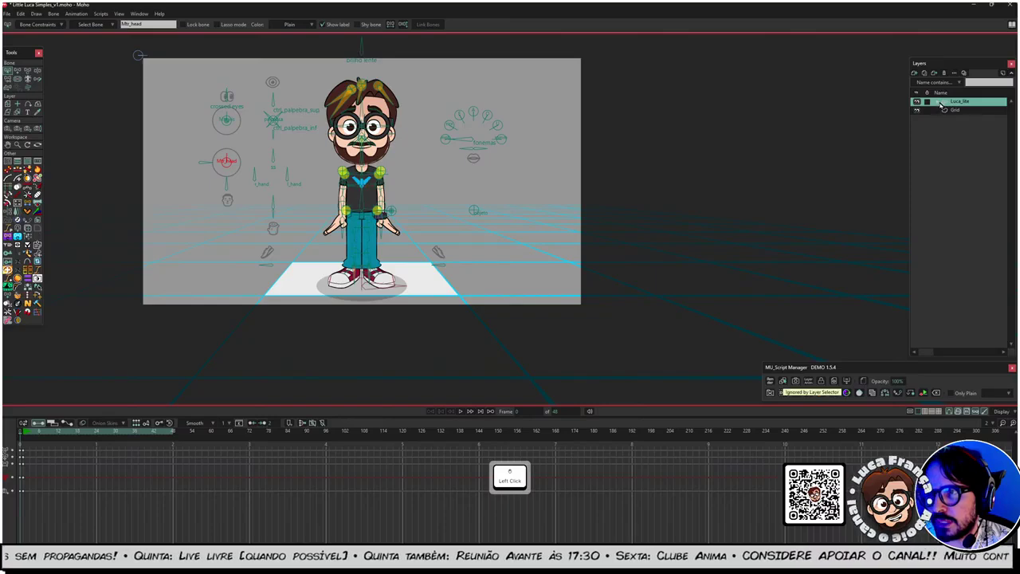
{"action": "left_click", "coordinate": [969, 199]}
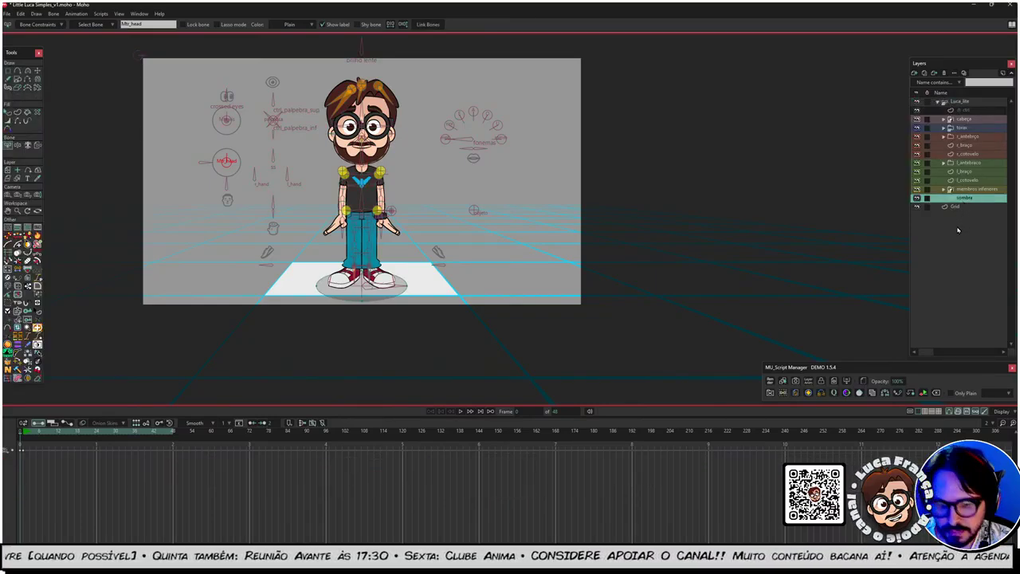
{"action": "key", "text": "ctrl+shift"}
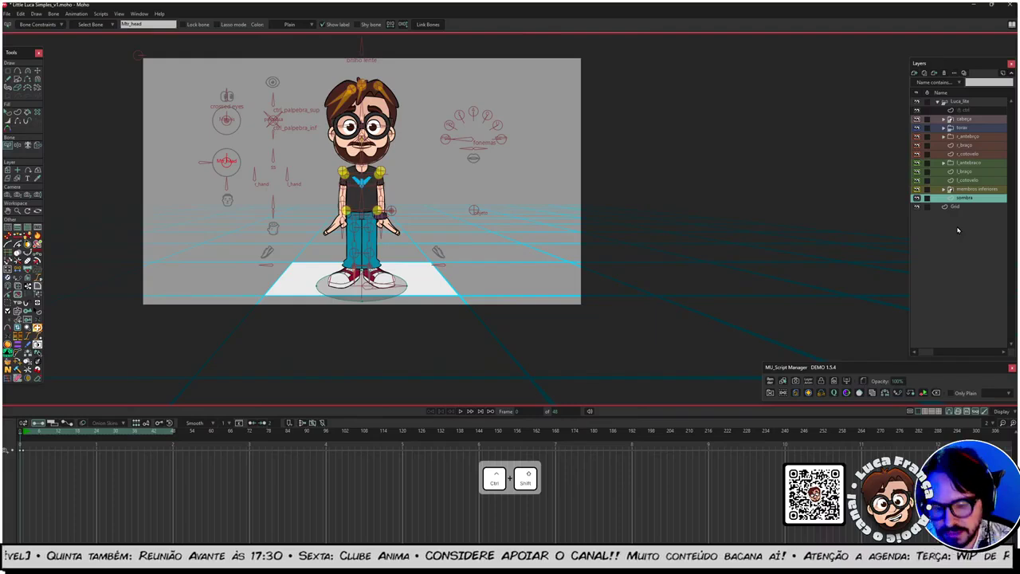
{"action": "key", "text": "ctrl+shift+n"}
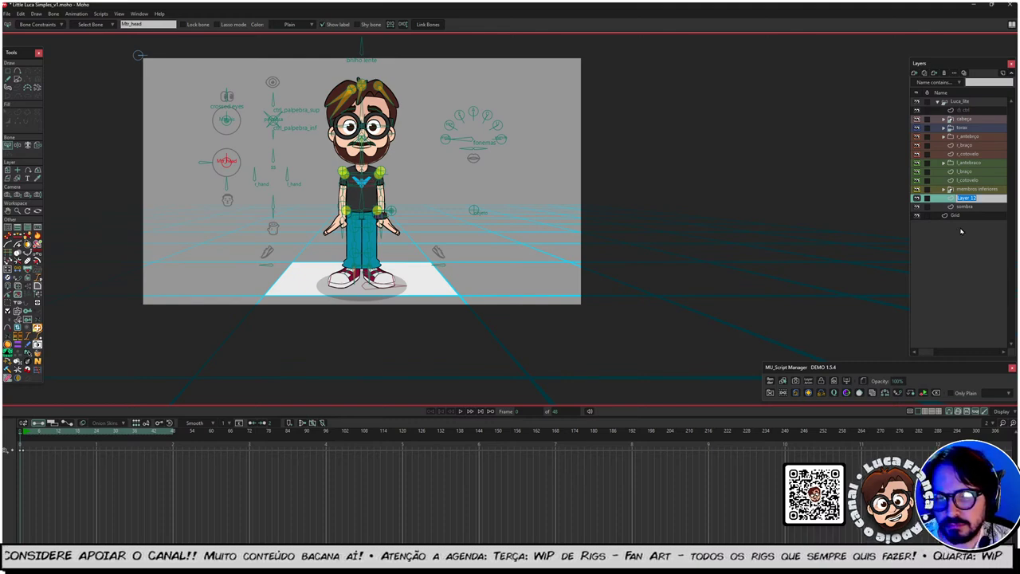
{"action": "key", "text": "Return"}
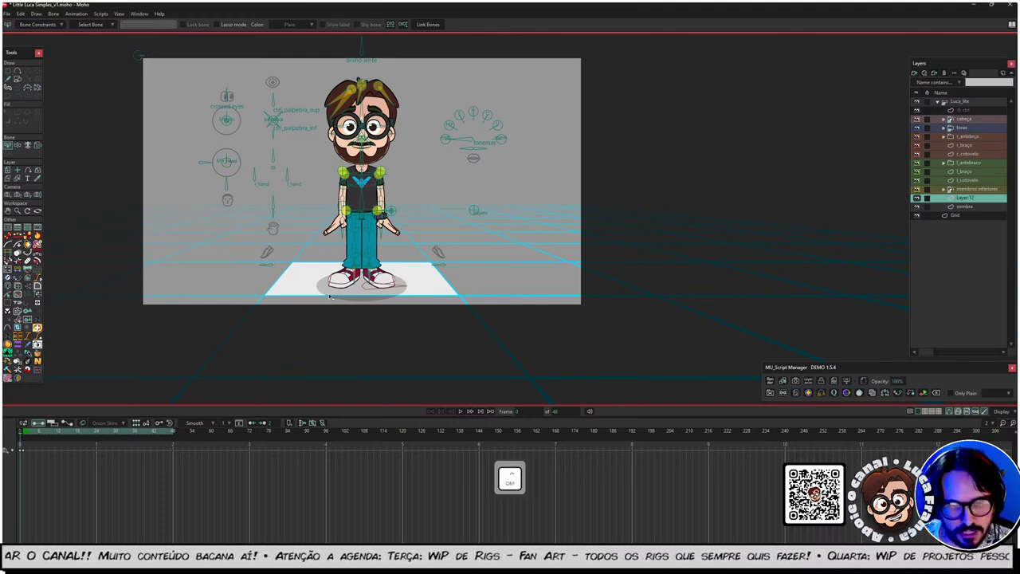
Step: Undo the new layer and the white fill of the grid cell beneath the feet
{"action": "key", "text": "ctrl+z"}
{"action": "key", "text": "ctrl+z"}
{"action": "key", "text": "ctrl+z"}
{"action": "key", "text": "ctrl+z"}
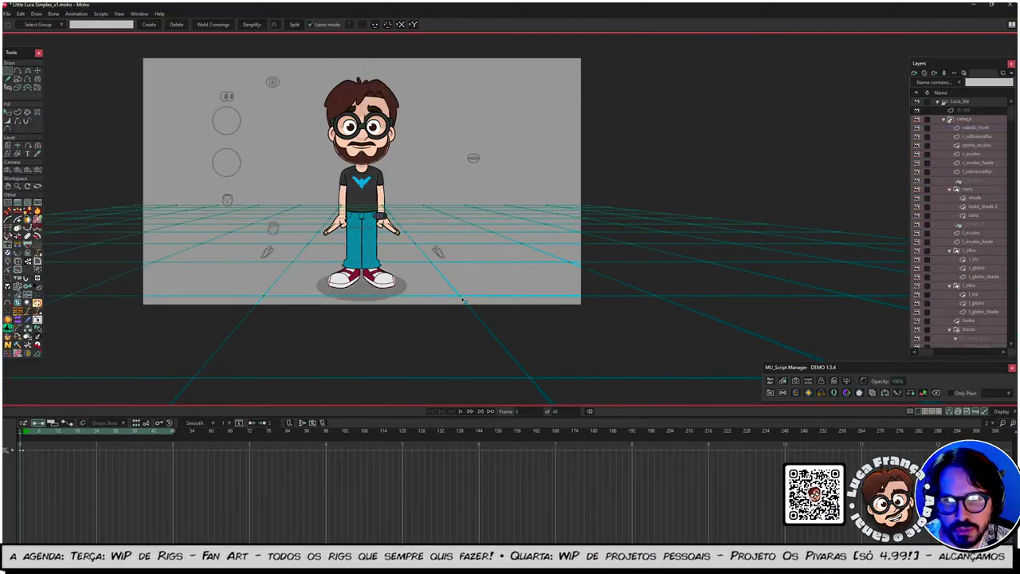
Step: Inside the character's rig, add a new vector layer directly above sombra and name it posição
{"action": "left_click", "coordinate": [770, 393]}
{"action": "left_click", "coordinate": [952, 102]}
{"action": "left_click", "coordinate": [938, 102]}
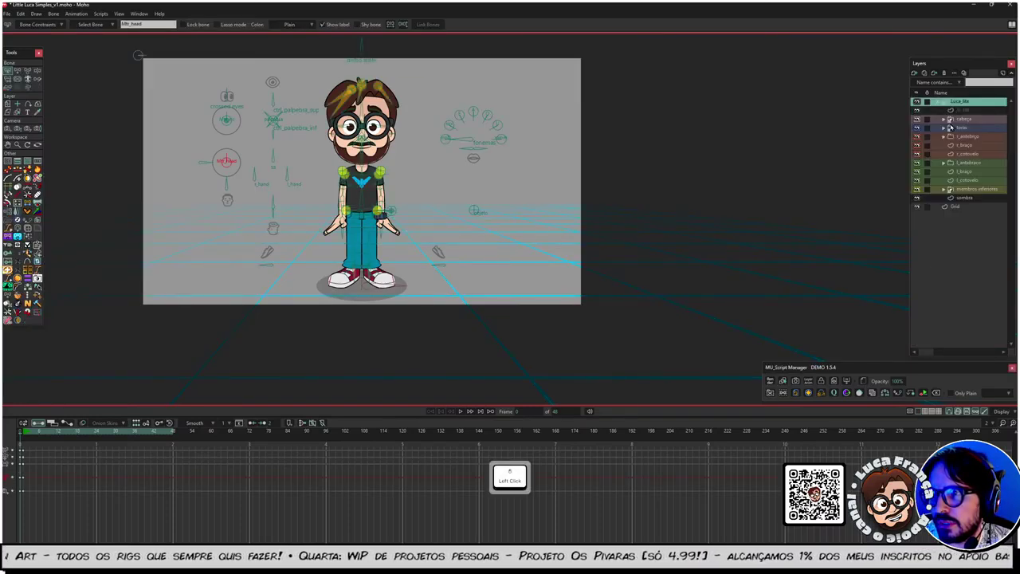
{"action": "left_click", "coordinate": [977, 198]}
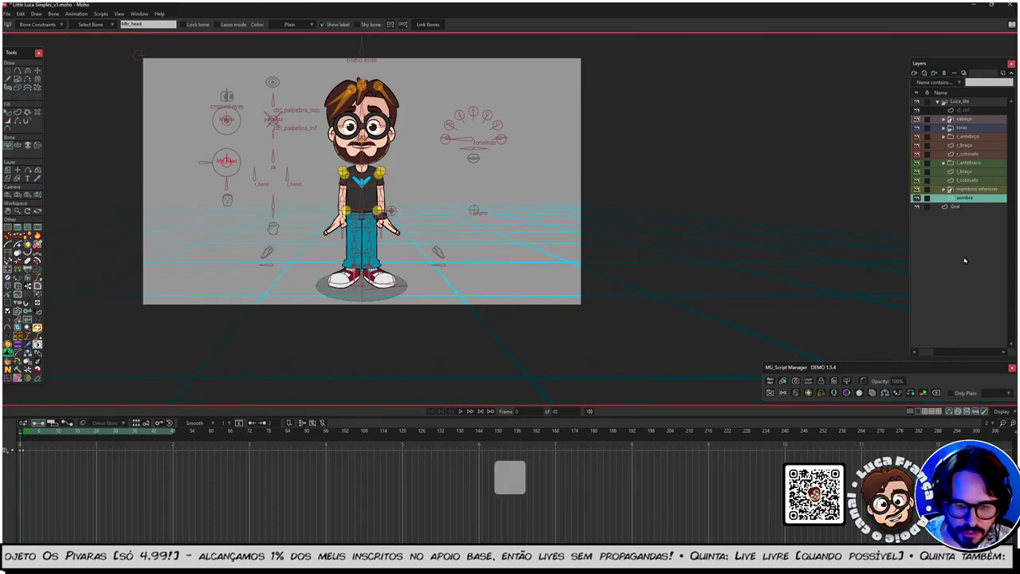
{"action": "key", "text": "ctrl+shift+n"}
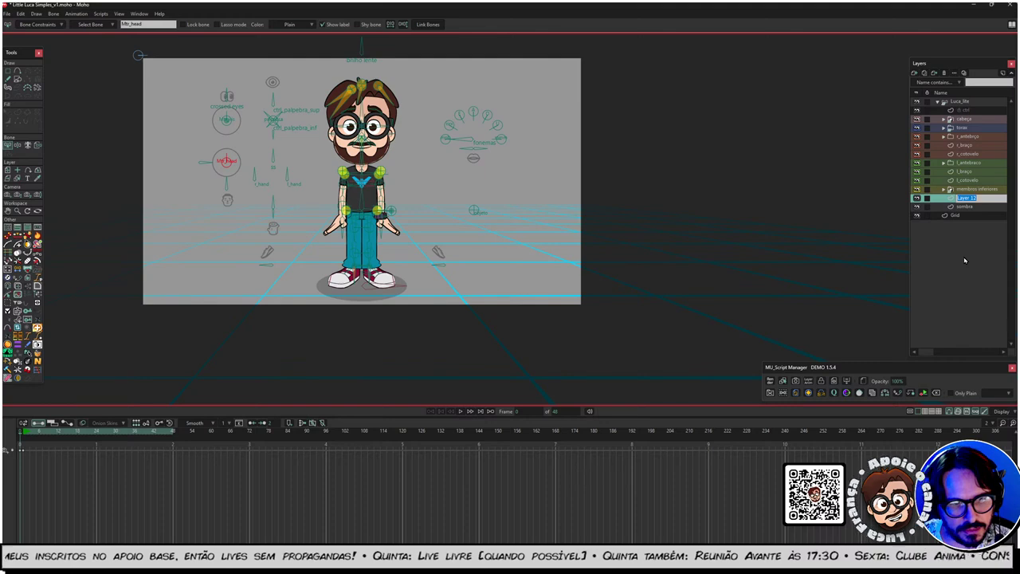
{"action": "type", "text": "sele"}
{"action": "key", "text": "BackSpace"}
{"action": "key", "text": "BackSpace"}
{"action": "key", "text": "BackSpace"}
{"action": "key", "text": "BackSpace"}
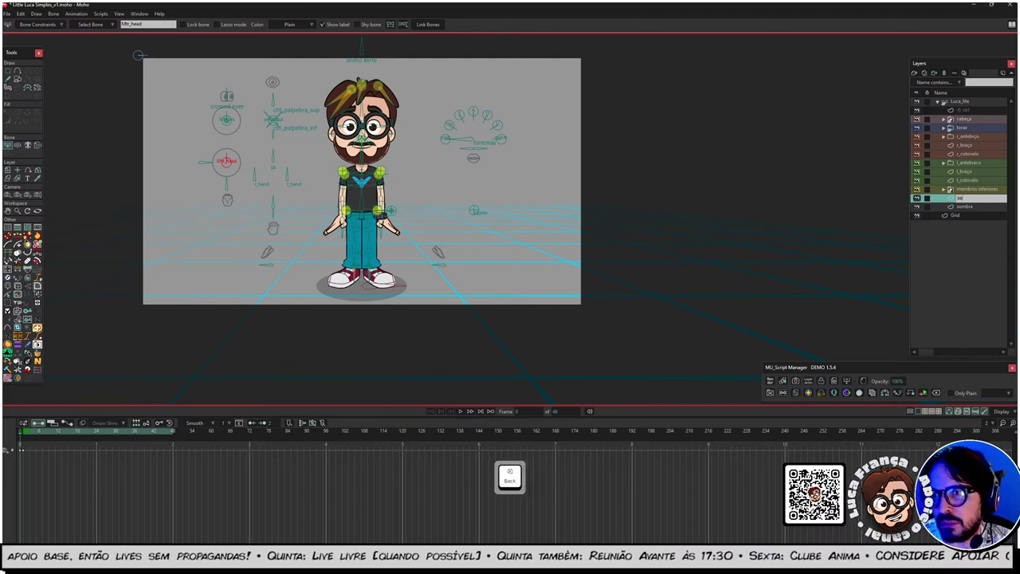
{"action": "type", "text": "posição"}
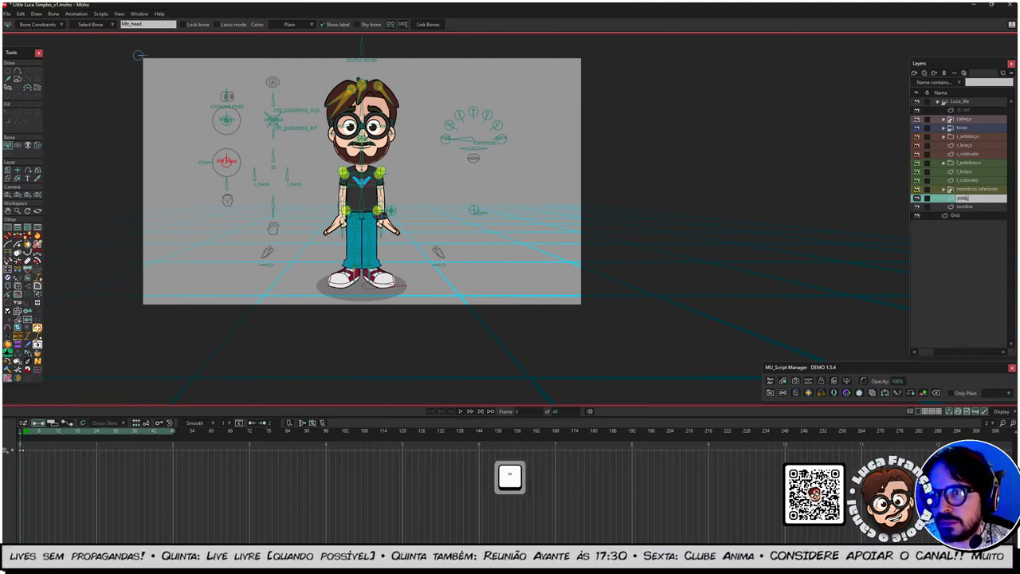
{"action": "key", "text": "Return"}
Step: Paste the copied grid-cell square into the posição layer and deselect its points
{"action": "key", "text": "ctrl+v"}
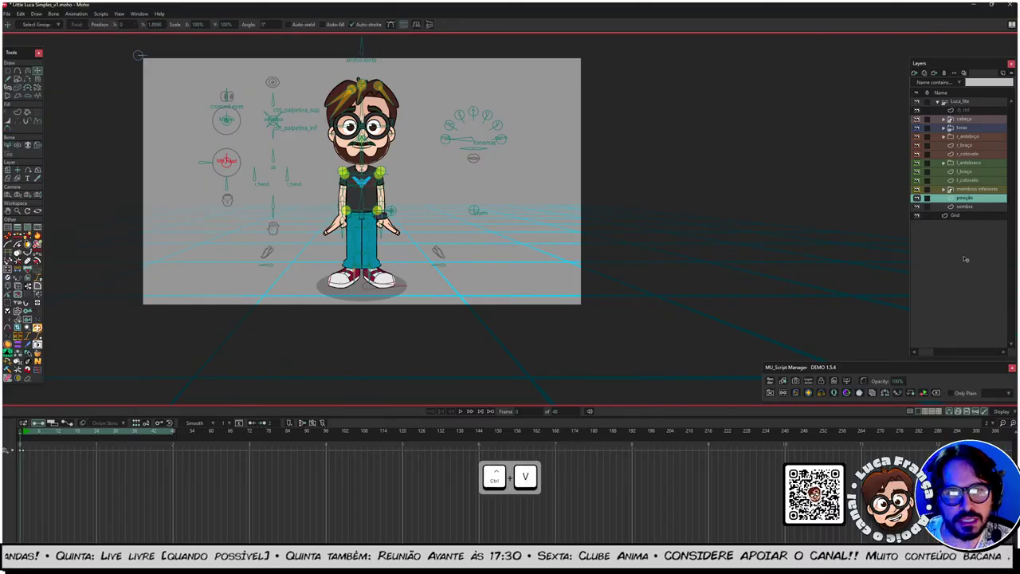
{"action": "scroll", "coordinate": [627, 311], "scroll_direction": "down", "scroll_amount": 3}
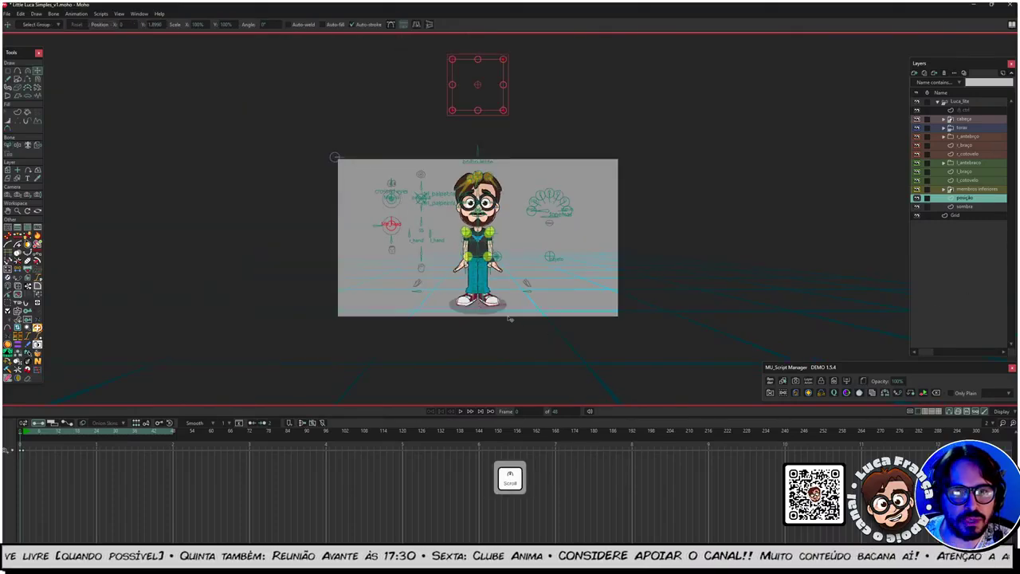
{"action": "scroll", "coordinate": [429, 270], "scroll_direction": "up", "scroll_amount": 4}
{"action": "left_click_drag", "start_coordinate": [429, 271], "coordinate": [430, 191]}
{"action": "scroll", "coordinate": [425, 184], "scroll_direction": "down", "scroll_amount": 5}
{"action": "scroll", "coordinate": [425, 184], "scroll_direction": "down", "scroll_amount": 3}
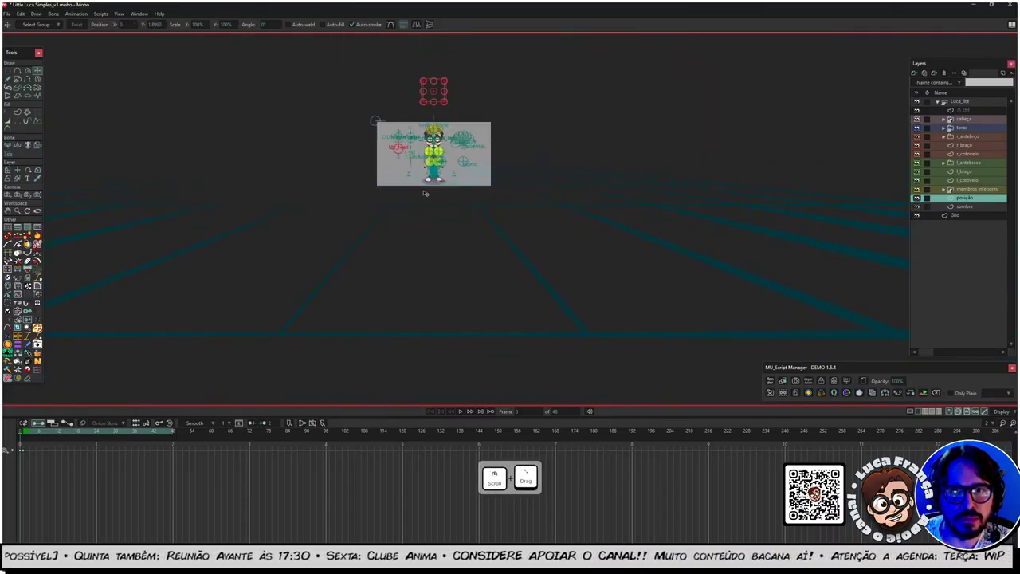
{"action": "scroll", "coordinate": [428, 120], "scroll_direction": "up", "scroll_amount": 5}
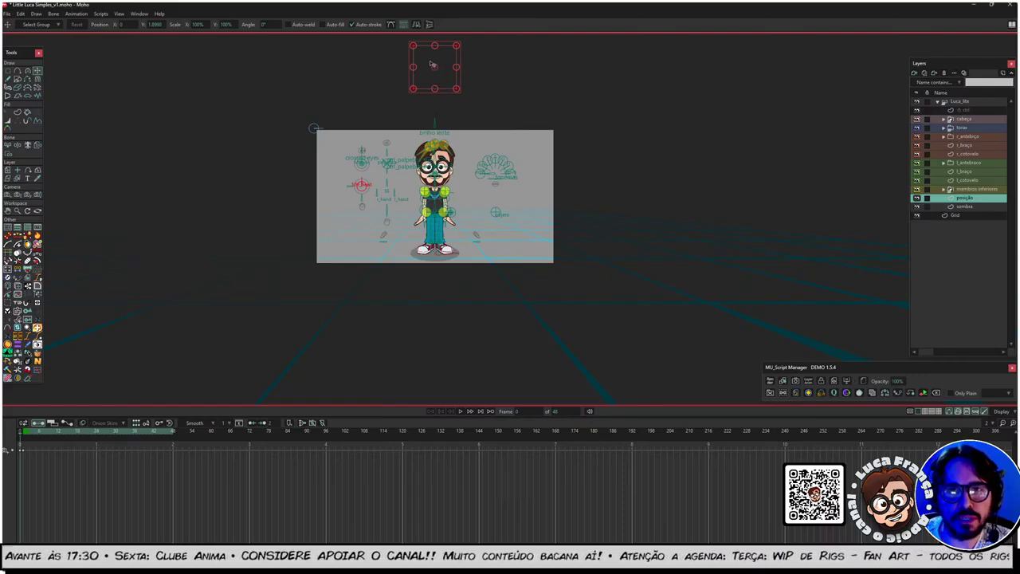
{"action": "left_click", "coordinate": [37, 72]}
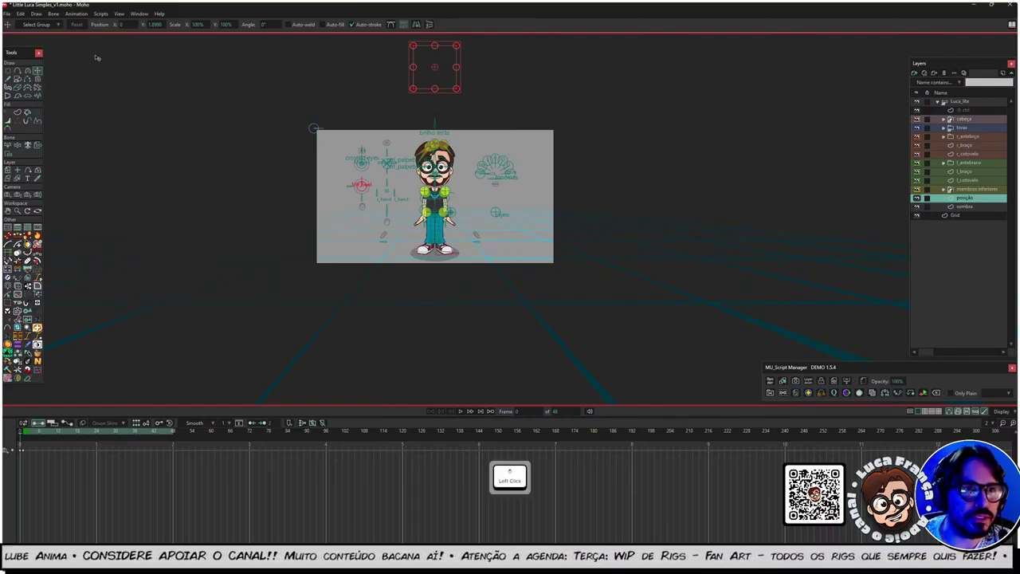
{"action": "left_click", "coordinate": [191, 69]}
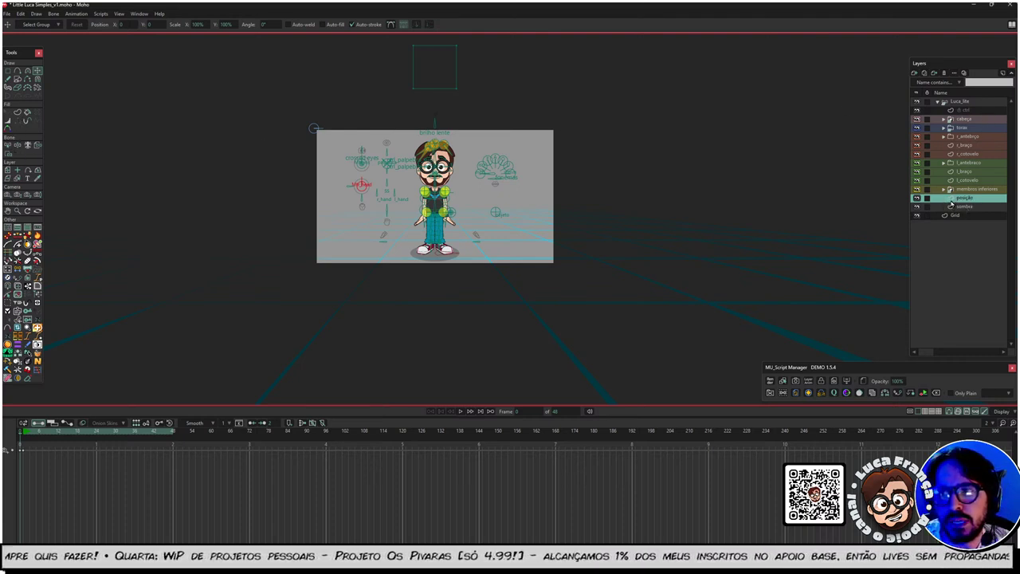
Step: Set the posição layer's X rotation to 90° so the square lies flat in 3D
{"action": "left_click", "coordinate": [38, 171]}
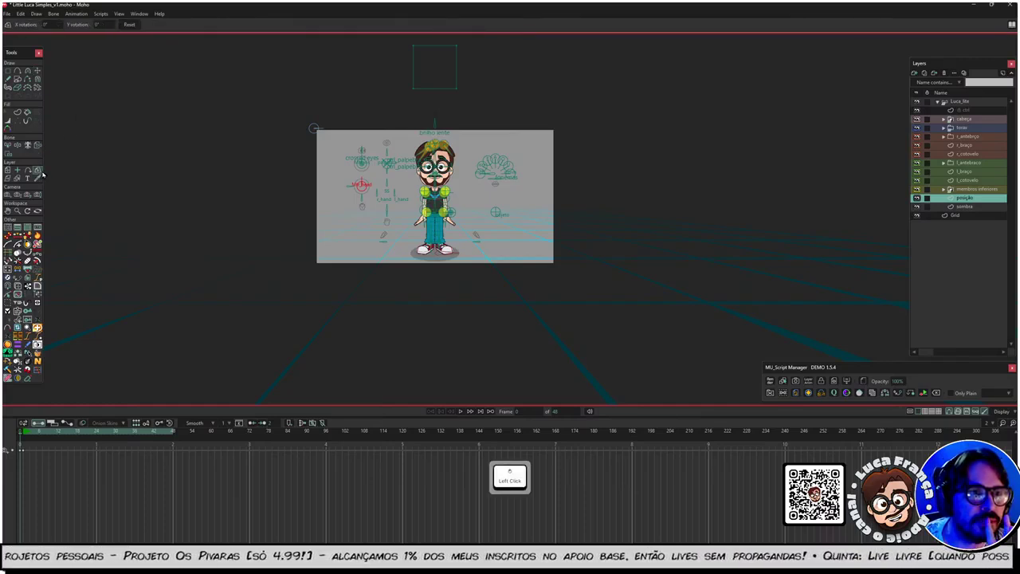
{"action": "left_click", "coordinate": [52, 25]}
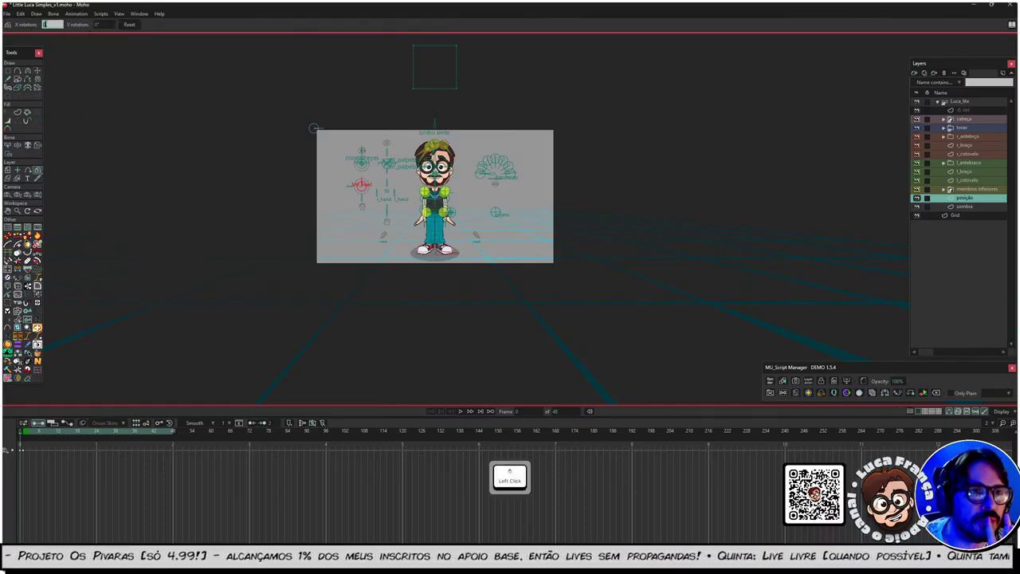
{"action": "type", "text": "90"}
{"action": "key", "text": "Return"}
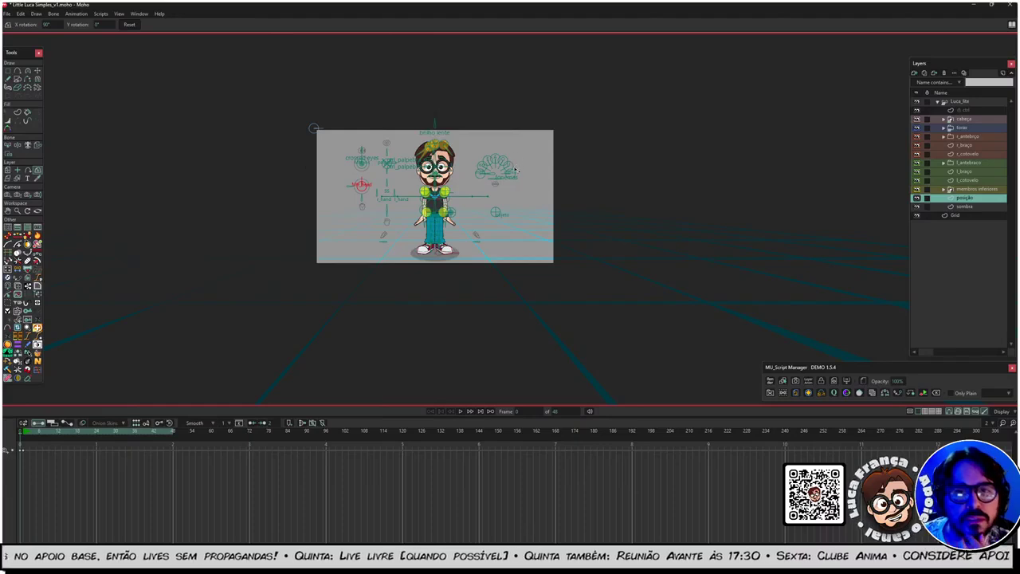
Step: Copy the Grid layer's Y position of -0.37 and apply it to the posição layer
{"action": "left_click", "coordinate": [956, 215]}
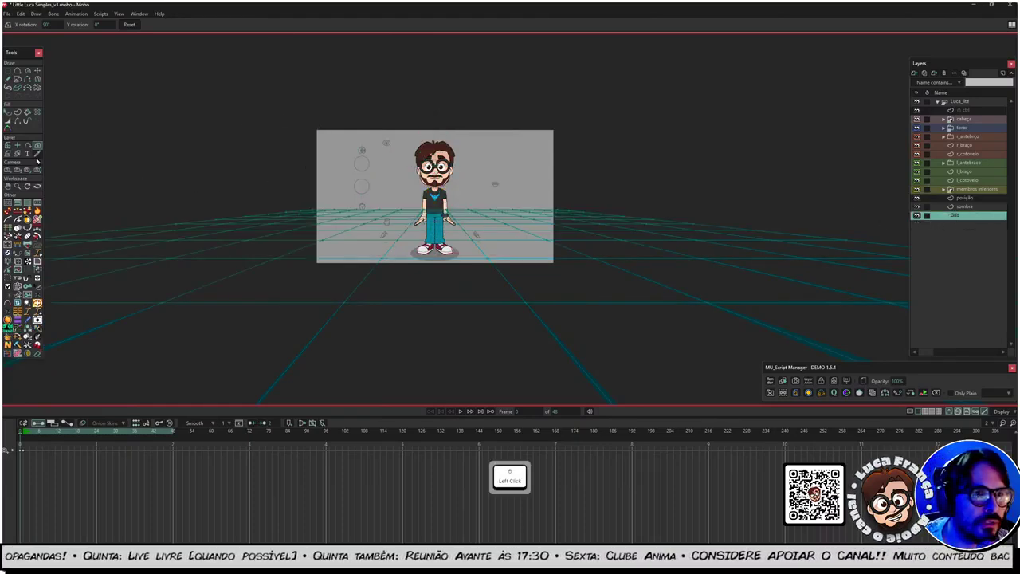
{"action": "left_click", "coordinate": [9, 145]}
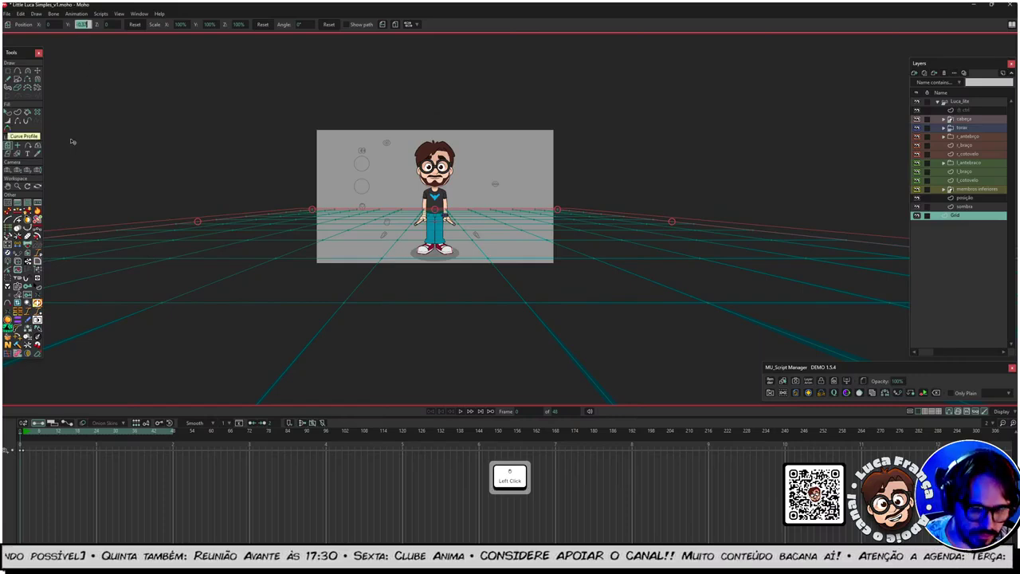
{"action": "key", "text": "ctrl+c"}
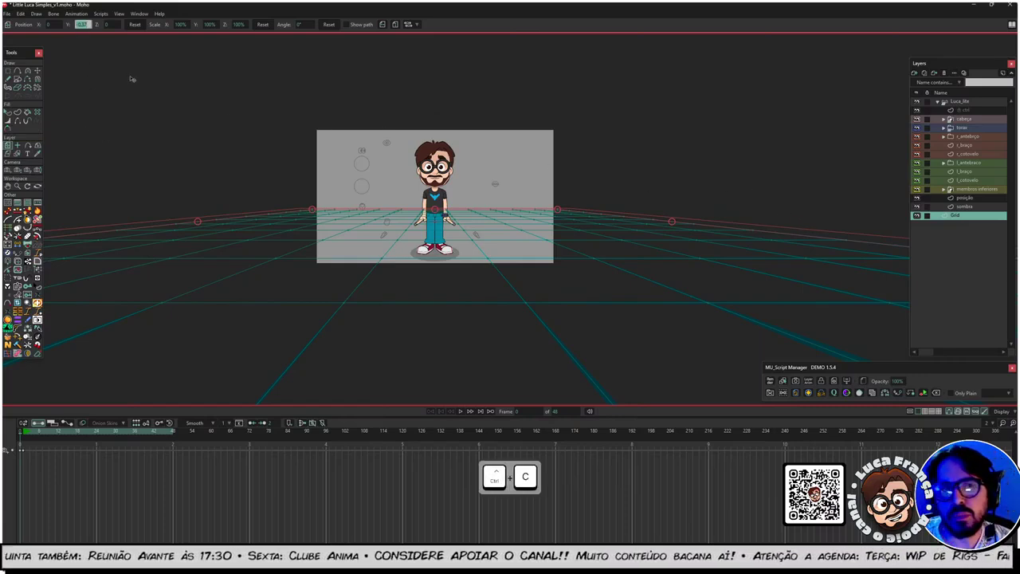
{"action": "left_click", "coordinate": [964, 198]}
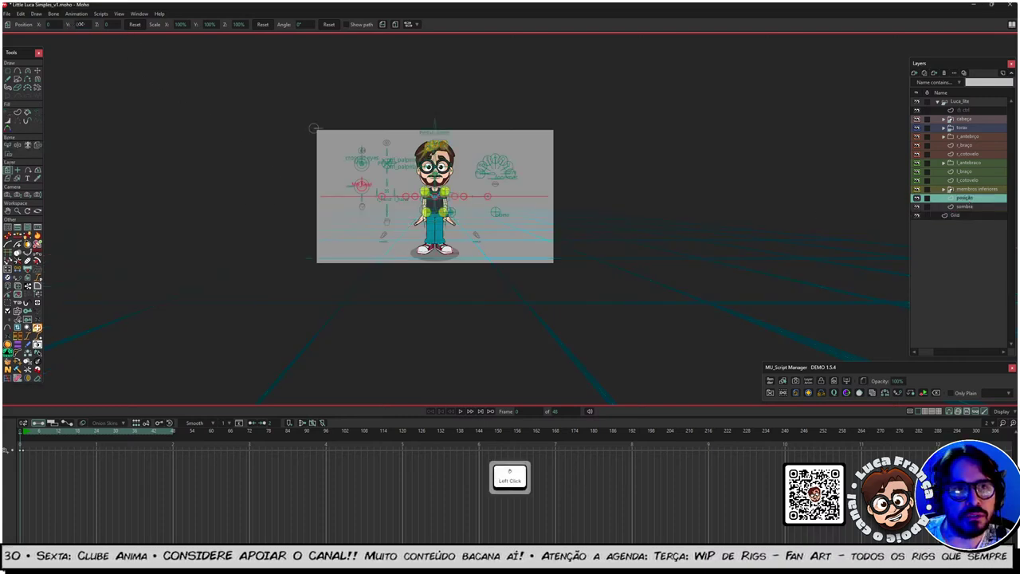
{"action": "key", "text": "ctrl+v"}
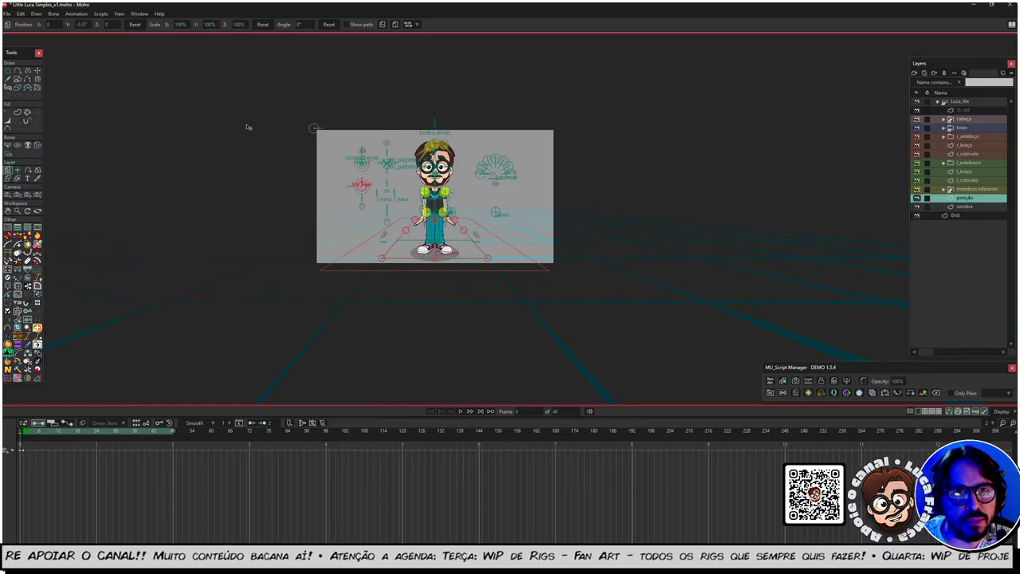
Step: Create a filled and stroked shape from the square in the posição layer beneath the character's feet
{"action": "scroll", "coordinate": [395, 263], "scroll_direction": "up", "scroll_amount": 3}
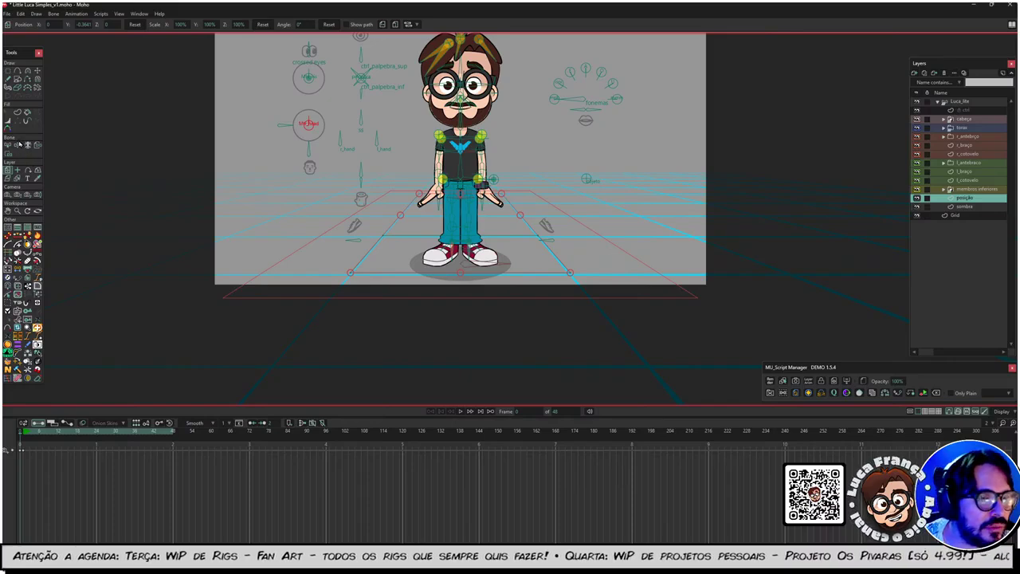
{"action": "left_click", "coordinate": [17, 113]}
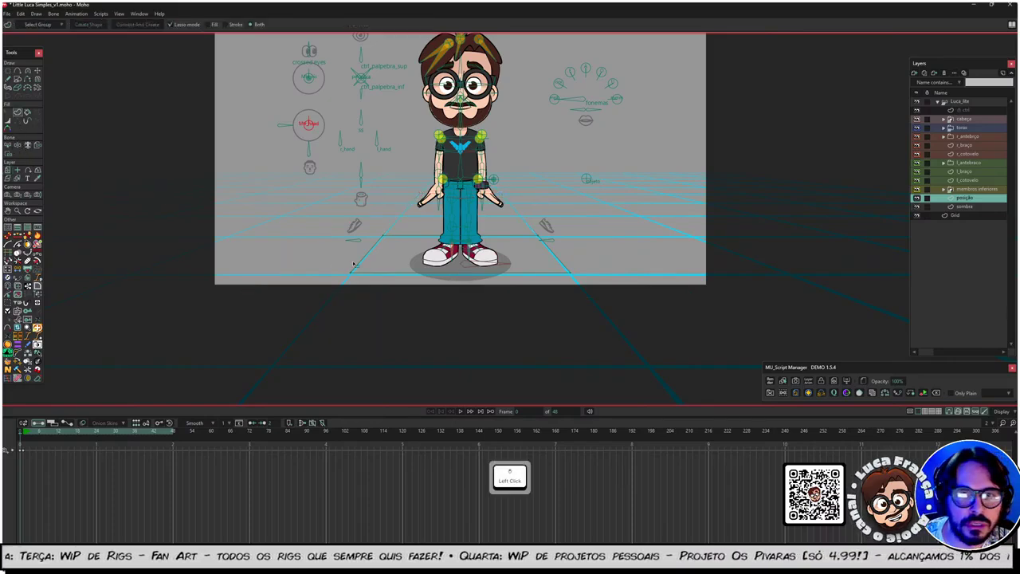
{"action": "left_click", "coordinate": [400, 236]}
{"action": "key", "text": "Tab"}
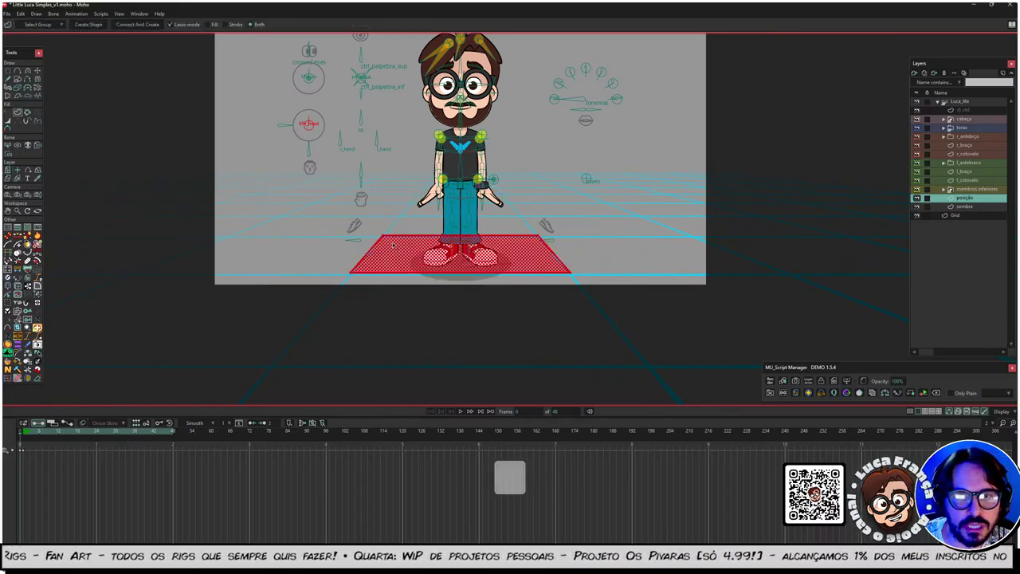
{"action": "left_click", "coordinate": [94, 25]}
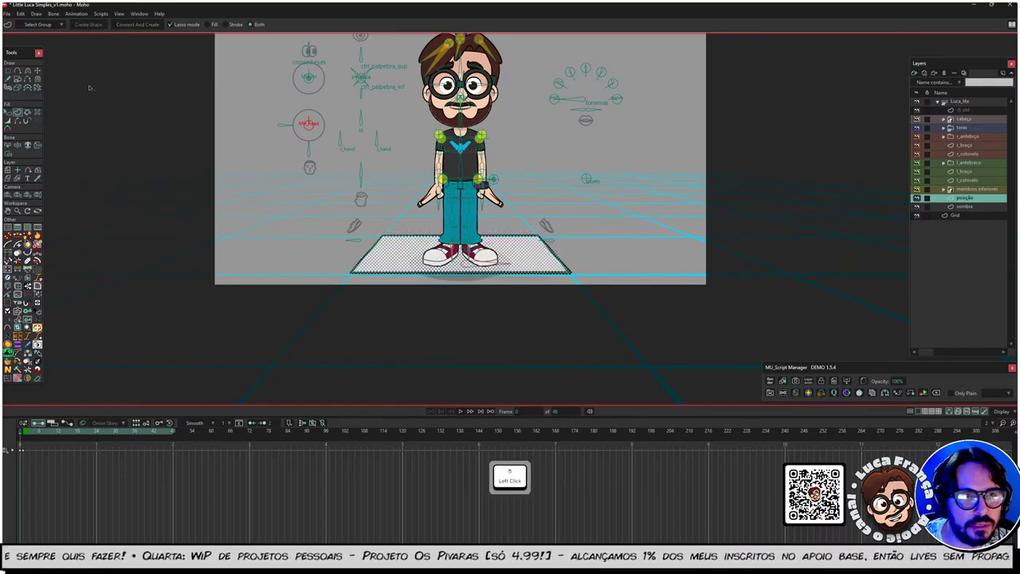
Step: Remove the stroke from the posição square and sample the grid's cyan as its fill color
{"action": "left_click", "coordinate": [8, 112]}
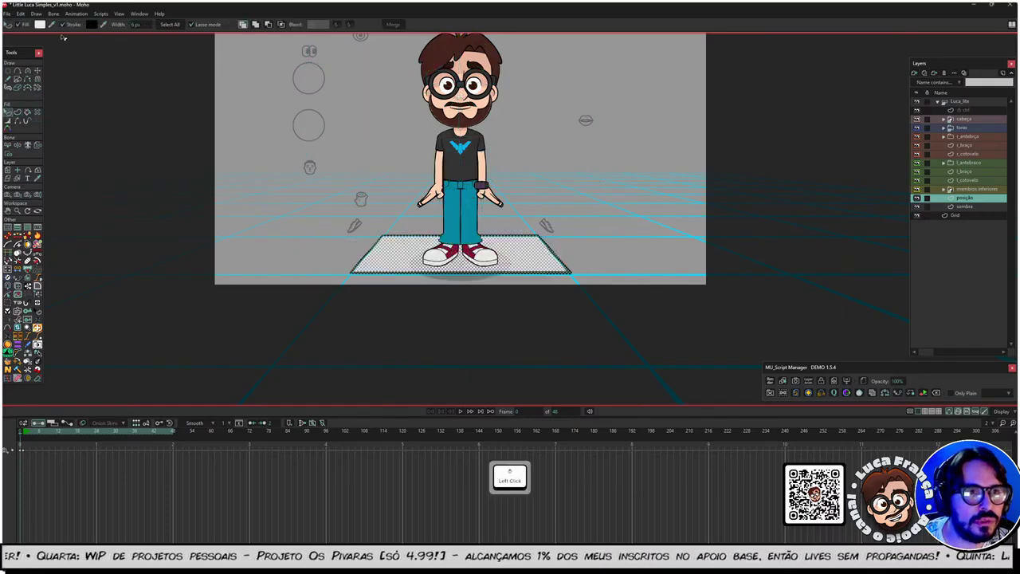
{"action": "left_click", "coordinate": [306, 287]}
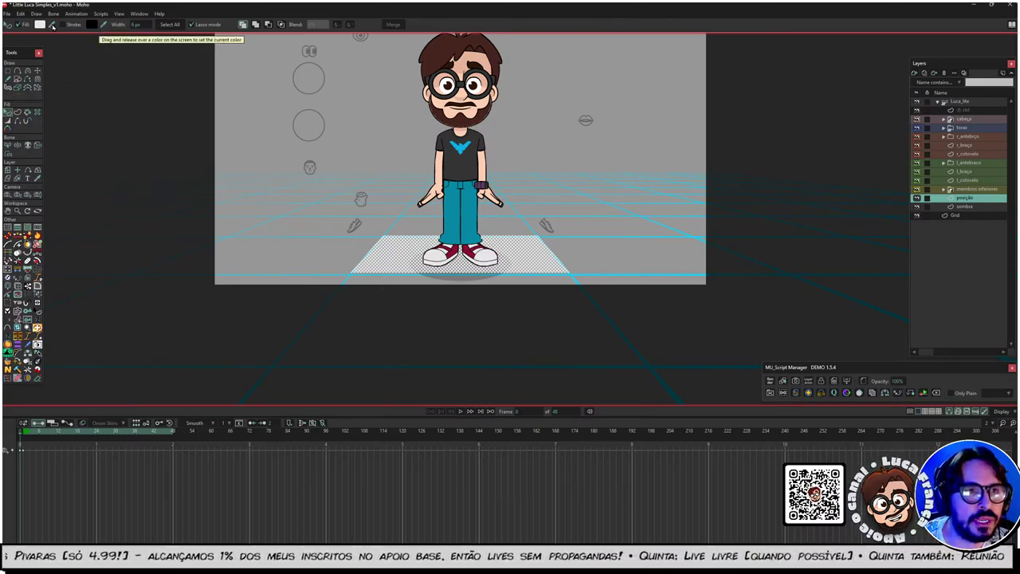
{"action": "left_click_drag", "start_coordinate": [51, 25], "coordinate": [310, 270]}
{"action": "left_click", "coordinate": [376, 333]}
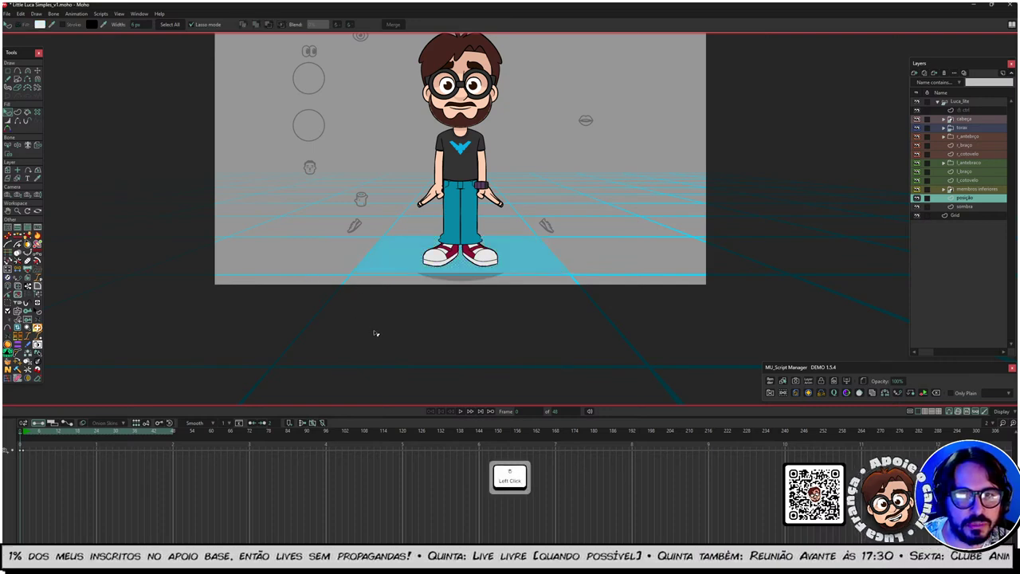
Step: Lower the alpha of the square's cyan fill to make it semi-transparent, then deselect the shape
{"action": "left_click", "coordinate": [470, 263]}
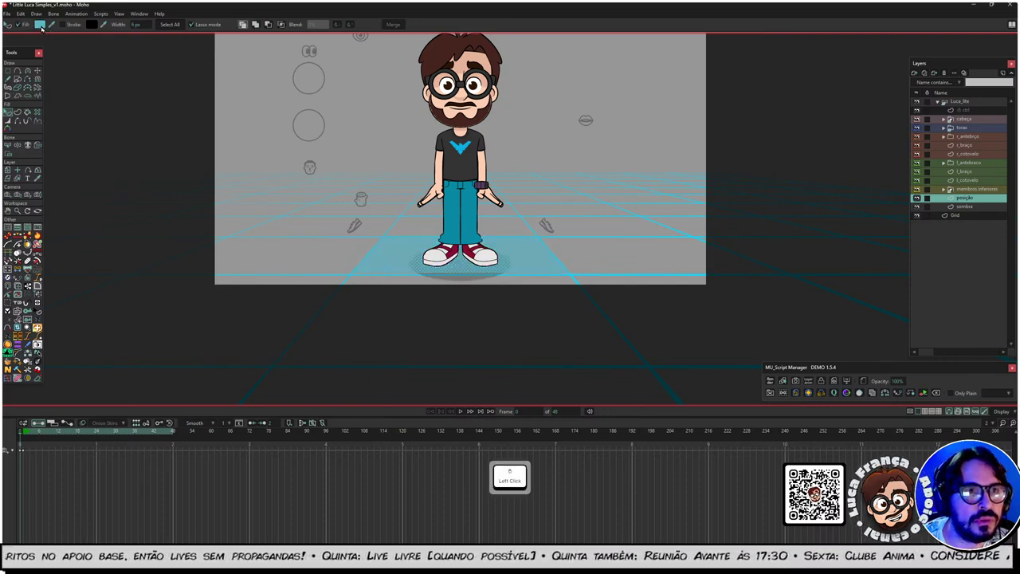
{"action": "left_click", "coordinate": [41, 26]}
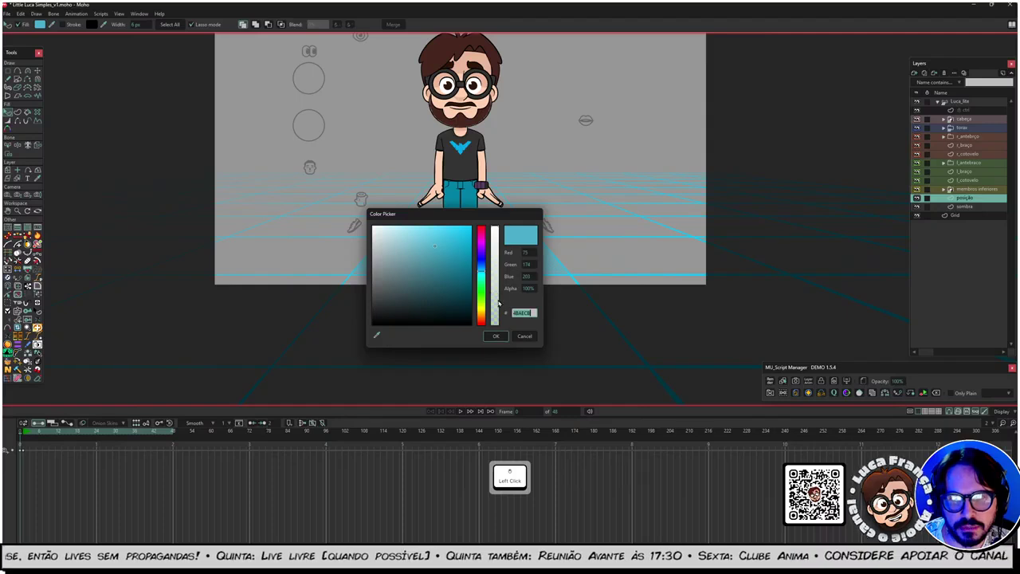
{"action": "left_click_drag", "start_coordinate": [497, 231], "coordinate": [496, 264]}
{"action": "left_click", "coordinate": [495, 336]}
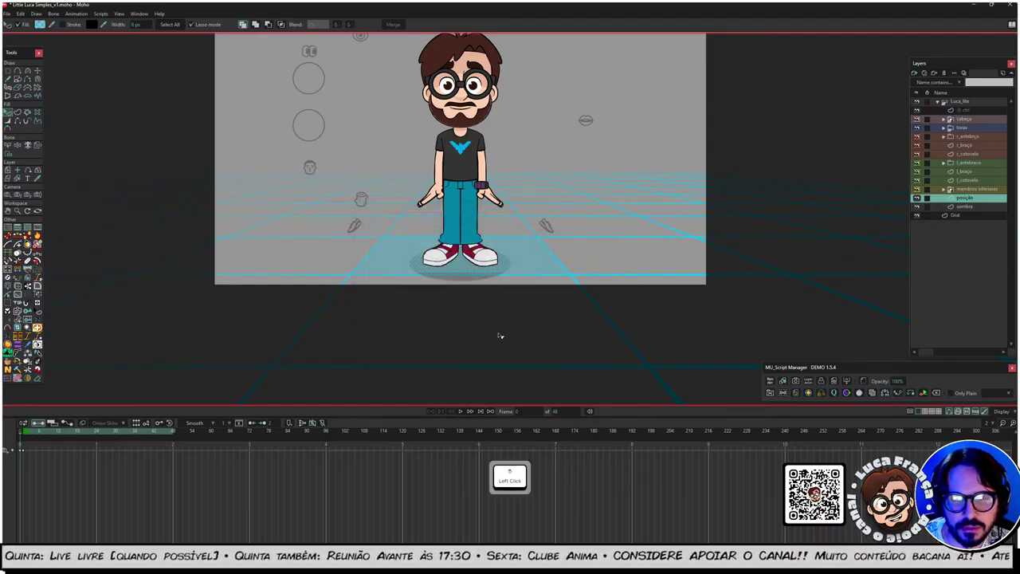
{"action": "left_click", "coordinate": [763, 246]}
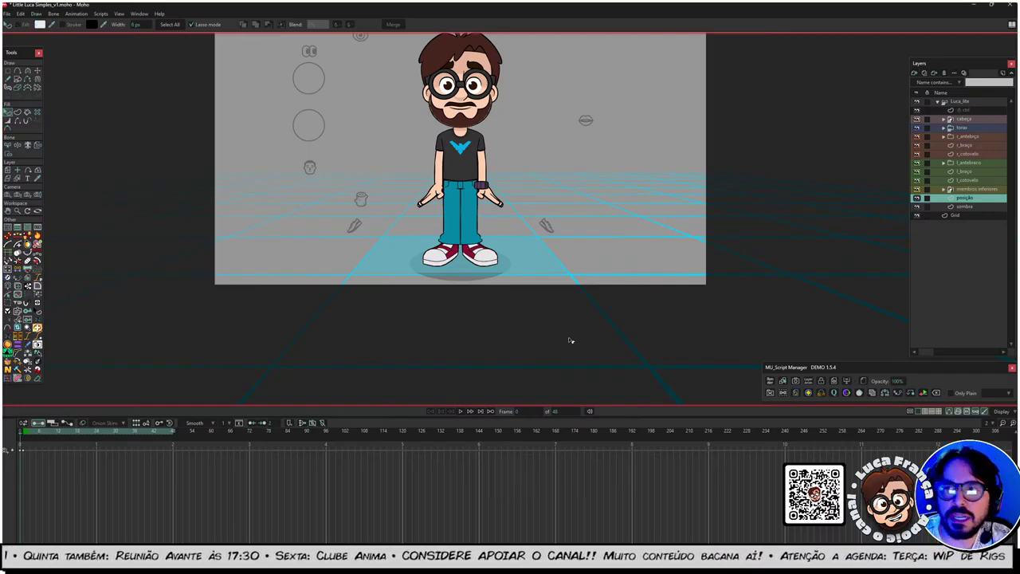
Step: Set the posição layer to Don't render in its layer settings
{"action": "left_click", "coordinate": [967, 198]}
{"action": "left_click", "coordinate": [970, 207]}
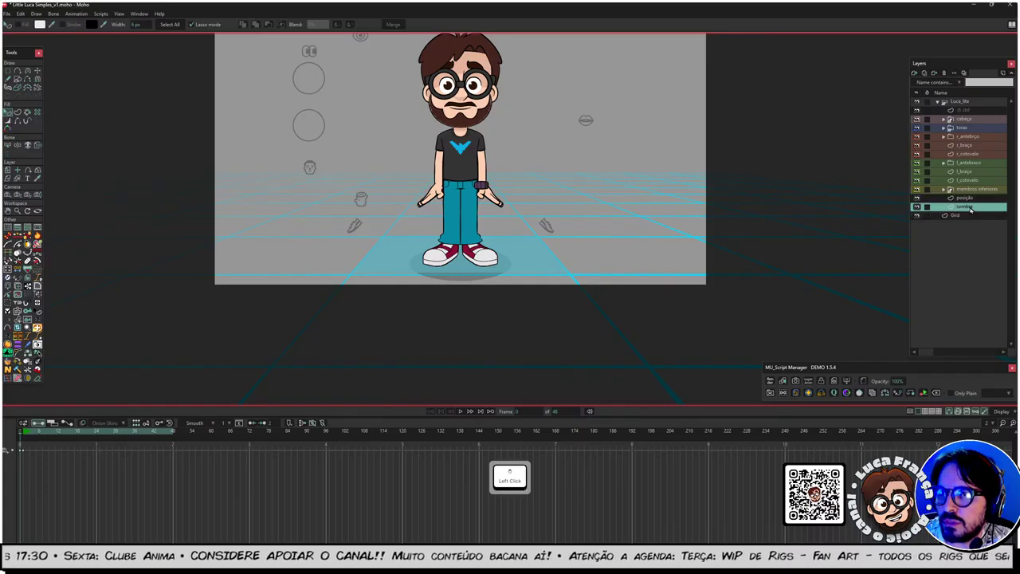
{"action": "double_click", "coordinate": [968, 197]}
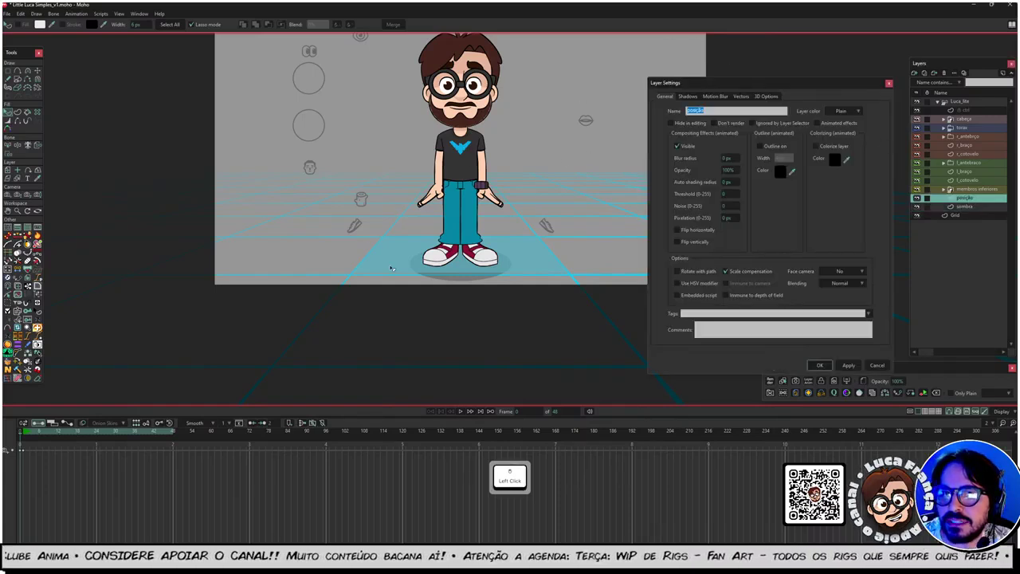
{"action": "left_click", "coordinate": [714, 123]}
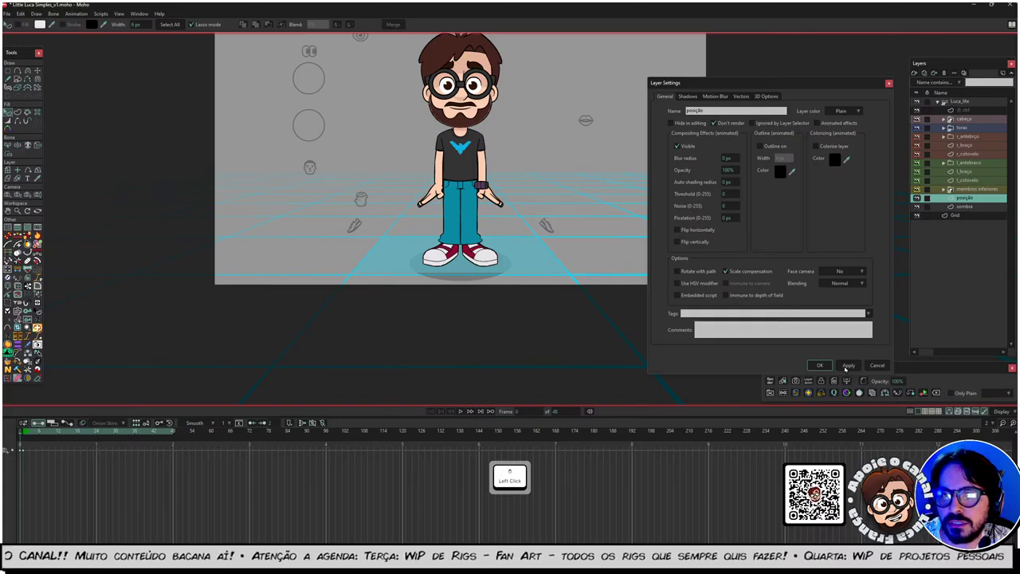
{"action": "left_click", "coordinate": [819, 365]}
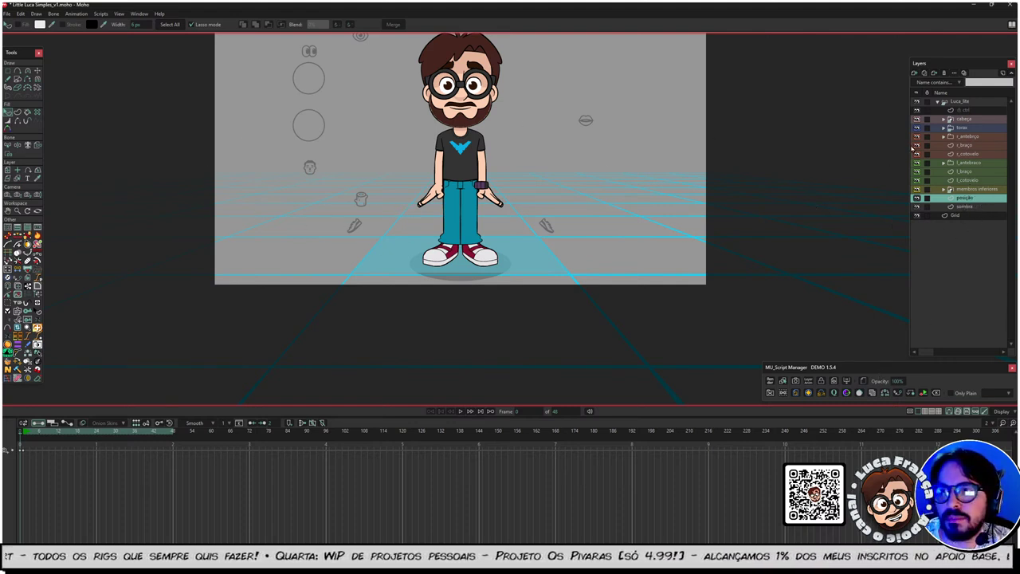
Step: Go to frame 2, select the Luca_lite rig layer and collapse its sublayers
{"action": "left_click", "coordinate": [22, 433]}
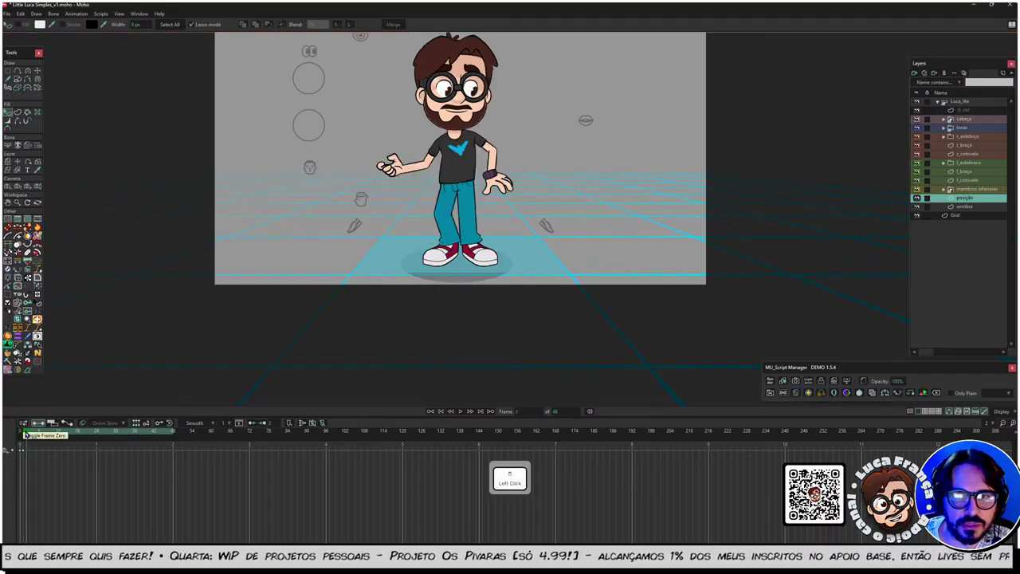
{"action": "left_click", "coordinate": [959, 102]}
{"action": "left_click", "coordinate": [937, 102]}
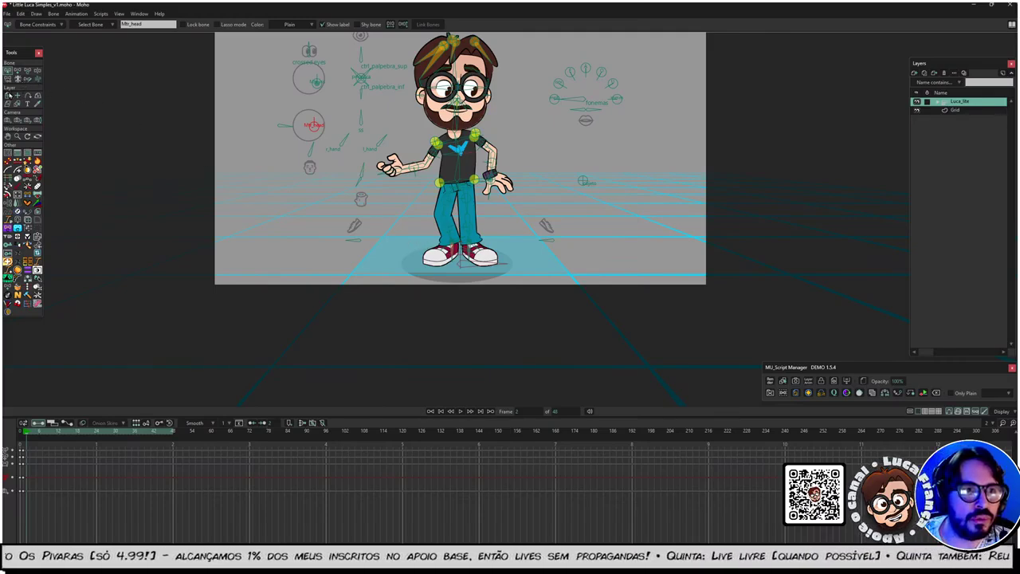
Step: Test shifting the whole Luca_lite rig along X with Transform Layer and reset its position
{"action": "left_click", "coordinate": [8, 95]}
{"action": "left_click", "coordinate": [10, 96]}
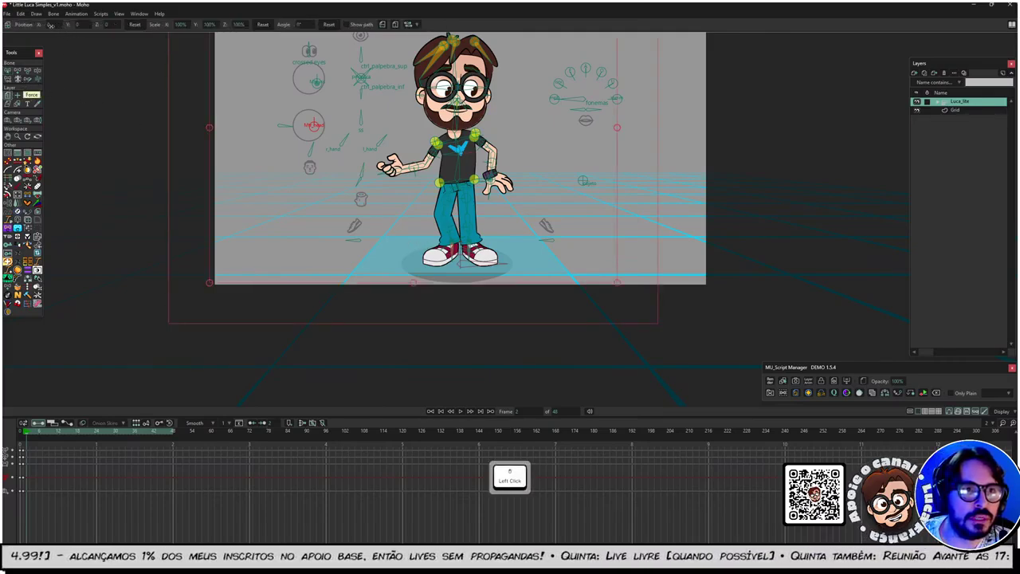
{"action": "mouse_move", "coordinate": [49, 25]}
{"action": "left_mouse_down"}
{"action": "mouse_move", "coordinate": [58, 26]}
{"action": "mouse_move", "coordinate": [38, 28]}
{"action": "mouse_move", "coordinate": [62, 25]}
{"action": "mouse_move", "coordinate": [36, 32]}
{"action": "mouse_move", "coordinate": [51, 35]}
{"action": "left_mouse_up"}
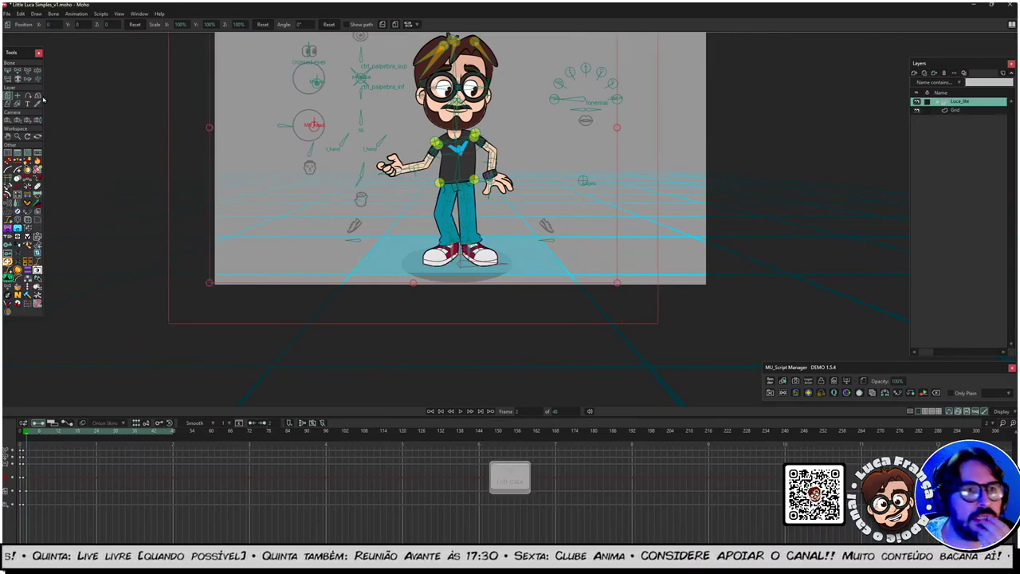
{"action": "left_click", "coordinate": [134, 25]}
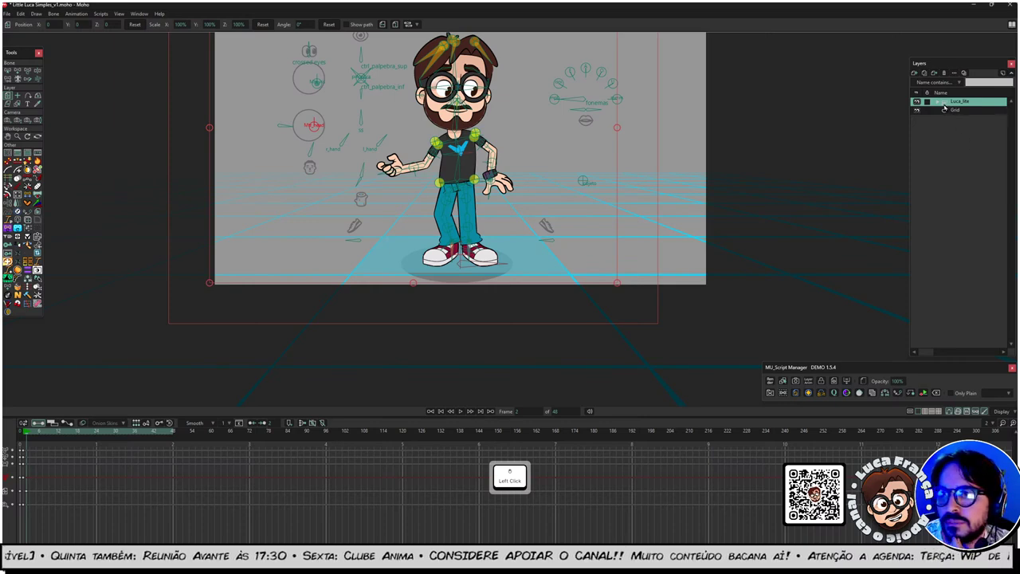
Step: Expand the Luca_lite rig and check the posição square's alignment with the grid cell
{"action": "left_click", "coordinate": [940, 103]}
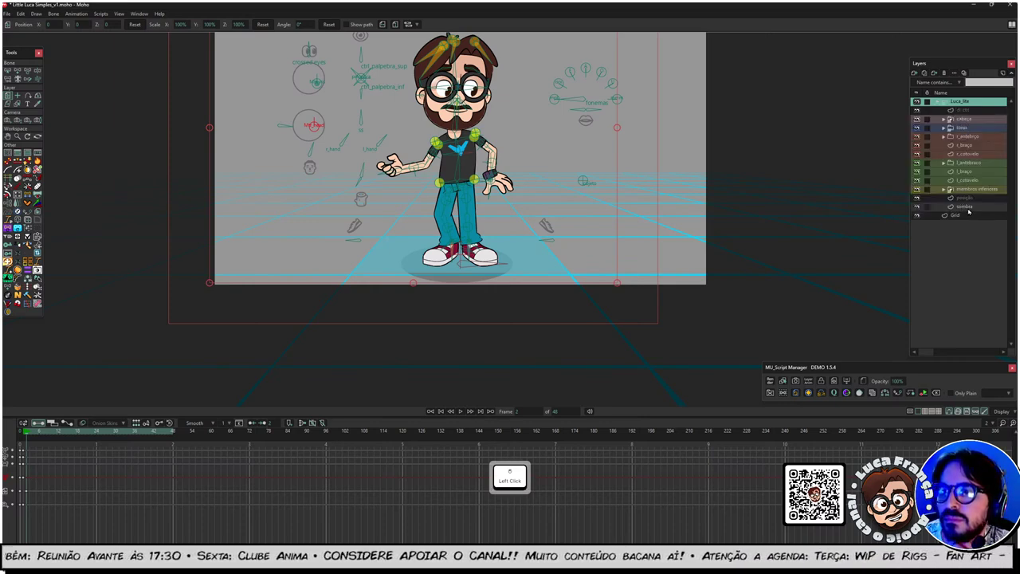
{"action": "left_click", "coordinate": [969, 198]}
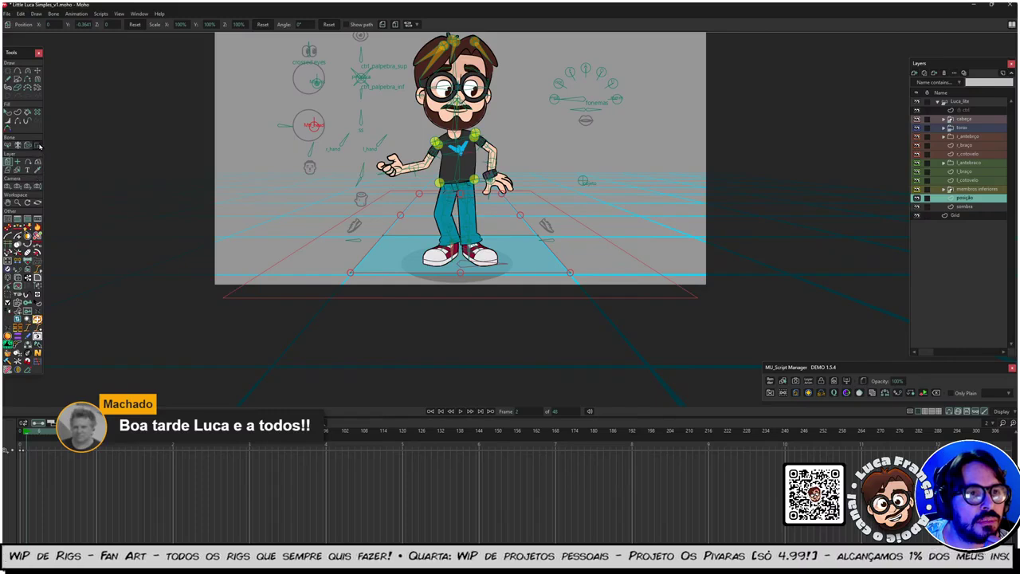
{"action": "left_click", "coordinate": [37, 71]}
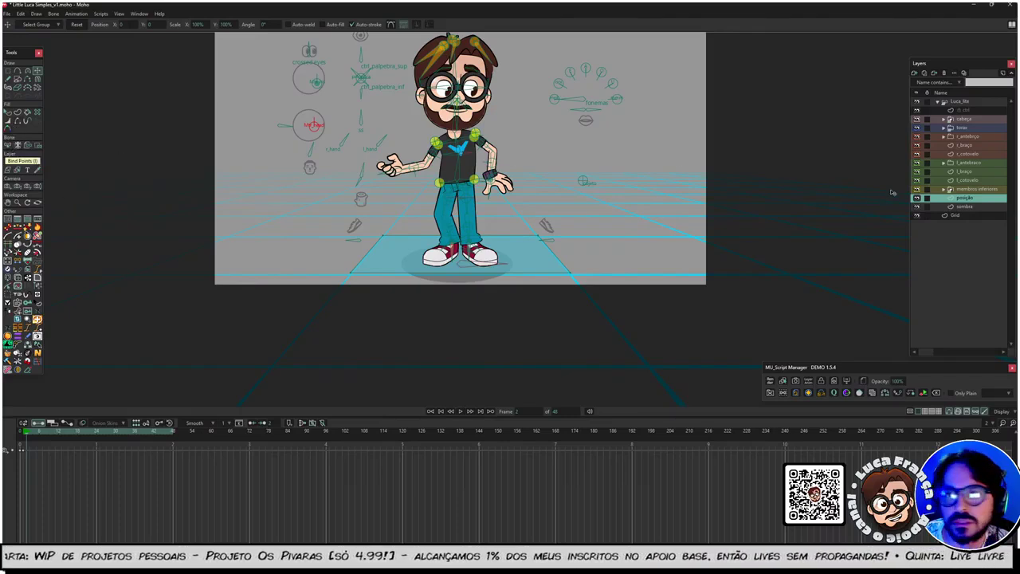
Step: Test the scene's perspective by tracking the camera with the Luca_lite rig selected, and undo the camera move
{"action": "left_click", "coordinate": [960, 102]}
{"action": "left_click", "coordinate": [938, 101]}
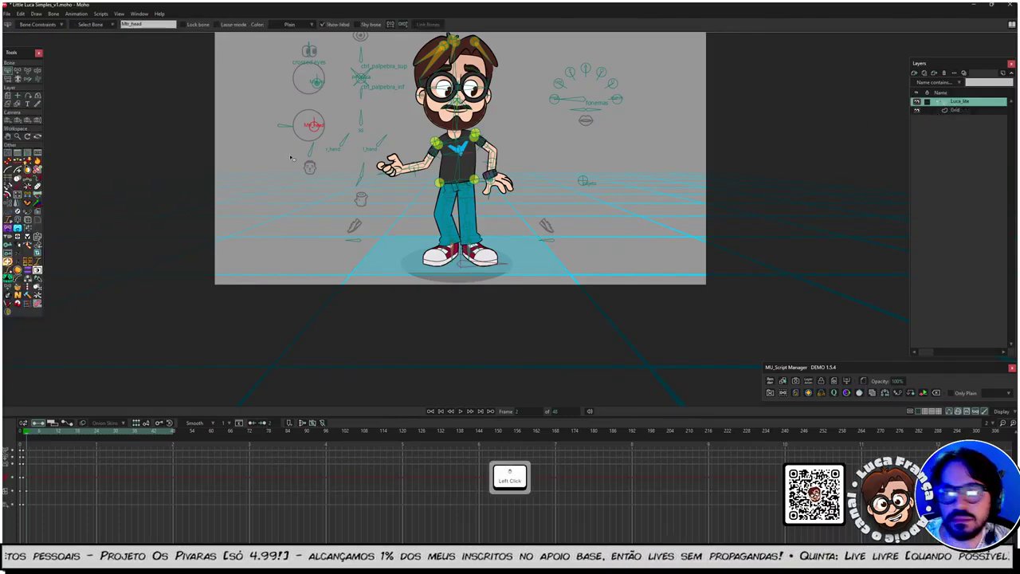
{"action": "left_click", "coordinate": [8, 120]}
{"action": "mouse_move", "coordinate": [120, 156]}
{"action": "left_mouse_down"}
{"action": "mouse_move", "coordinate": [88, 151]}
{"action": "mouse_move", "coordinate": [115, 151]}
{"action": "left_mouse_up"}
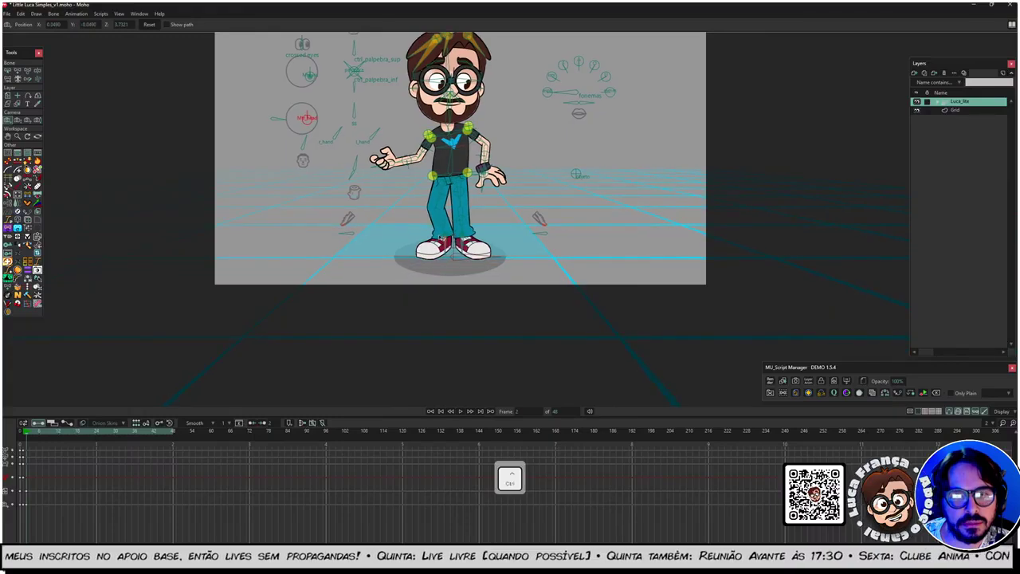
{"action": "key", "text": "ctrl+z"}
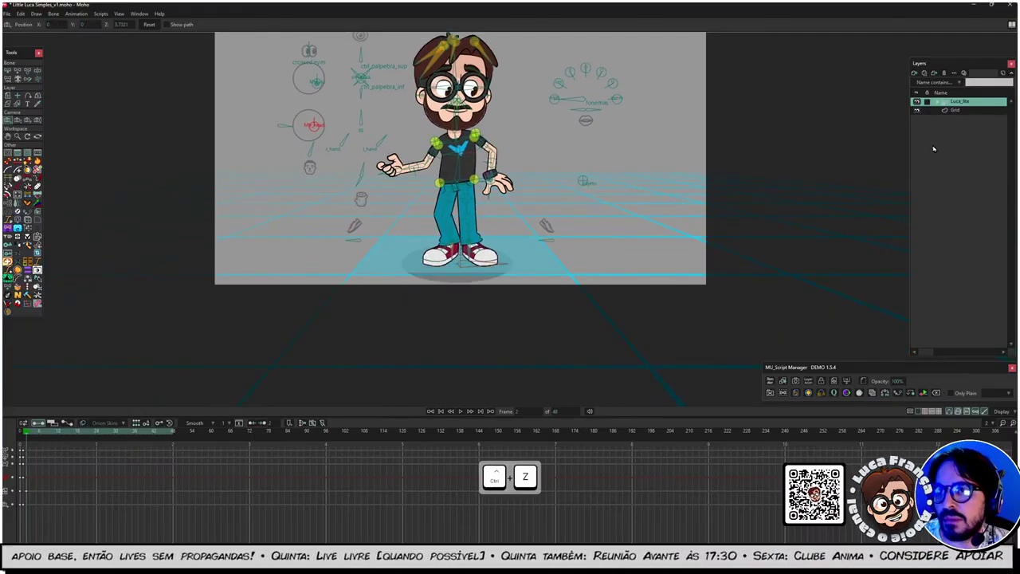
Step: Set the posição layer's Y position to -0.37 at frame 2 so its square matches the grid cell
{"action": "left_click", "coordinate": [940, 102]}
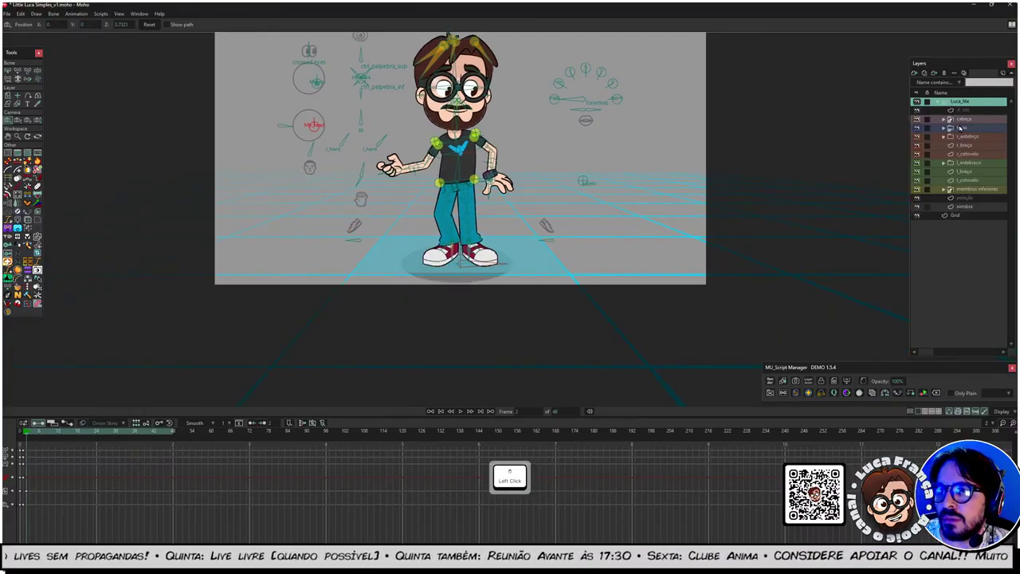
{"action": "left_click", "coordinate": [966, 197]}
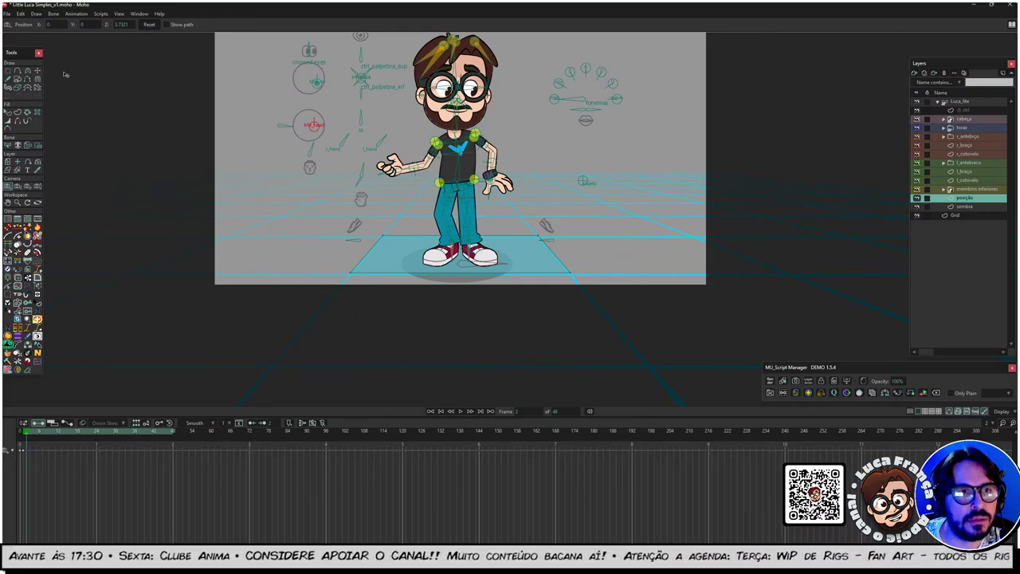
{"action": "left_click", "coordinate": [8, 161]}
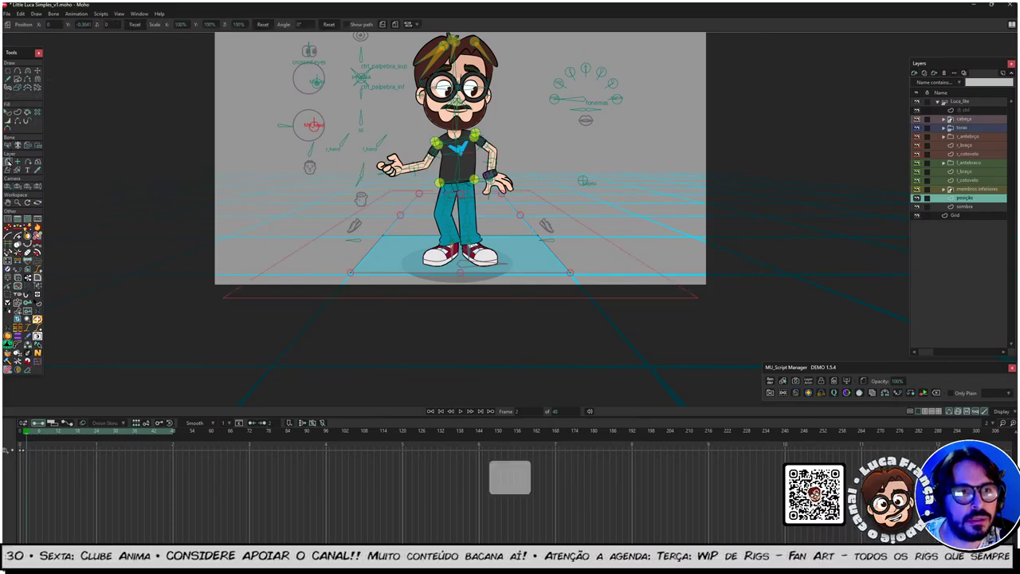
{"action": "left_click", "coordinate": [82, 24]}
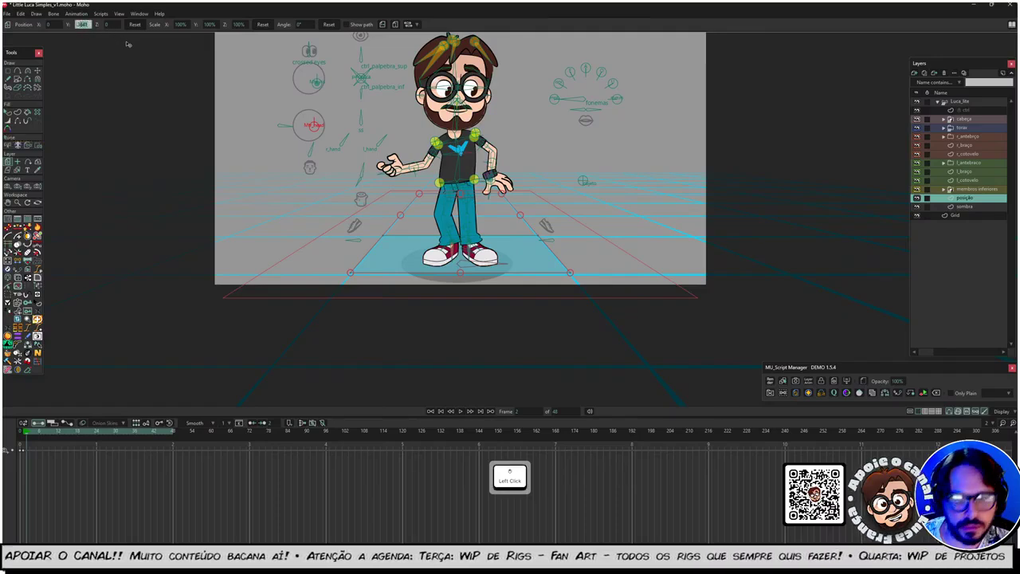
{"action": "type", "text": "-0.37"}
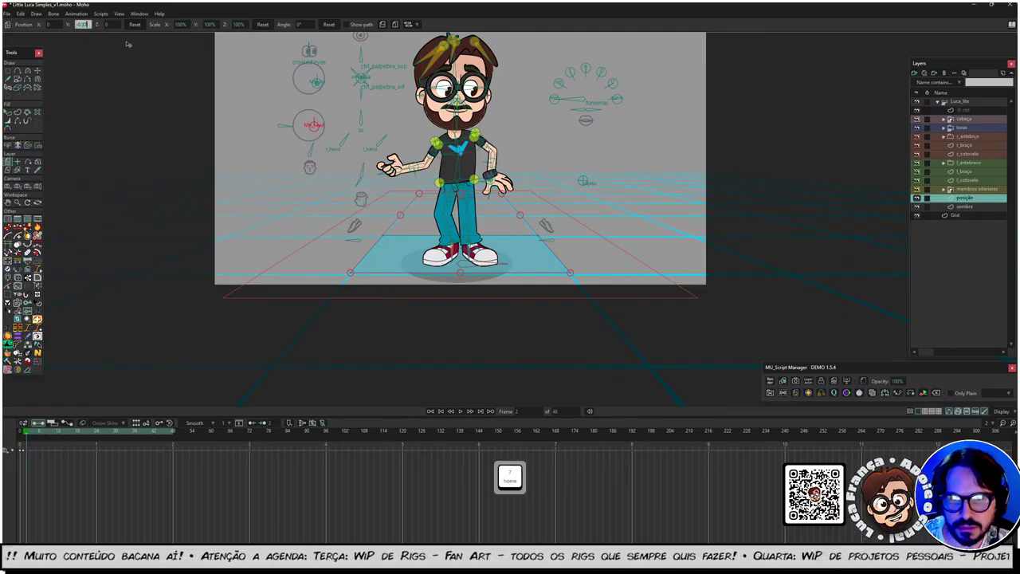
{"action": "key", "text": "Return"}
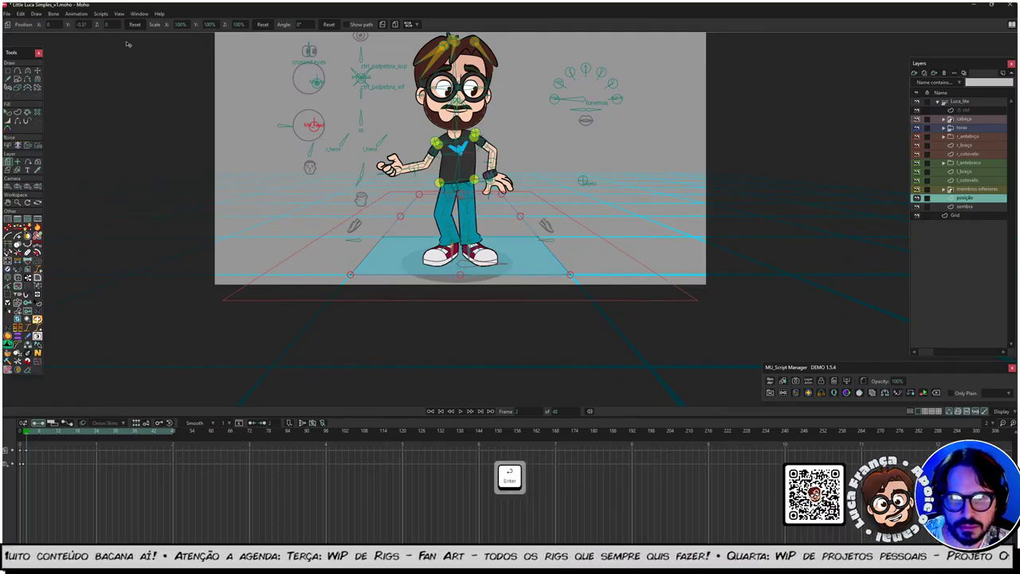
{"action": "left_click", "coordinate": [116, 97]}
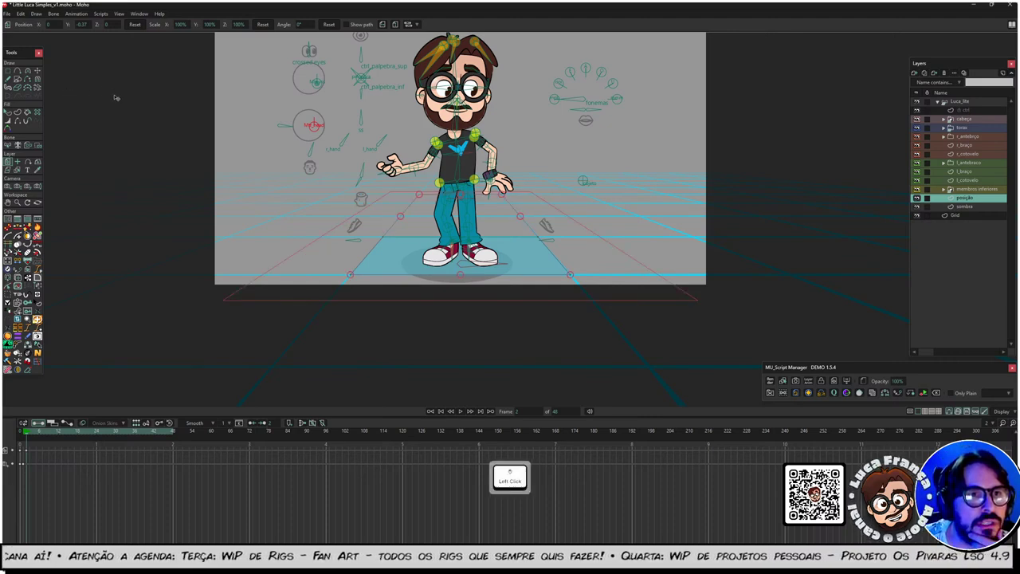
Step: Test moving the whole Luca_lite rig along X and in depth at frame 2, undoing each move
{"action": "left_click", "coordinate": [959, 102]}
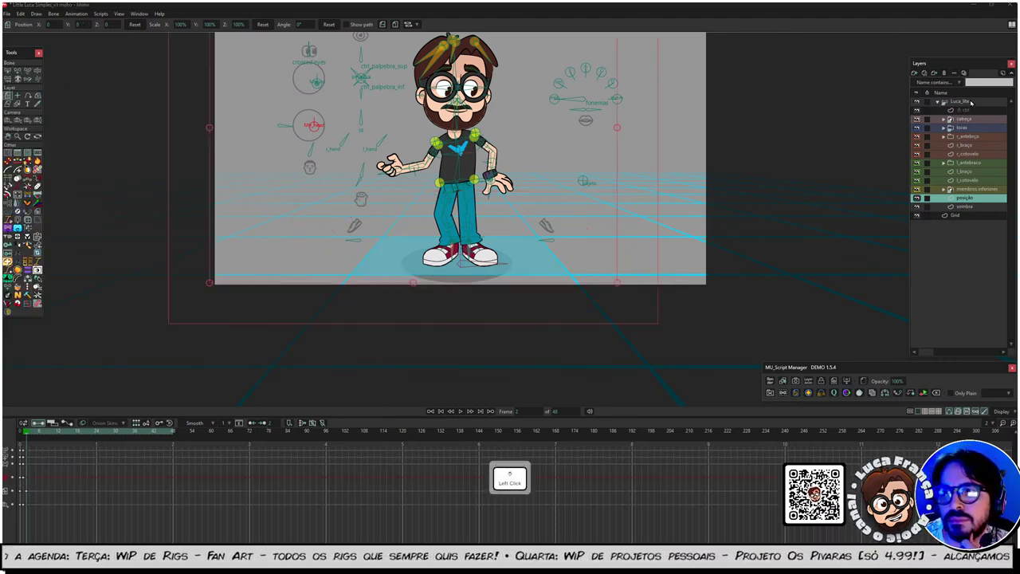
{"action": "left_click", "coordinate": [13, 94]}
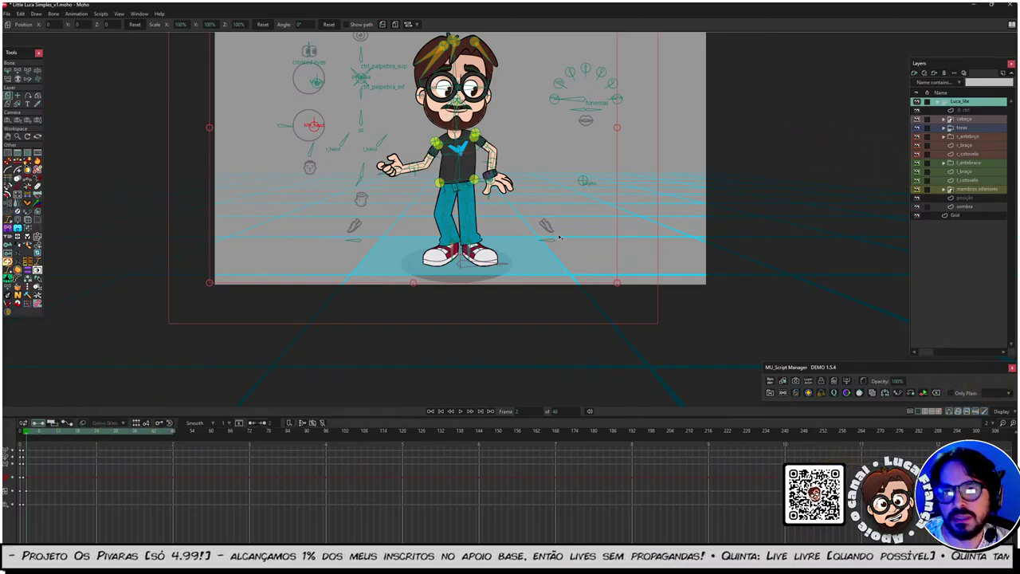
{"action": "mouse_move", "coordinate": [545, 231]}
{"action": "left_mouse_down"}
{"action": "mouse_move", "coordinate": [507, 231]}
{"action": "mouse_move", "coordinate": [540, 244]}
{"action": "left_mouse_up"}
{"action": "key", "text": "ctrl+z"}
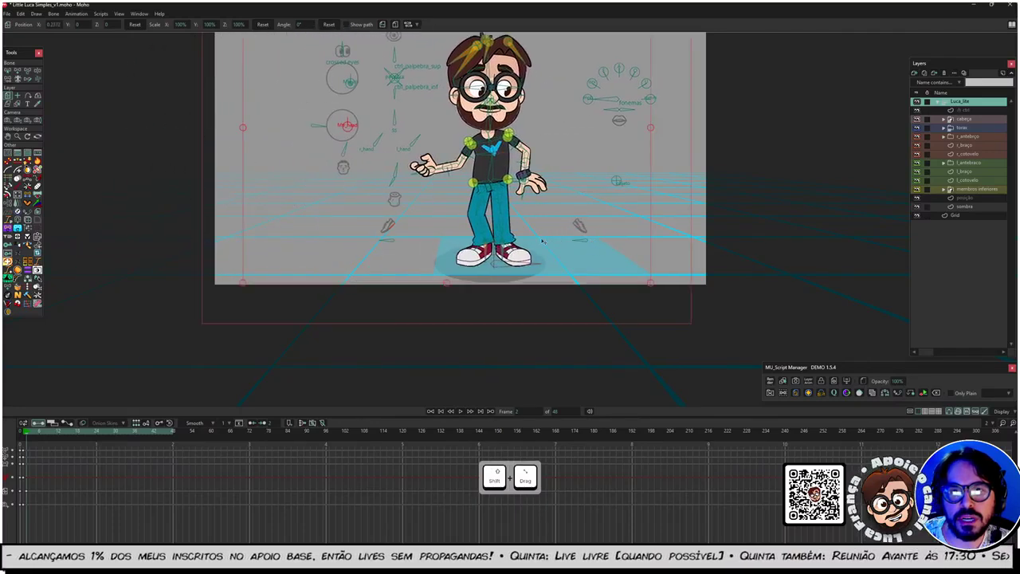
{"action": "key", "text": "ctrl+z"}
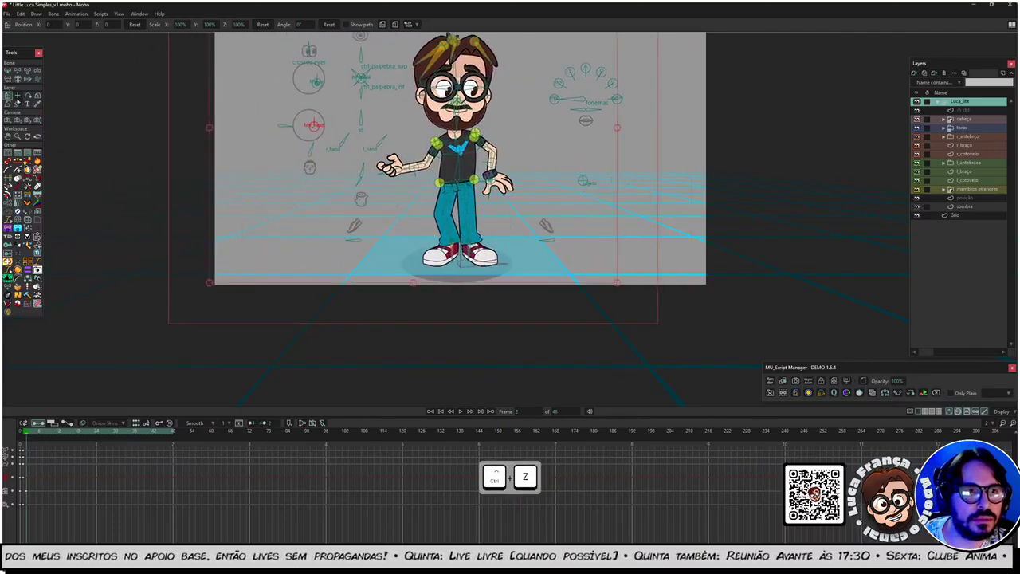
{"action": "left_click", "coordinate": [8, 95]}
{"action": "left_click_drag", "start_coordinate": [112, 71], "coordinate": [140, 31]}
{"action": "key", "text": "ctrl+z"}
{"action": "key", "text": "ctrl+z"}
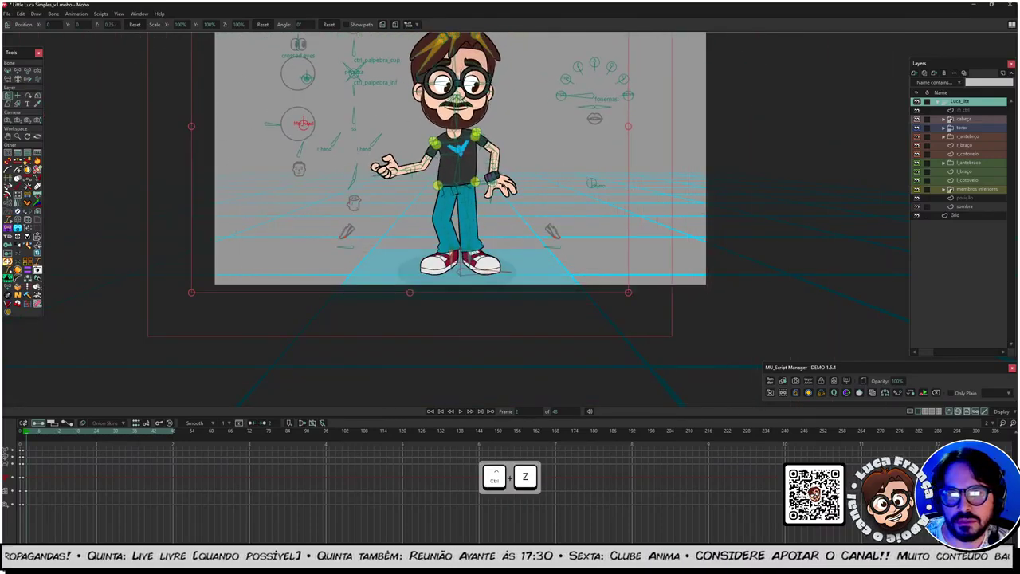
Step: Return to frame 0 and delete the leftover keyframe at frame 2 from the Luca_lite rig's timeline
{"action": "left_click", "coordinate": [33, 432]}
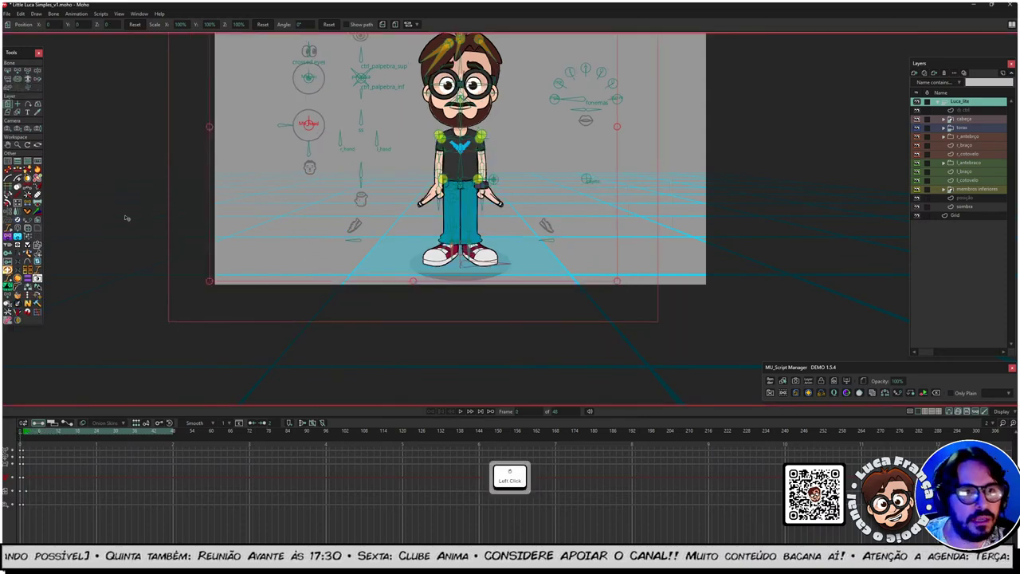
{"action": "left_click", "coordinate": [40, 489]}
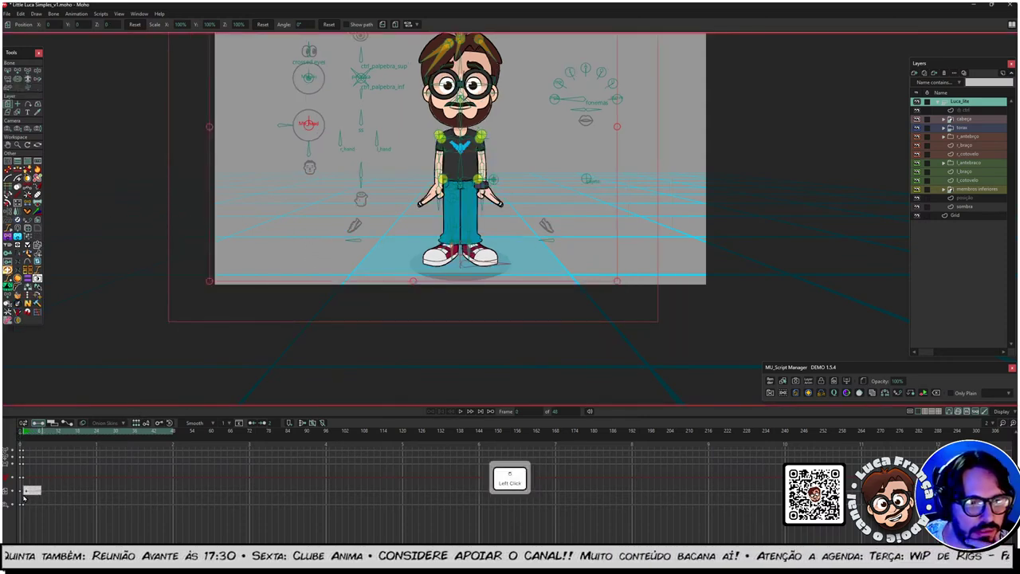
{"action": "key", "text": "Delete"}
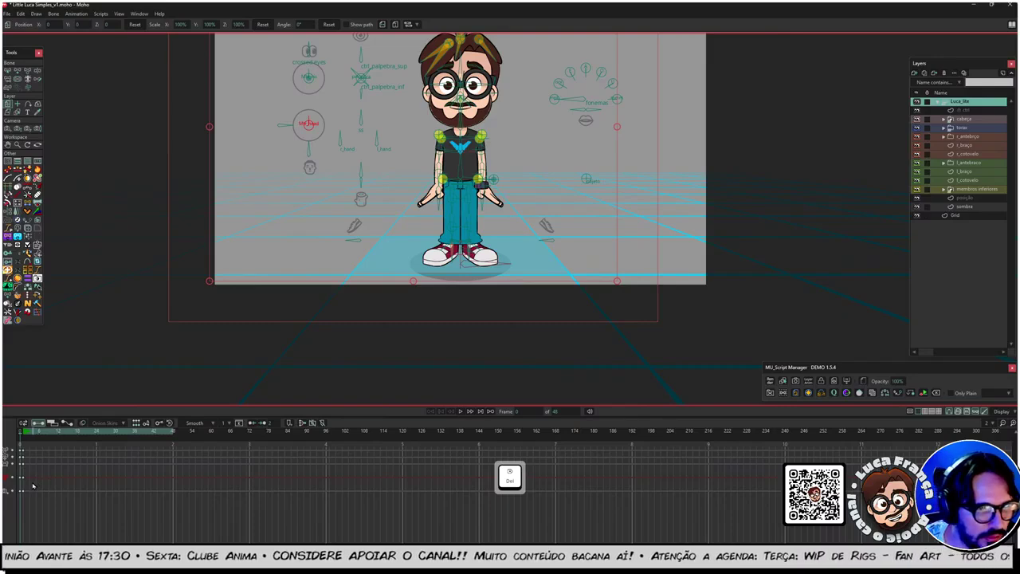
{"action": "left_click", "coordinate": [24, 478]}
{"action": "left_click", "coordinate": [24, 483]}
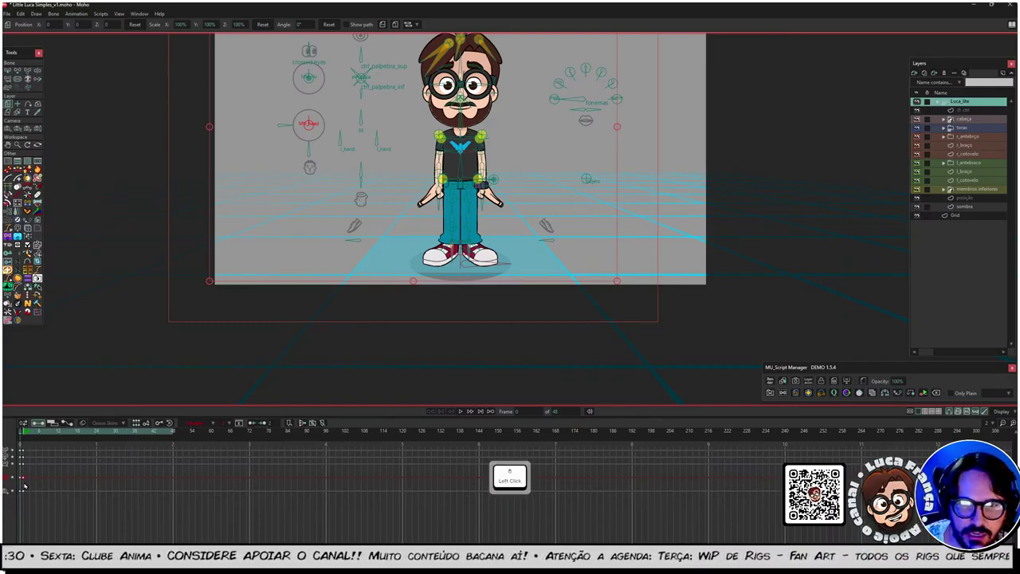
Step: Delete the posição layer's keyframe at frame 2 and set its Y position to -0.37 at frame 0
{"action": "left_click", "coordinate": [966, 198]}
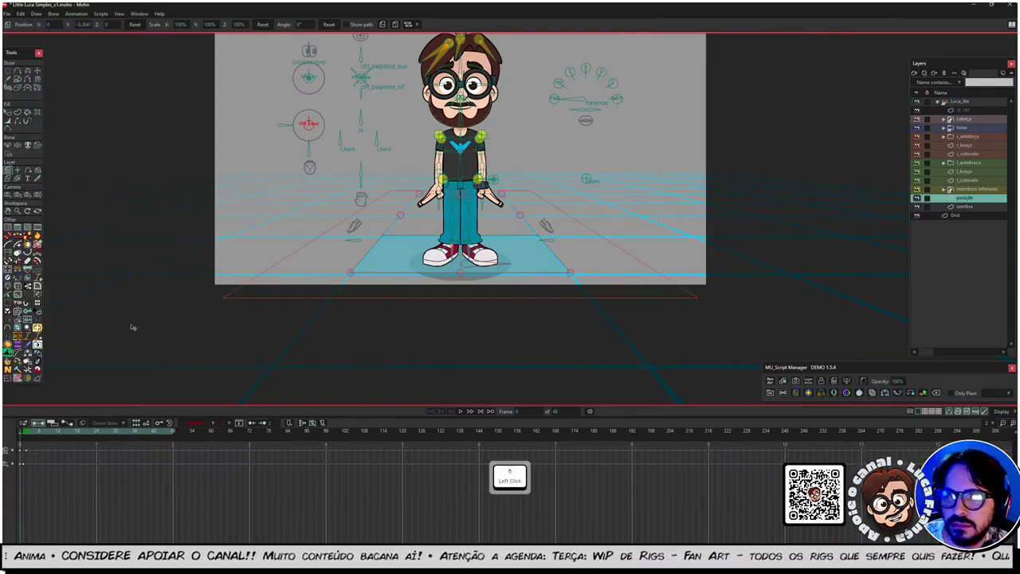
{"action": "left_click", "coordinate": [30, 452]}
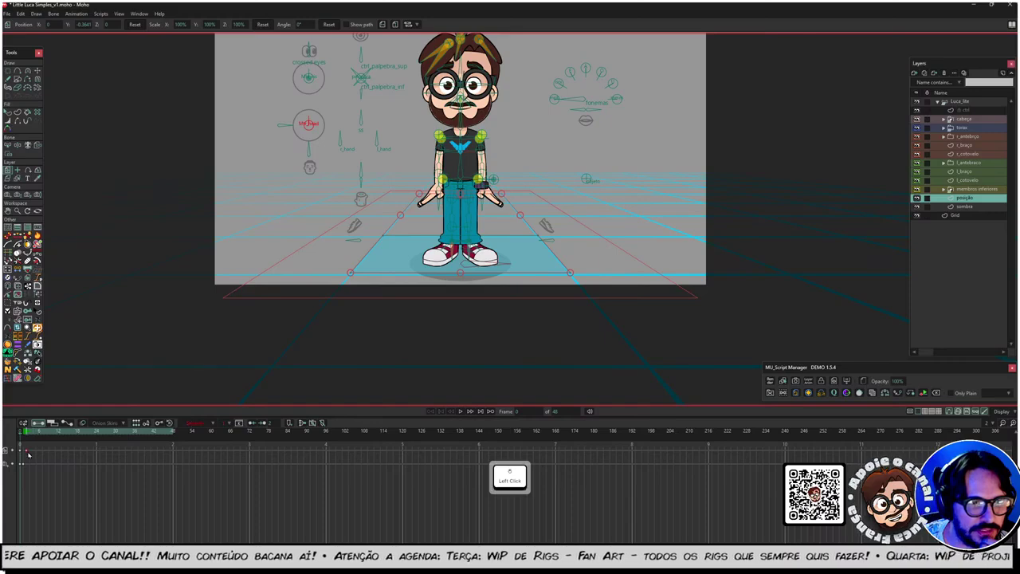
{"action": "key", "text": "Delete"}
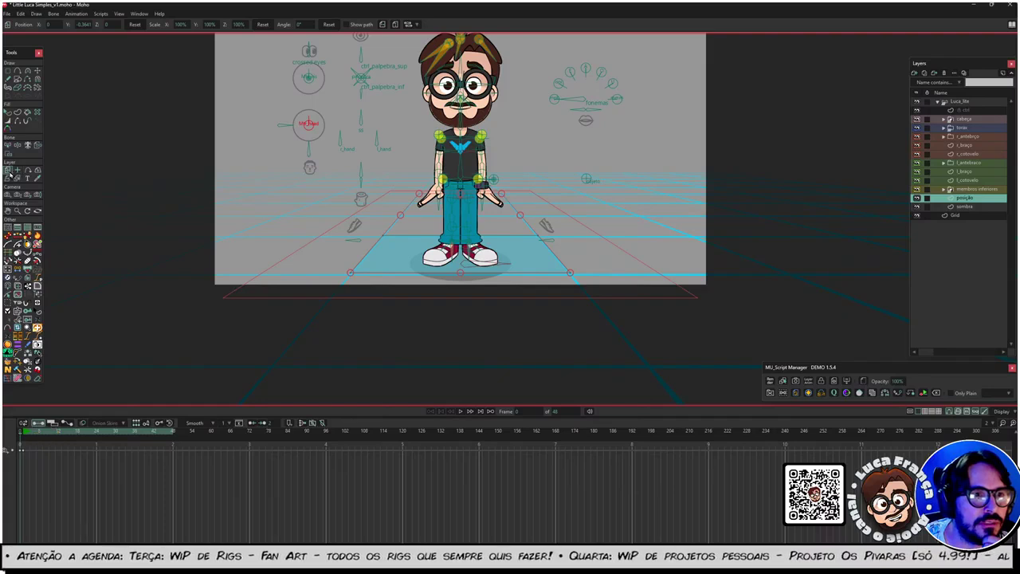
{"action": "left_click", "coordinate": [83, 24]}
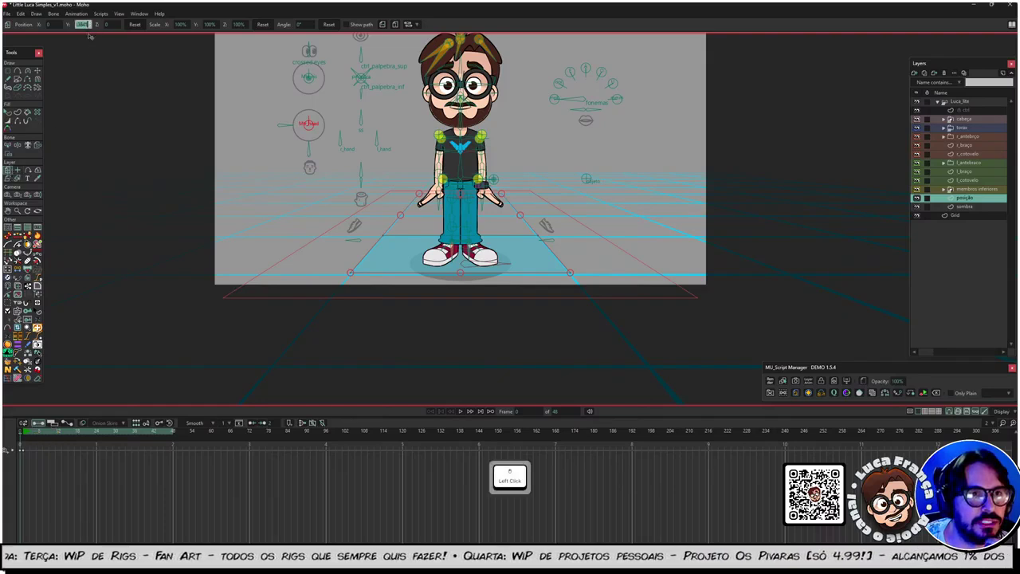
{"action": "type", "text": "0.11"}
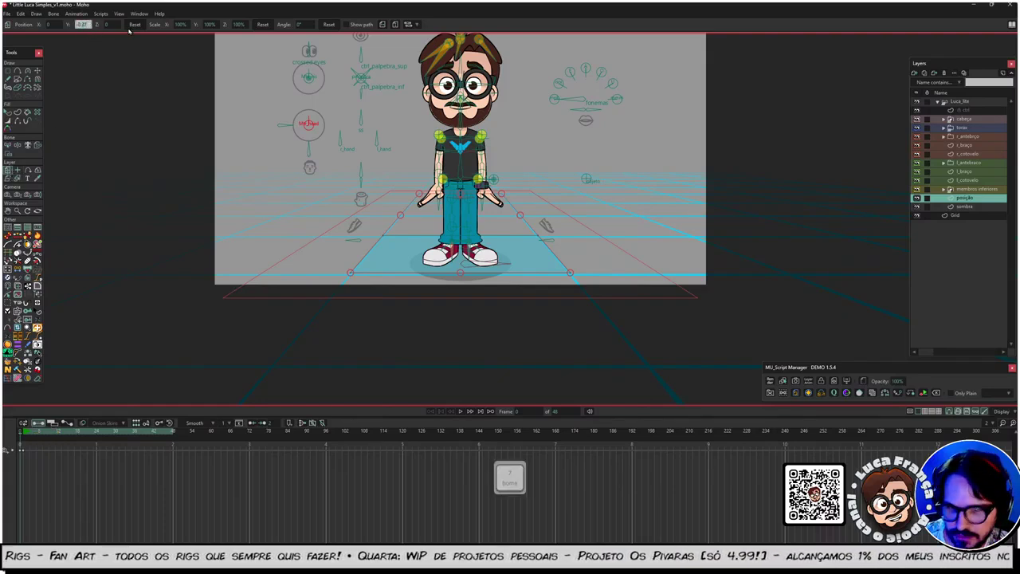
{"action": "key", "text": "Return"}
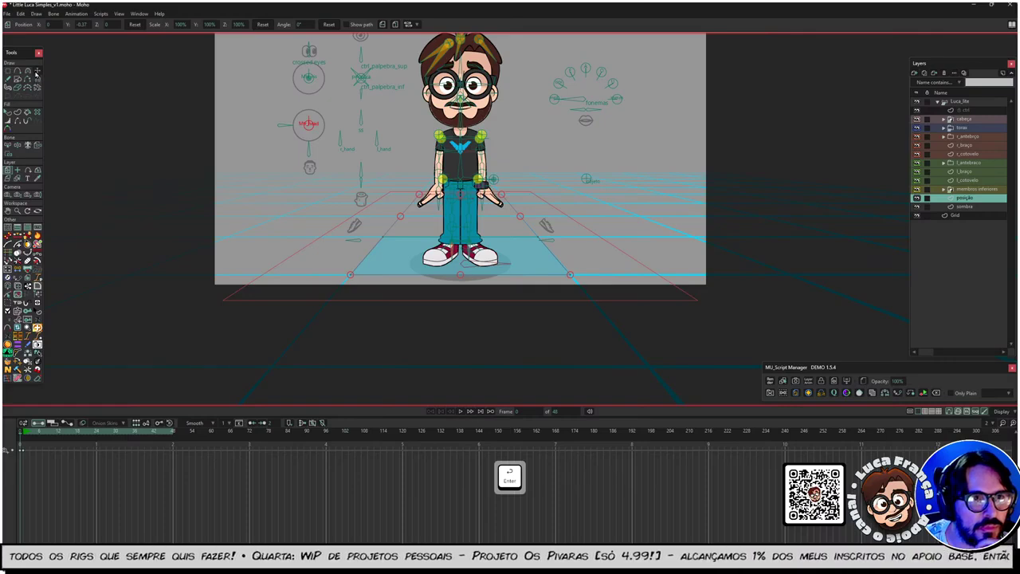
Step: Collapse the Luca_lite rig and test moving it over the floor grid with Transform Layer, undoing each move
{"action": "left_click", "coordinate": [939, 101]}
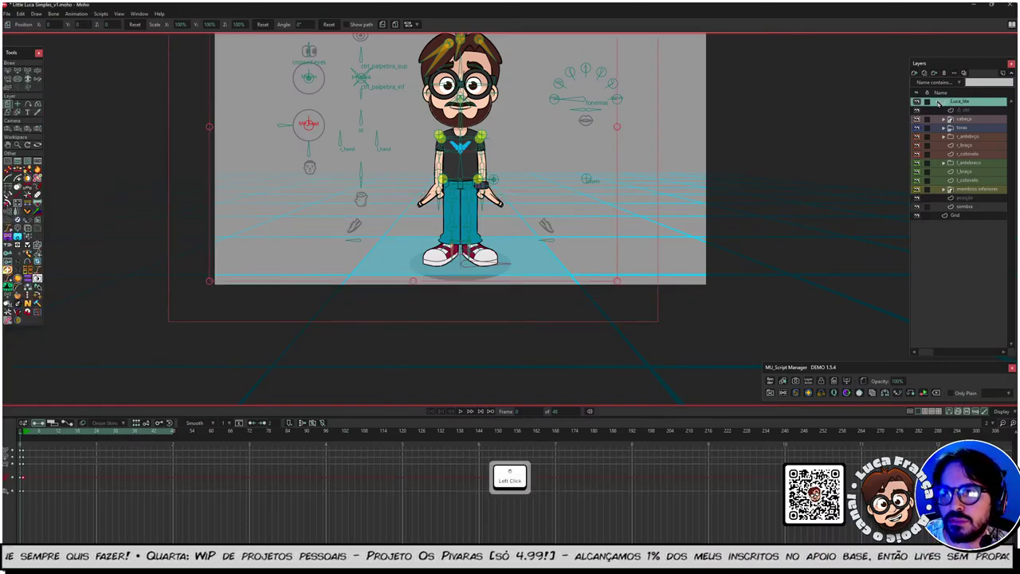
{"action": "left_click", "coordinate": [937, 102]}
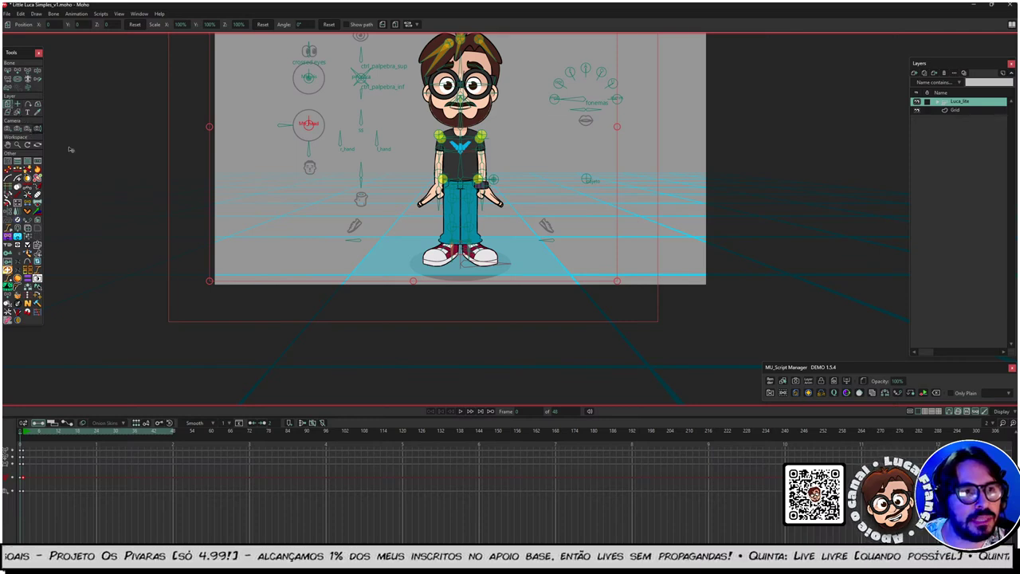
{"action": "left_click_drag", "start_coordinate": [527, 260], "coordinate": [499, 241]}
{"action": "key", "text": "ctrl+z"}
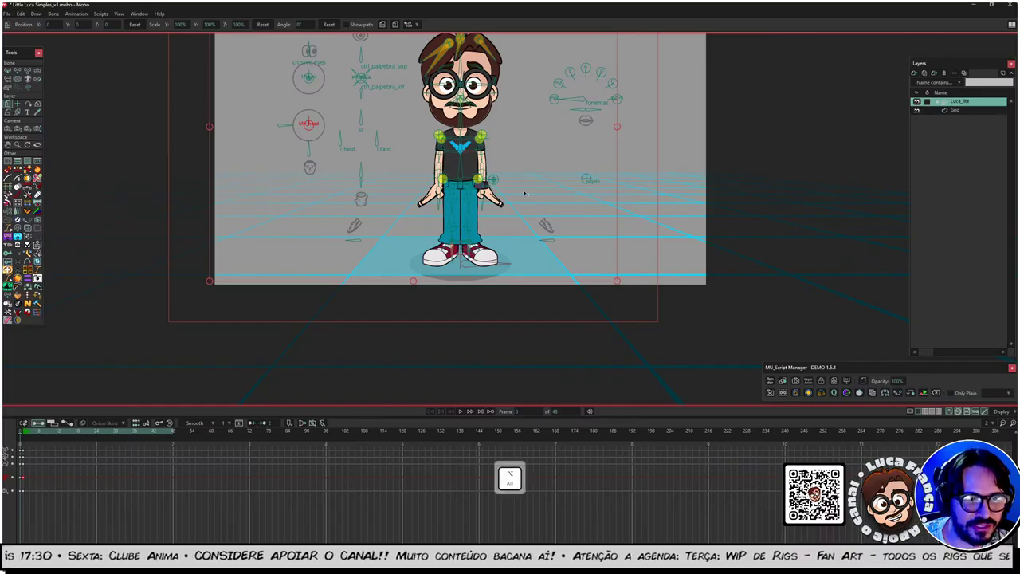
{"action": "key", "text": "alt+Tab"}
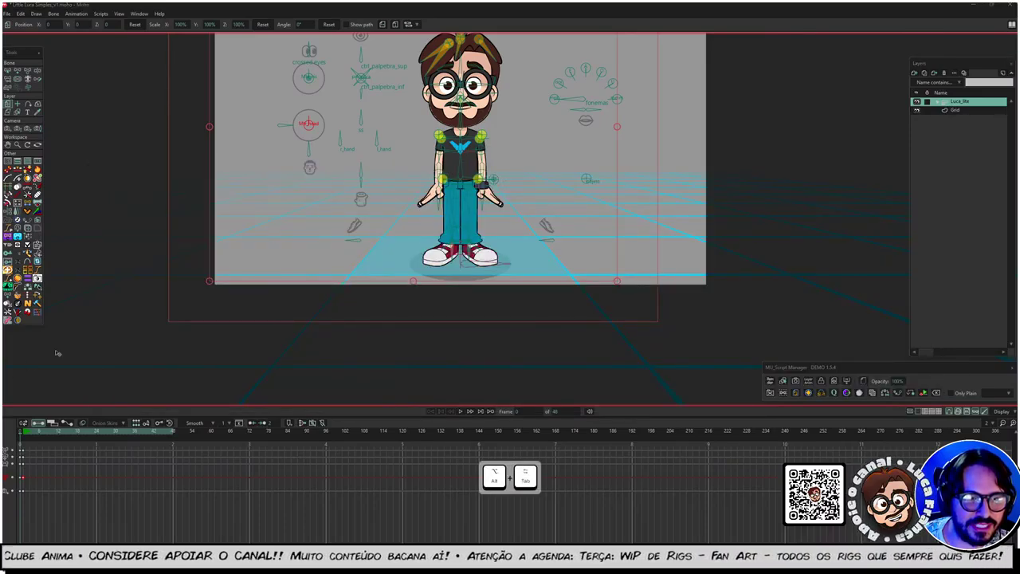
{"action": "key", "text": "alt+Tab"}
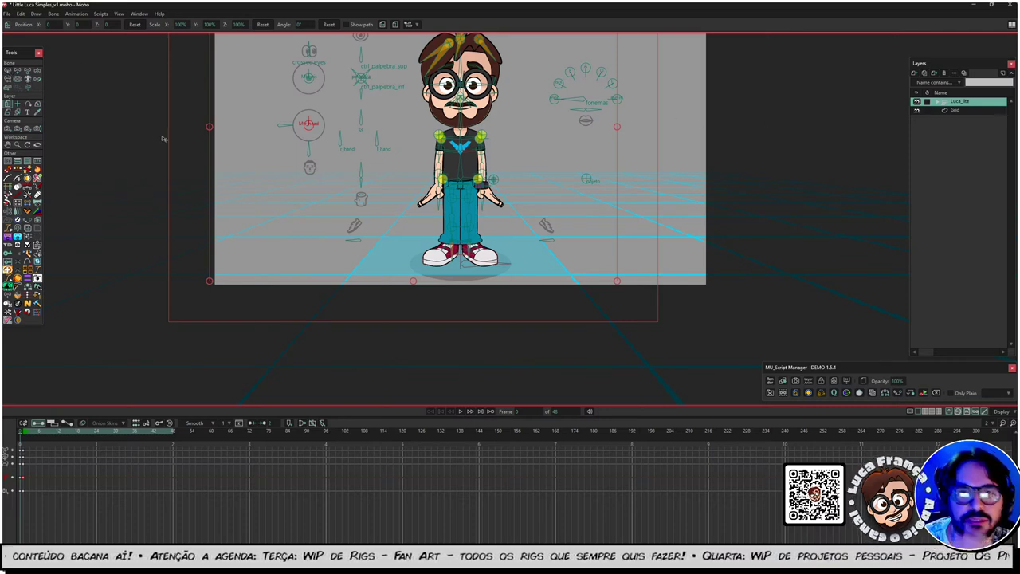
{"action": "left_click", "coordinate": [8, 105]}
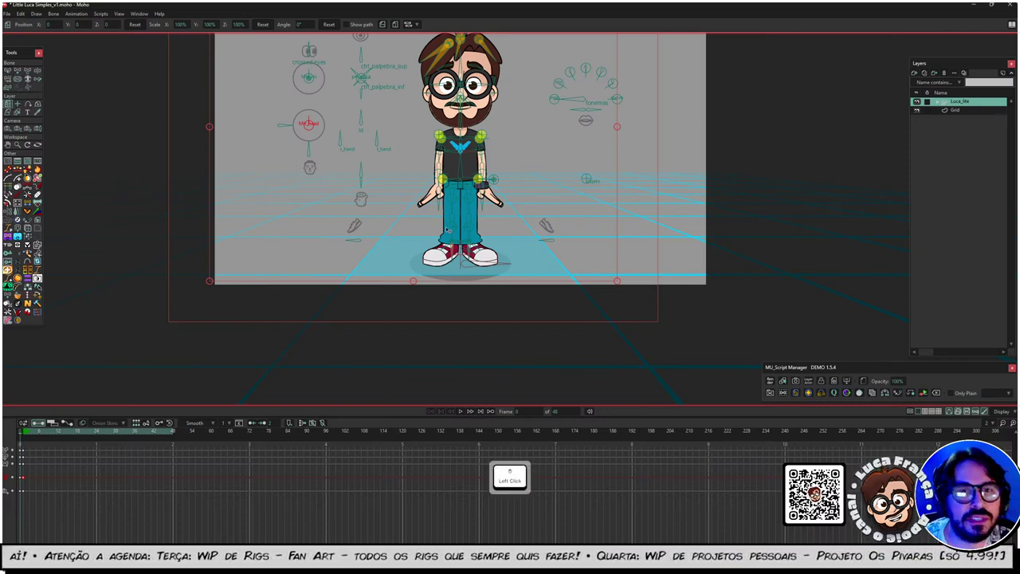
{"action": "left_click_drag", "start_coordinate": [509, 257], "coordinate": [470, 231]}
{"action": "key", "text": "ctrl+z"}
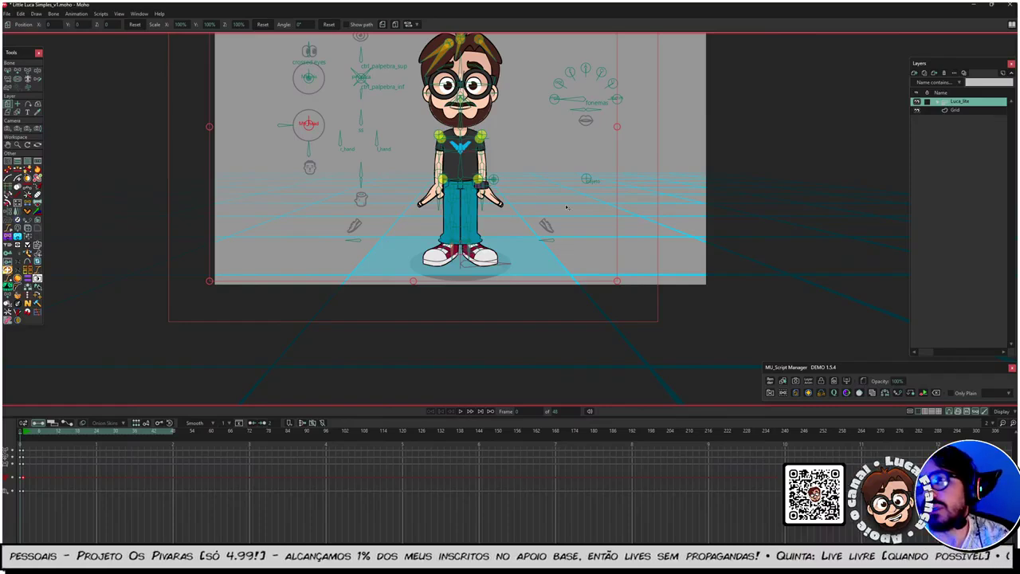
Step: Select the posição square's points inside the Luca_lite rig with Transform Points and set their Y position to 0
{"action": "left_click", "coordinate": [939, 102]}
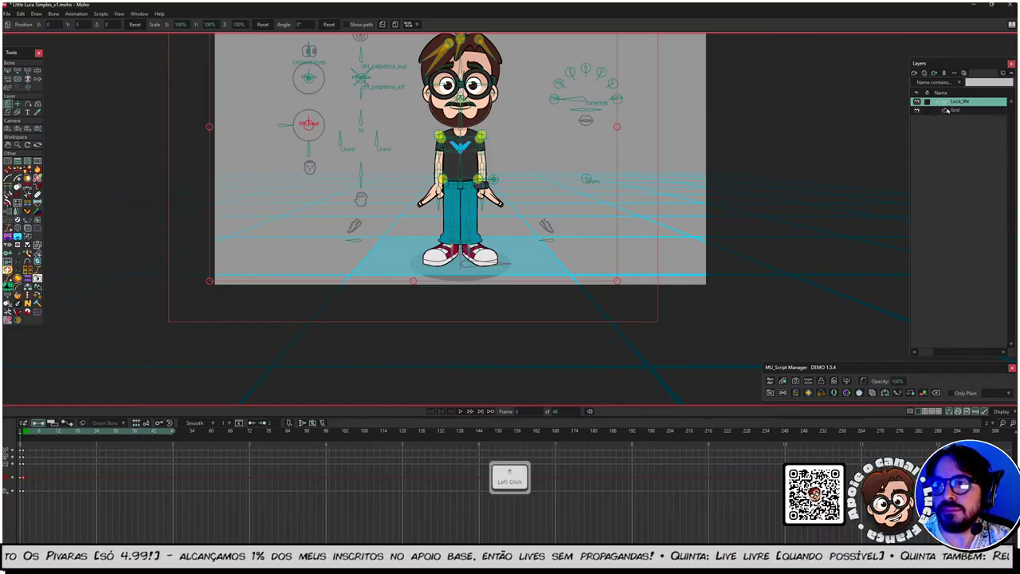
{"action": "left_click", "coordinate": [966, 206]}
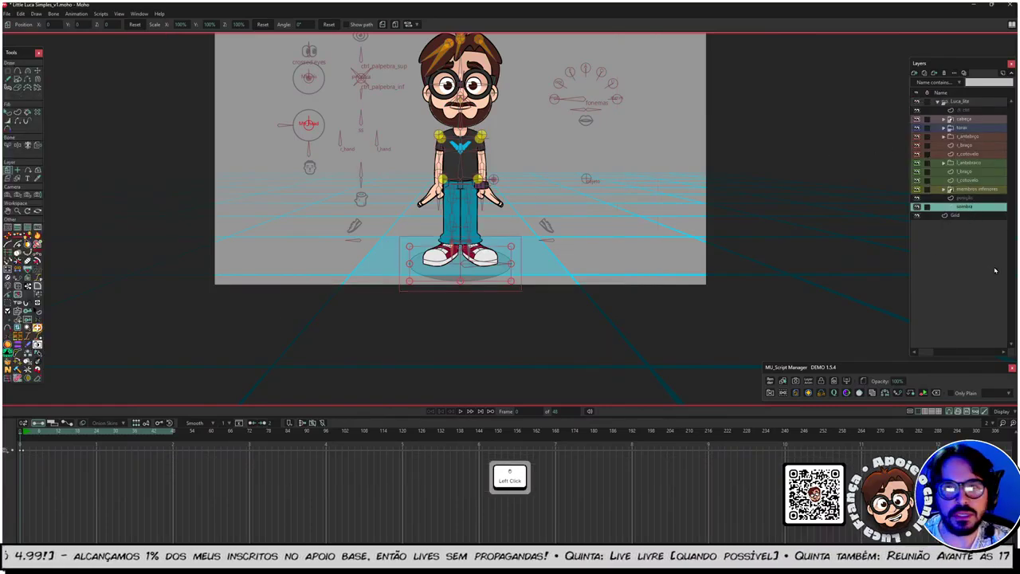
{"action": "left_click", "coordinate": [965, 198]}
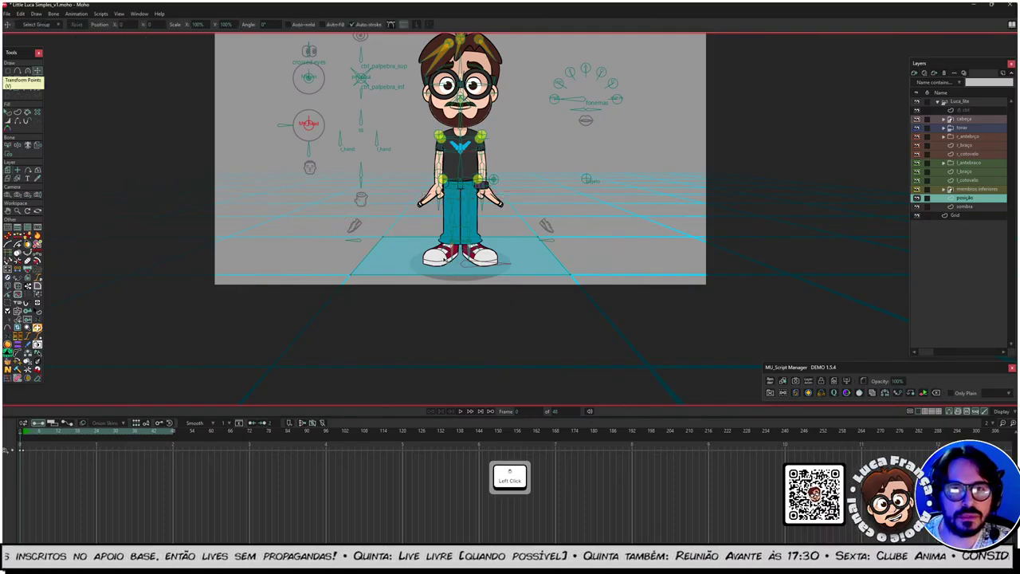
{"action": "left_click", "coordinate": [414, 253]}
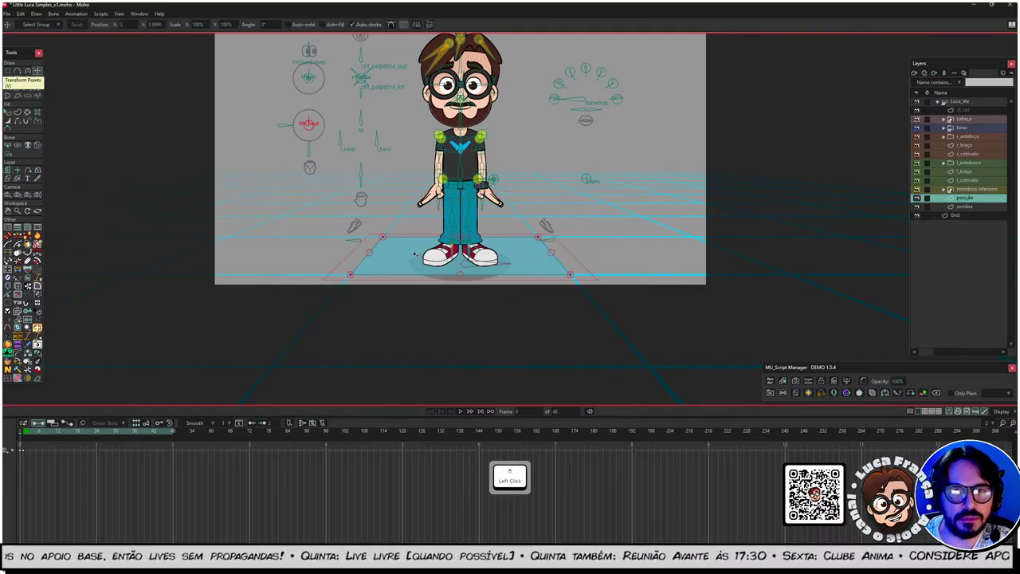
{"action": "left_click", "coordinate": [154, 24]}
{"action": "key", "text": "Return"}
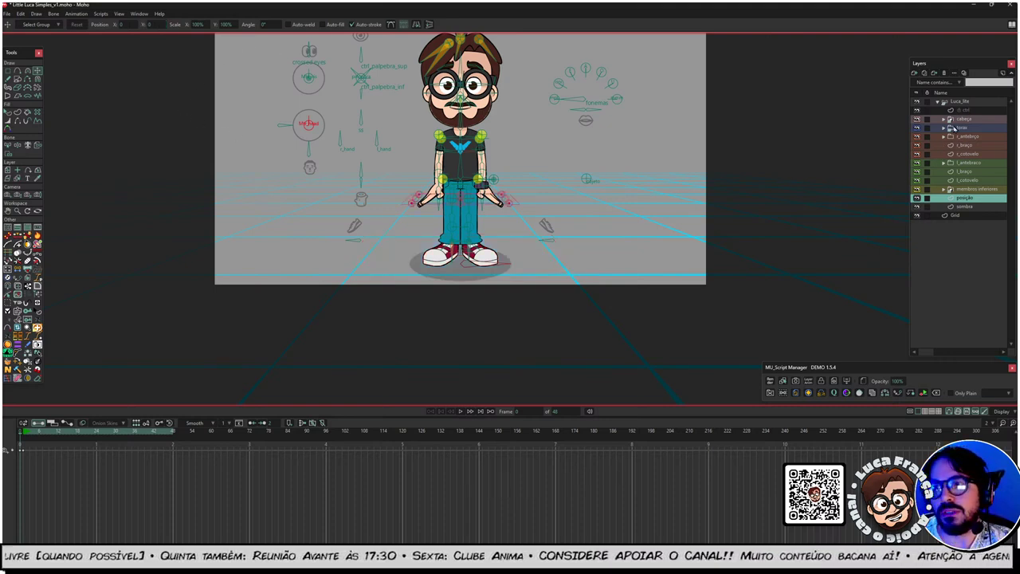
Step: Collapse the Luca_lite rig again, try moving it with Transform Layer at frame 0, and undo the moves
{"action": "left_click", "coordinate": [974, 102]}
{"action": "left_click", "coordinate": [938, 102]}
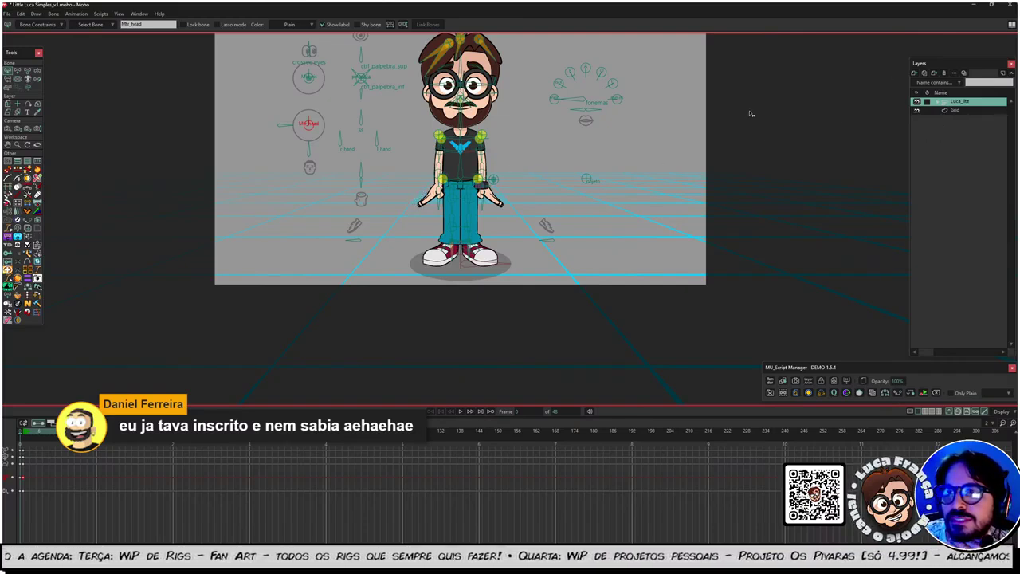
{"action": "left_click", "coordinate": [8, 106]}
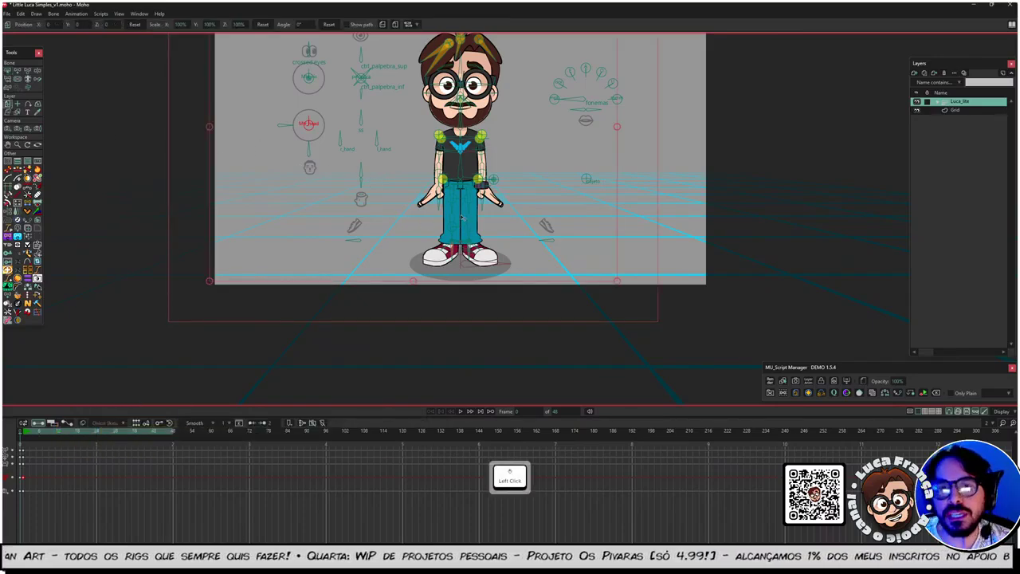
{"action": "left_click_drag", "start_coordinate": [463, 217], "coordinate": [438, 202]}
{"action": "key", "text": "ctrl+z"}
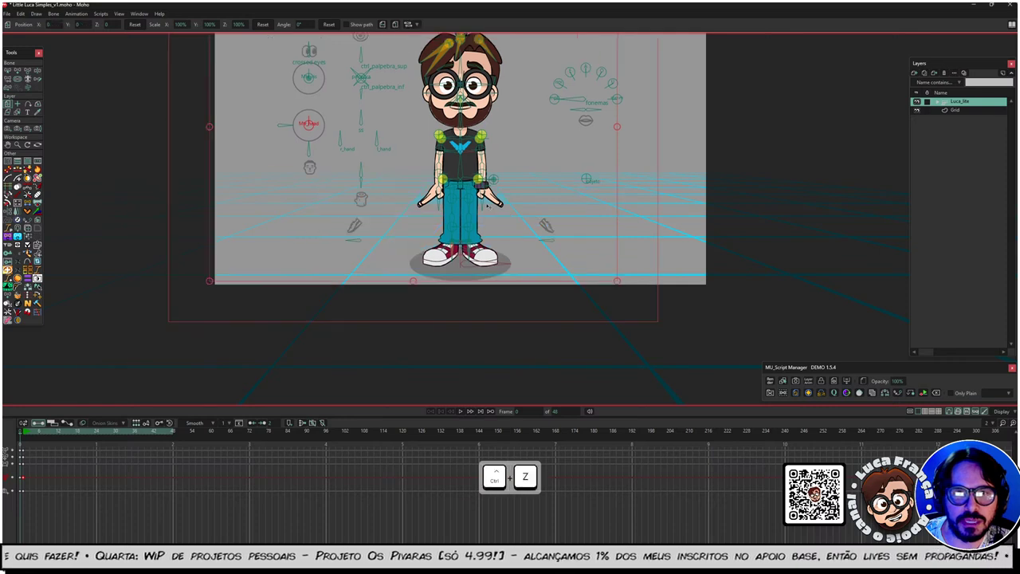
{"action": "key", "text": "ctrl+z"}
{"action": "key", "text": "ctrl+z"}
{"action": "key", "text": "ctrl+z"}
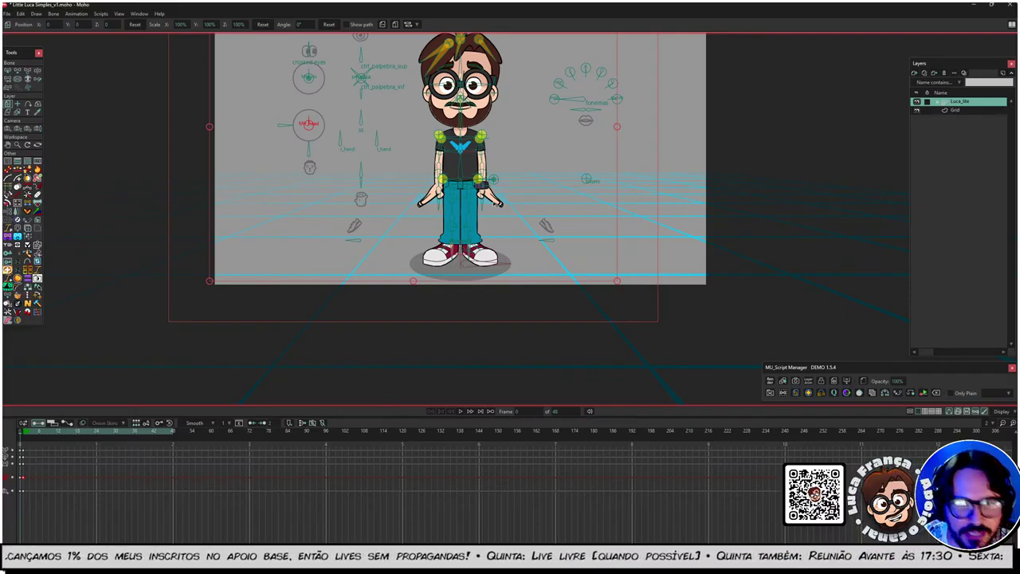
Step: Expand the Luca_lite rig and select the posição layer
{"action": "left_click_drag", "start_coordinate": [470, 232], "coordinate": [475, 243]}
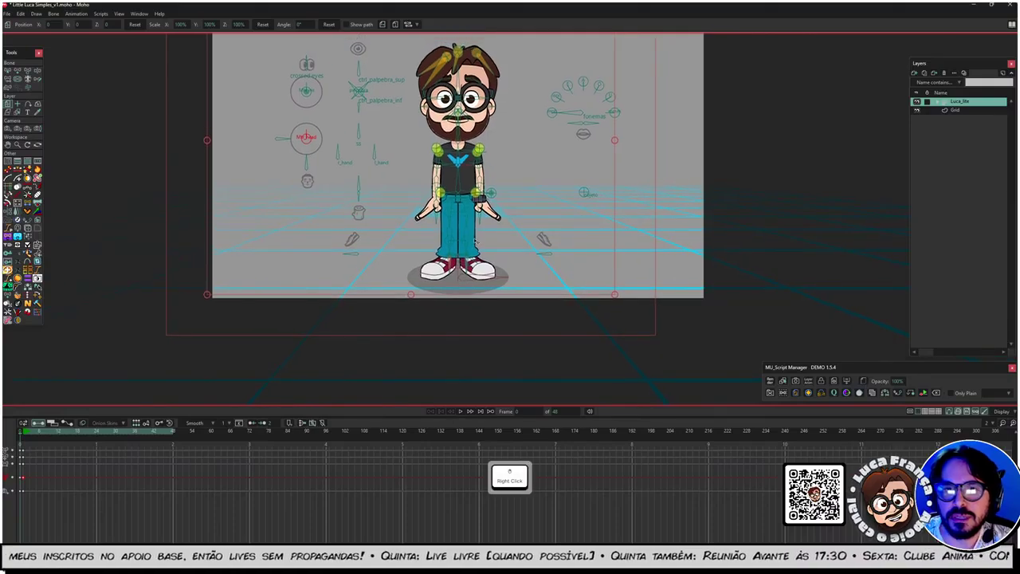
{"action": "left_click", "coordinate": [939, 102]}
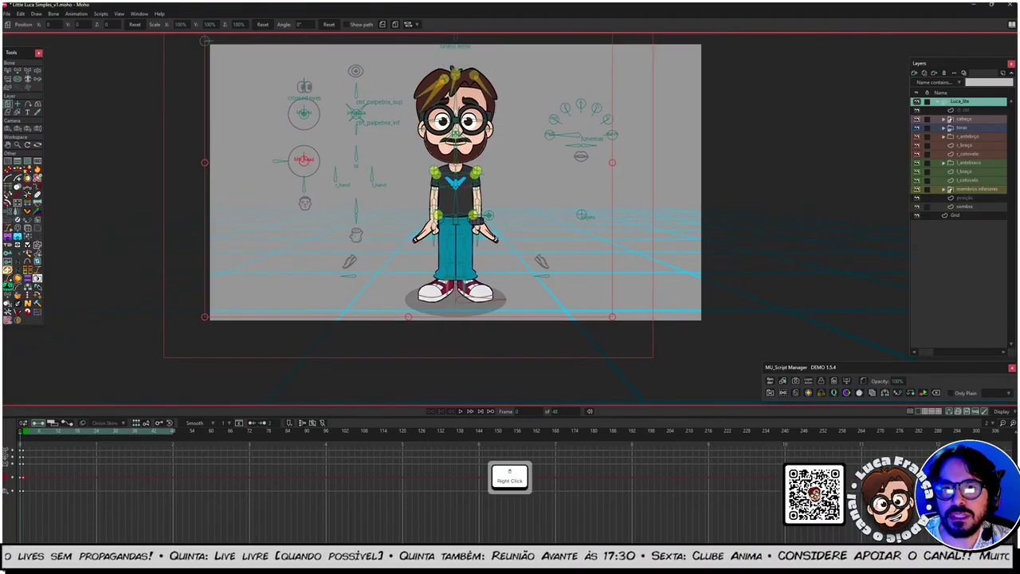
{"action": "scroll", "coordinate": [451, 246], "scroll_direction": "up", "scroll_amount": 2}
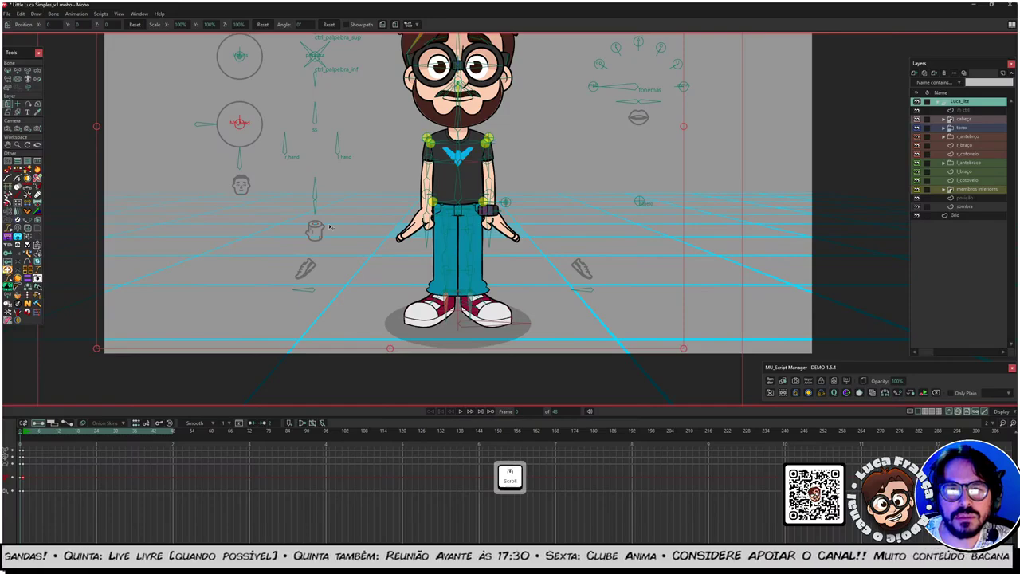
{"action": "key", "text": "alt"}
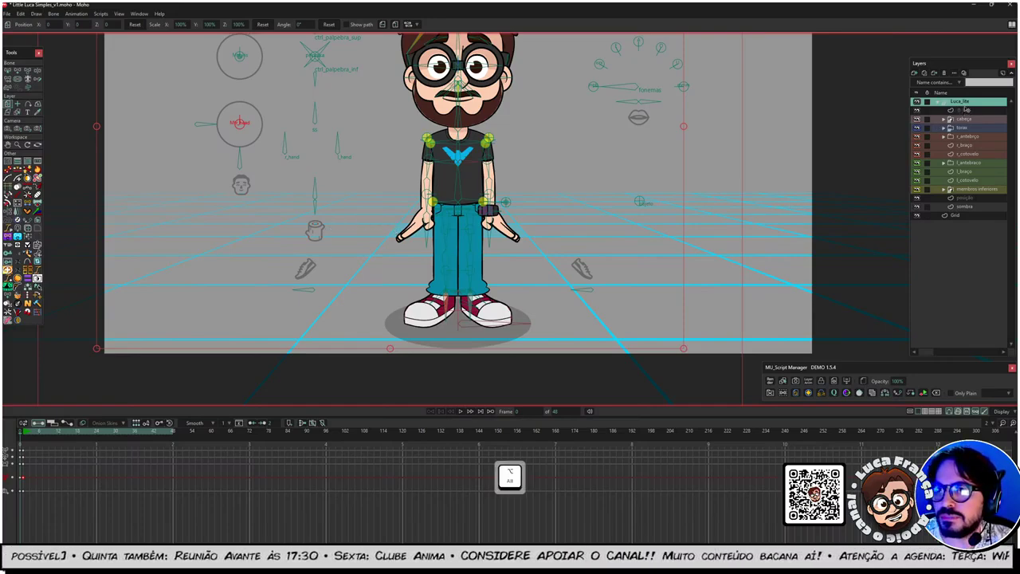
{"action": "scroll", "coordinate": [488, 212], "scroll_direction": "down", "scroll_amount": 1}
{"action": "scroll", "coordinate": [455, 234], "scroll_direction": "up", "scroll_amount": 4}
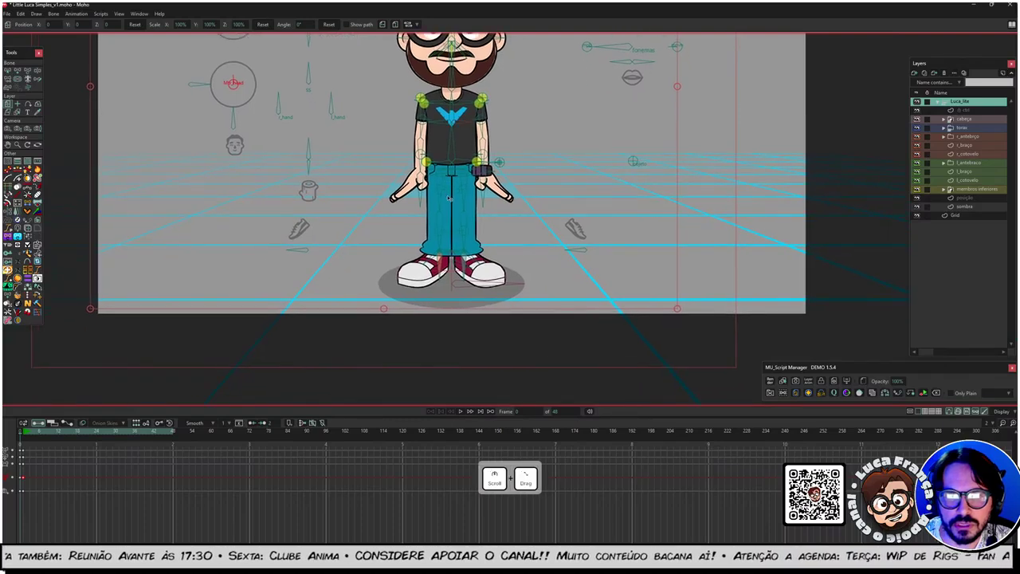
{"action": "scroll", "coordinate": [459, 272], "scroll_direction": "down", "scroll_amount": 4}
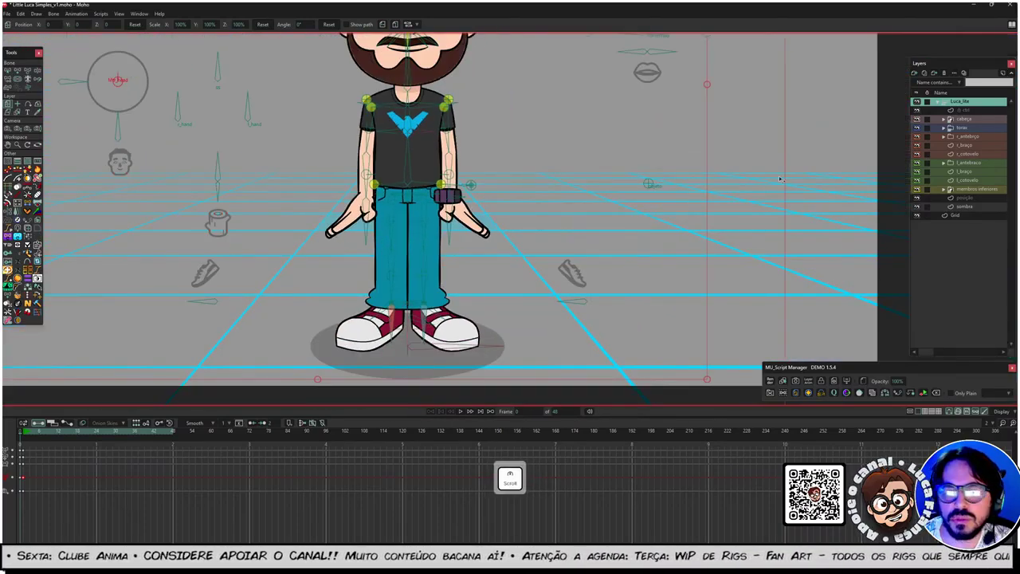
{"action": "left_click", "coordinate": [964, 198]}
{"action": "left_click_drag", "start_coordinate": [859, 220], "coordinate": [874, 202]}
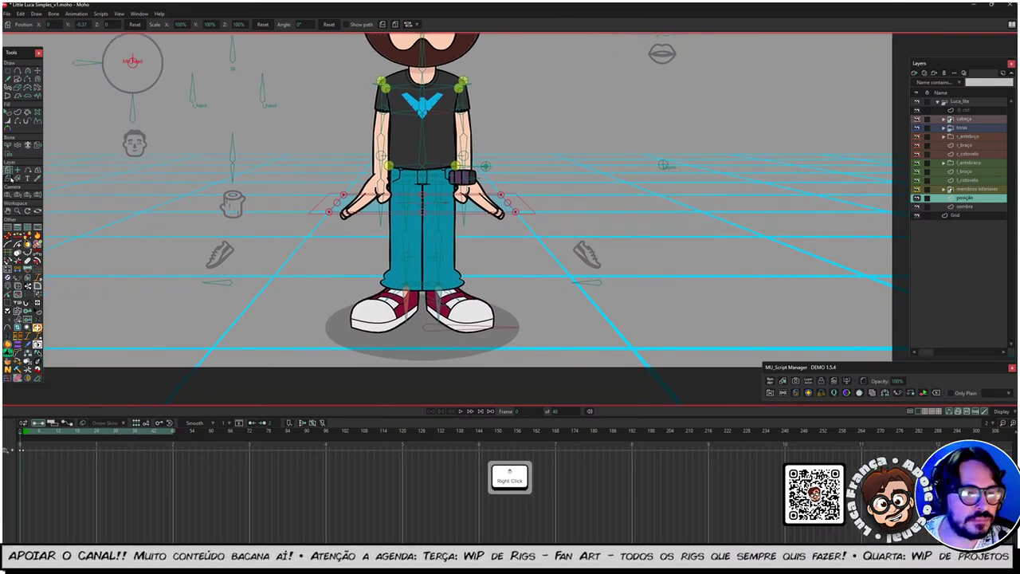
Step: Try an X position of 0.5 for the posição layer and undo the change
{"action": "left_click", "coordinate": [84, 43]}
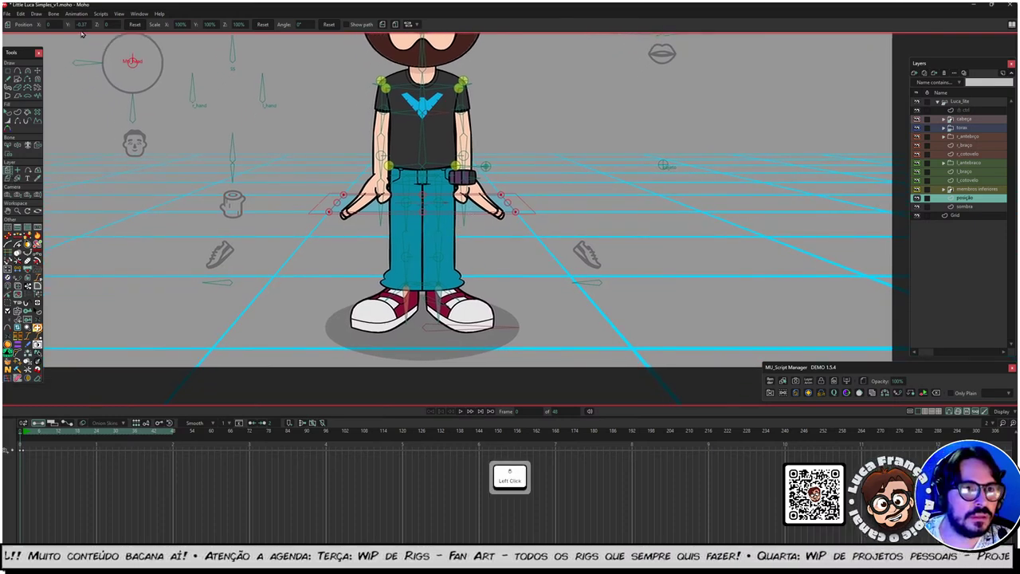
{"action": "left_click", "coordinate": [56, 24]}
{"action": "type", "text": "0.5"}
{"action": "key", "text": "Return"}
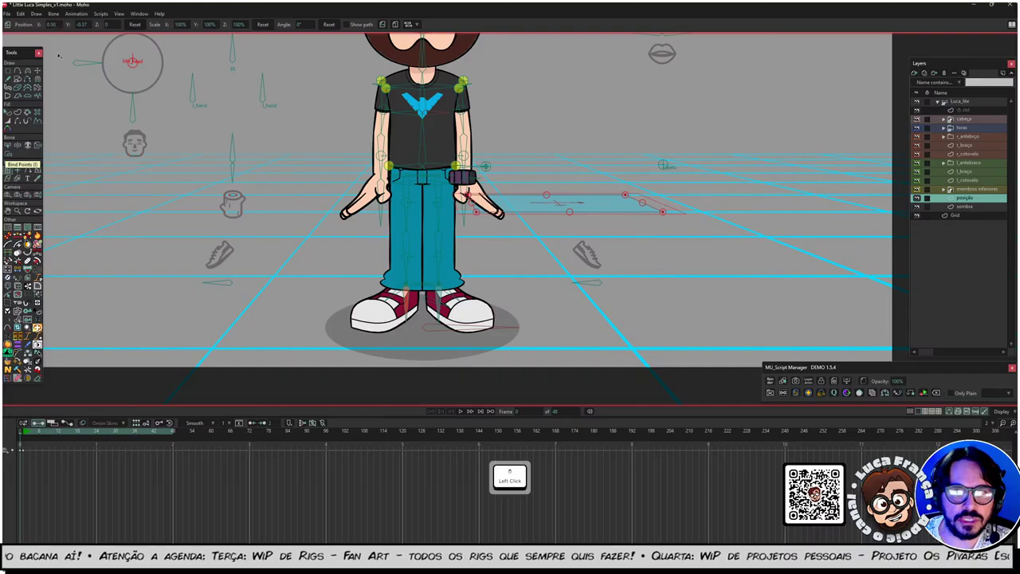
{"action": "key", "text": "ctrl+z"}
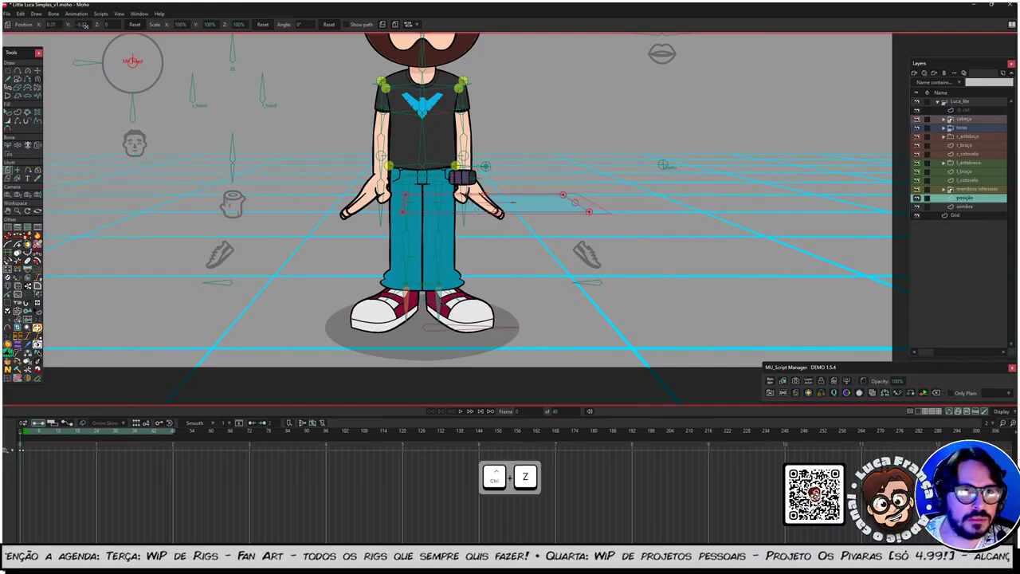
{"action": "key", "text": "ctrl+z"}
{"action": "key", "text": "ctrl+z"}
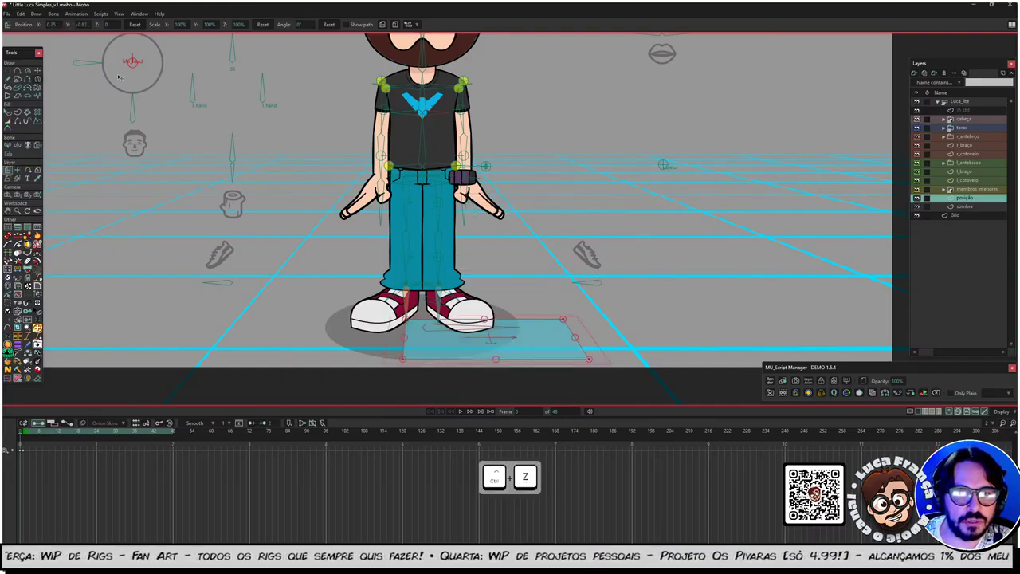
Step: Set the posição layer's X and Y positions to 0
{"action": "left_click", "coordinate": [52, 24]}
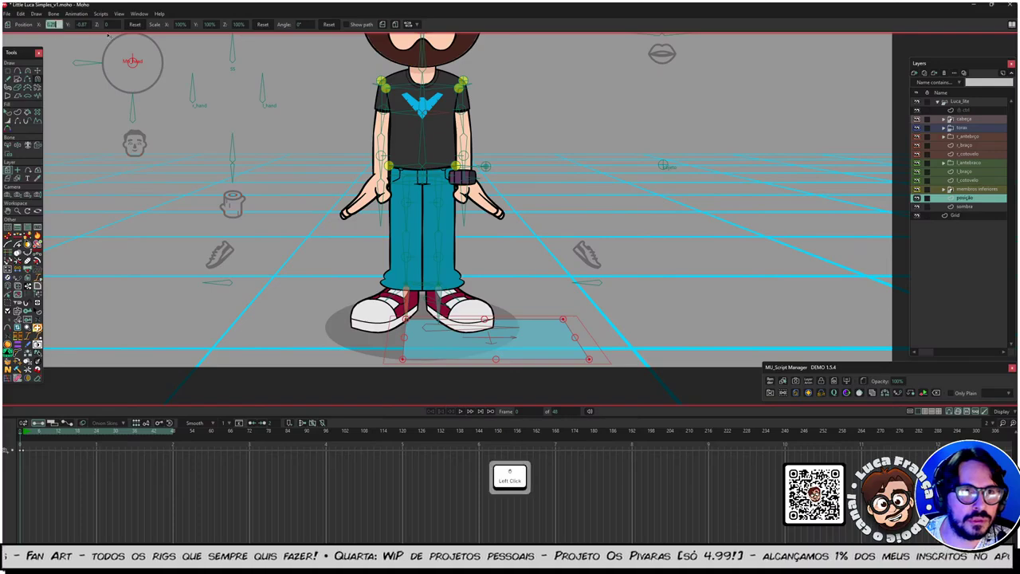
{"action": "type", "text": "0"}
{"action": "key", "text": "Return"}
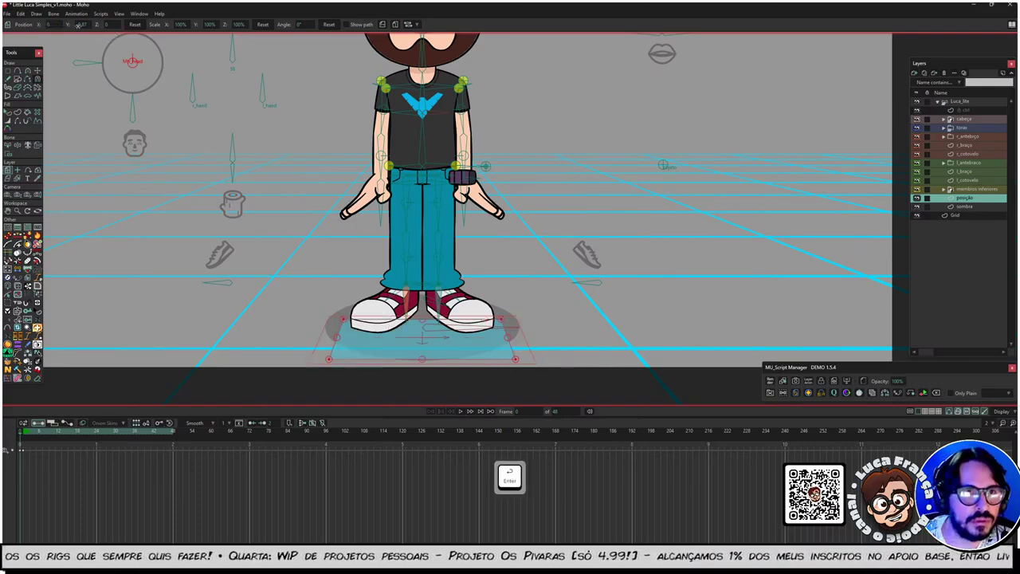
{"action": "left_click", "coordinate": [81, 24]}
{"action": "type", "text": "0"}
{"action": "key", "text": "Return"}
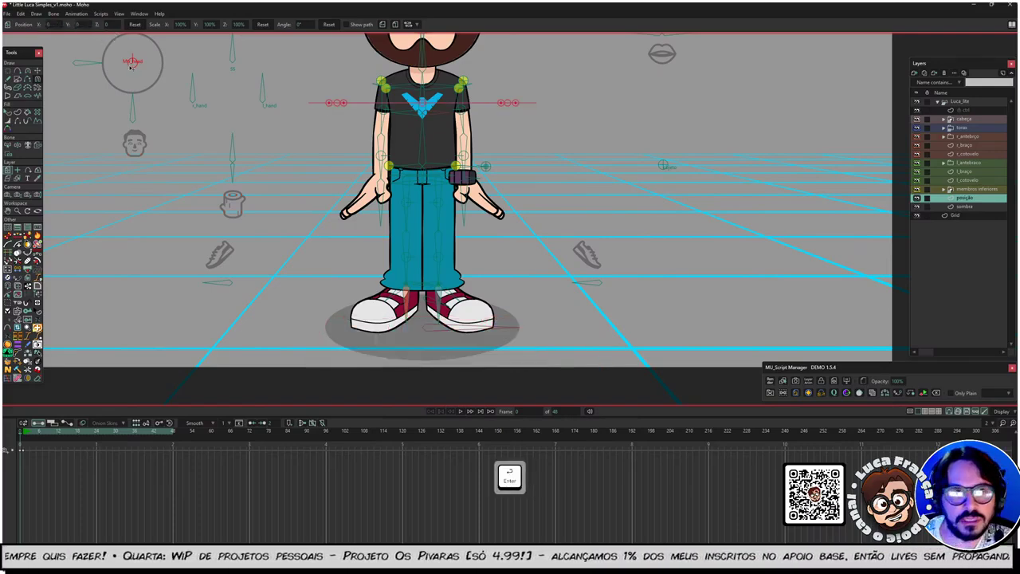
Step: Set the posição layer's Y position to -0.37
{"action": "left_click", "coordinate": [82, 24]}
{"action": "type", "text": "-"}
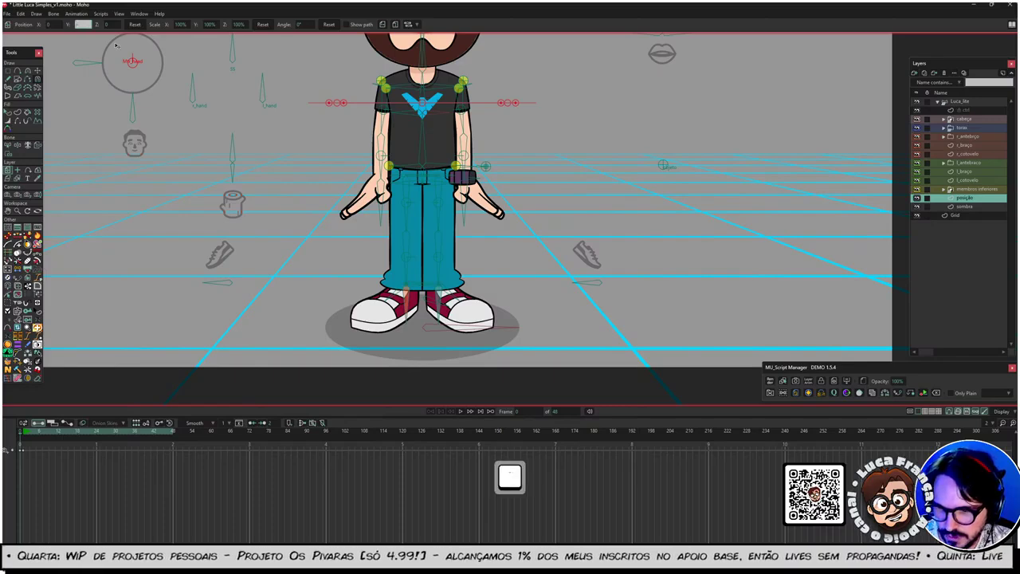
{"action": "type", "text": "3"}
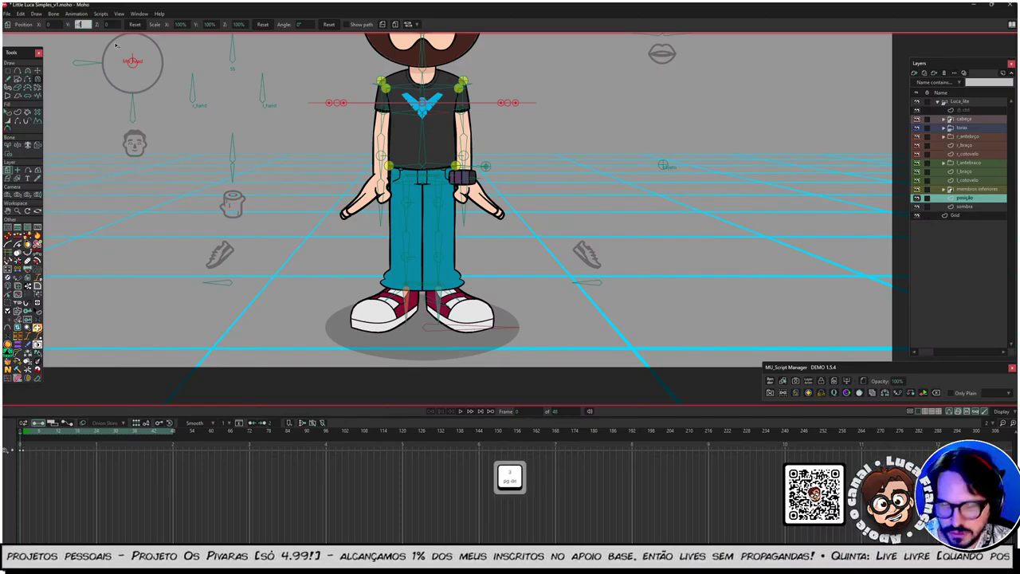
{"action": "type", "text": "."}
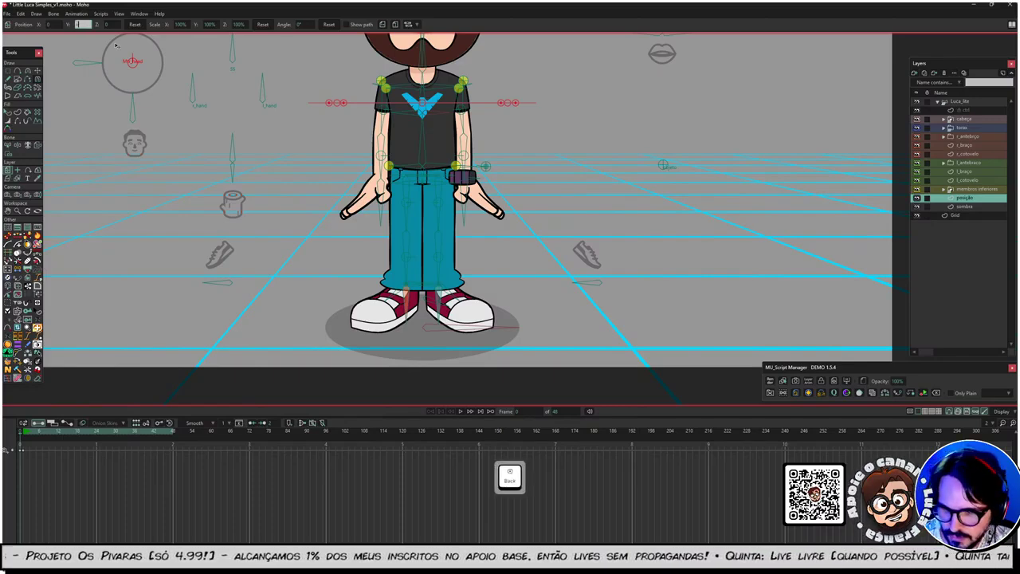
{"action": "type", "text": "7"}
{"action": "key", "text": "Return"}
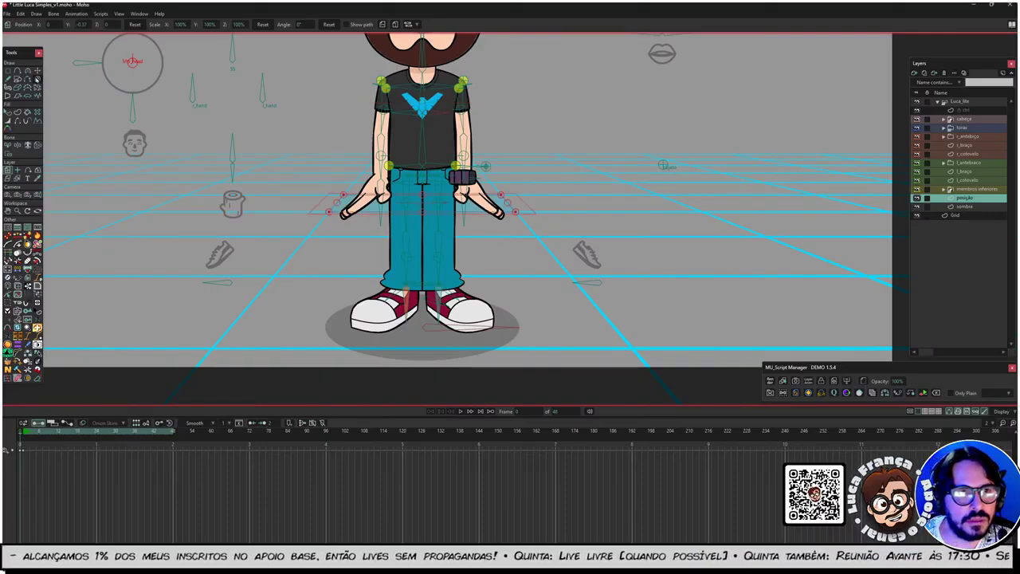
Step: Move the posição square's points under the character's feet with Transform Points, then test shifting the layer sideways and undo that shift
{"action": "left_click", "coordinate": [37, 71]}
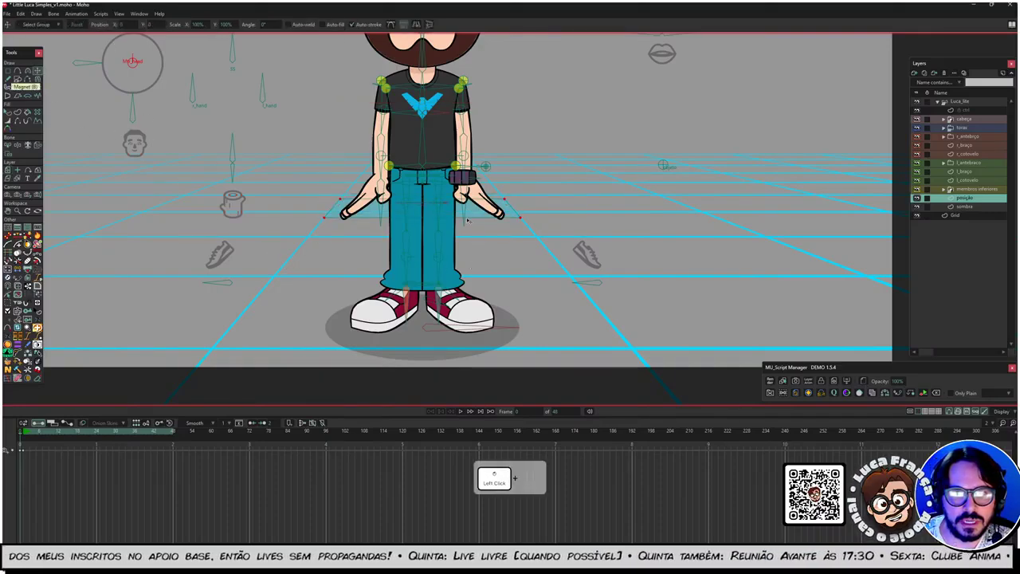
{"action": "mouse_move", "coordinate": [312, 233]}
{"action": "left_mouse_down", "text": "shift"}
{"action": "mouse_move", "coordinate": [470, 265]}
{"action": "mouse_move", "coordinate": [469, 327]}
{"action": "left_mouse_up", "text": "shift"}
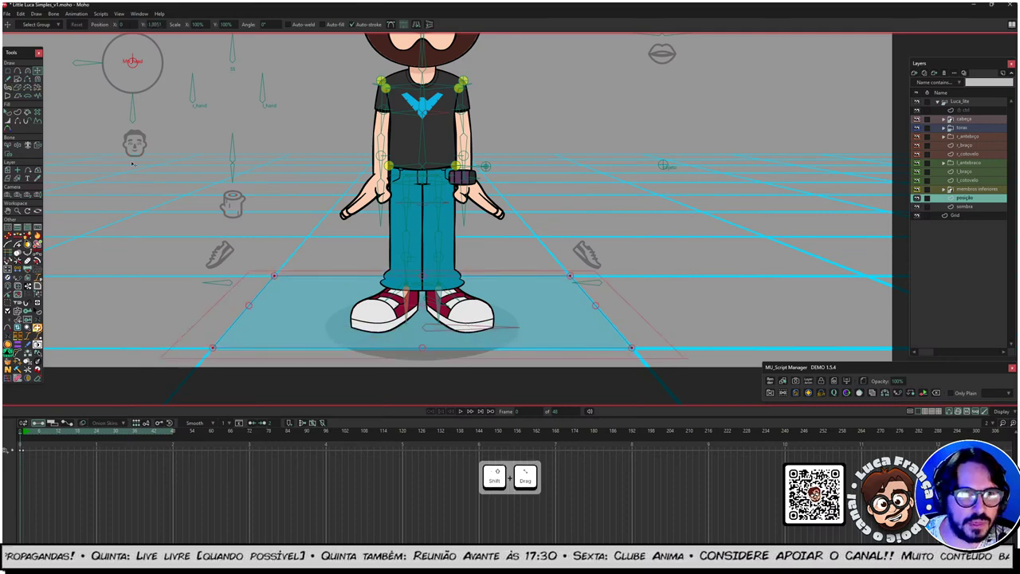
{"action": "key", "text": "m"}
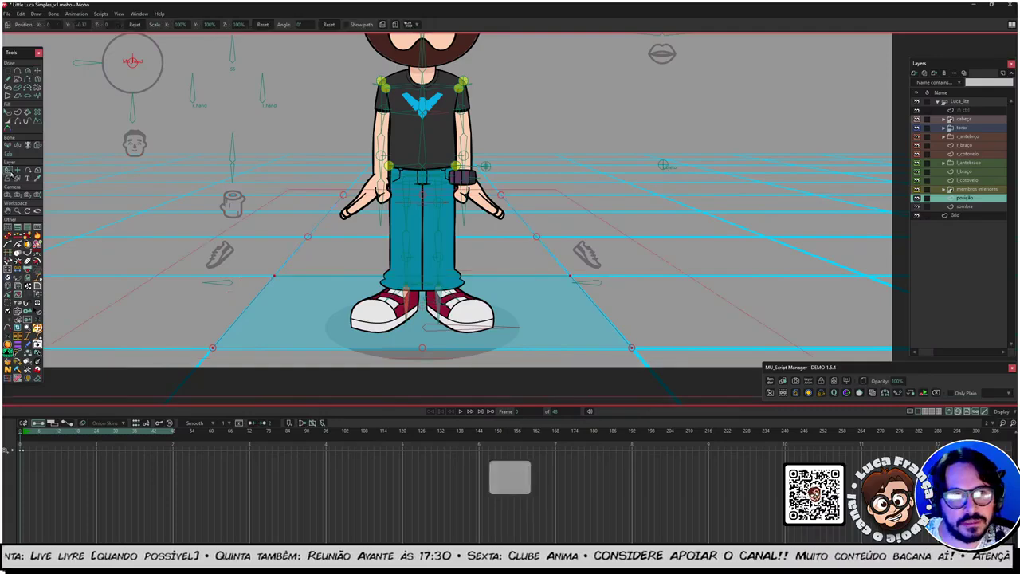
{"action": "left_click_drag", "start_coordinate": [370, 292], "coordinate": [505, 290]}
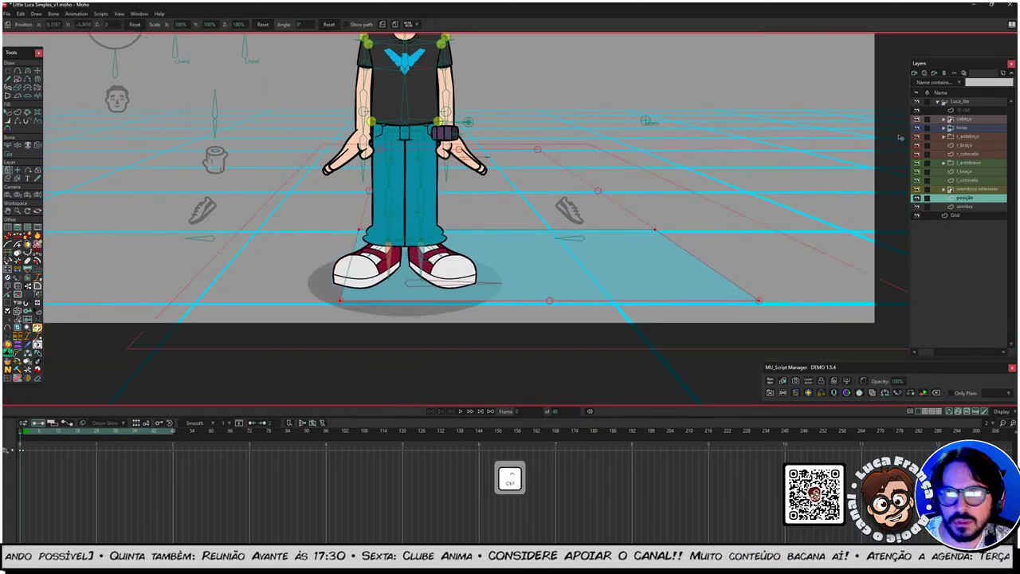
{"action": "key", "text": "ctrl+z"}
Step: Select the Luca_lite rig, test moving it with Transform Layer, and undo the move
{"action": "left_click", "coordinate": [465, 232]}
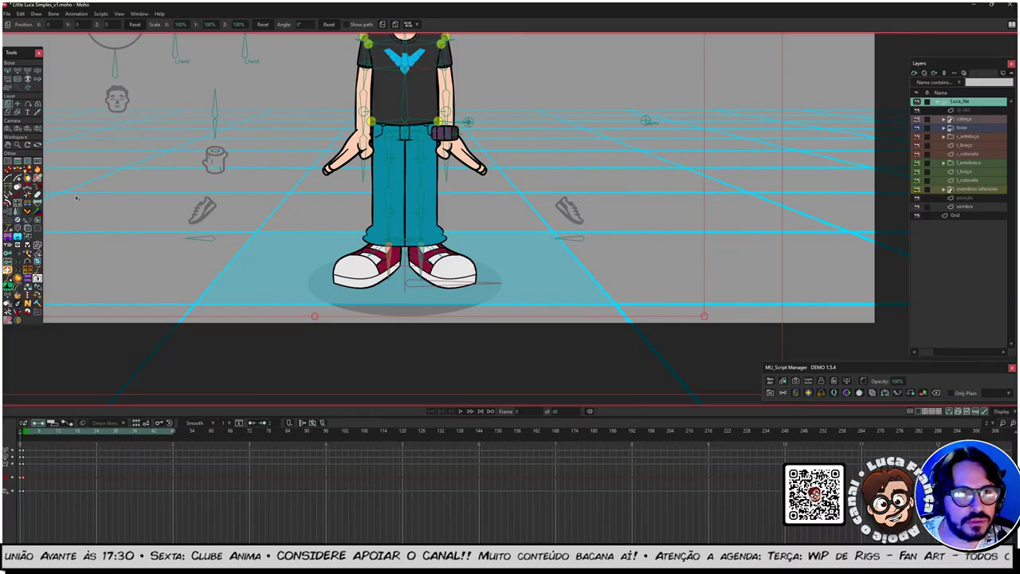
{"action": "mouse_move", "coordinate": [244, 207]}
{"action": "left_mouse_down"}
{"action": "mouse_move", "coordinate": [438, 206]}
{"action": "mouse_move", "coordinate": [283, 206]}
{"action": "mouse_move", "coordinate": [231, 221]}
{"action": "left_mouse_up"}
{"action": "key", "text": "ctrl+z"}
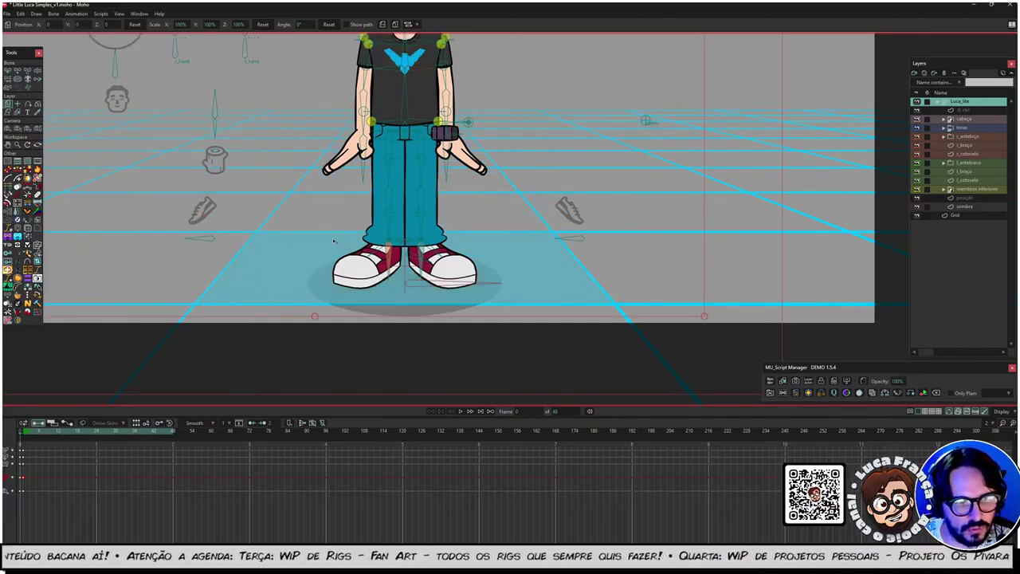
Step: Select the posição layer and set its square's points to a Y position of 0 with Transform Points
{"action": "right_click", "coordinate": [168, 186], "text": "alt"}
{"action": "left_click", "coordinate": [37, 71]}
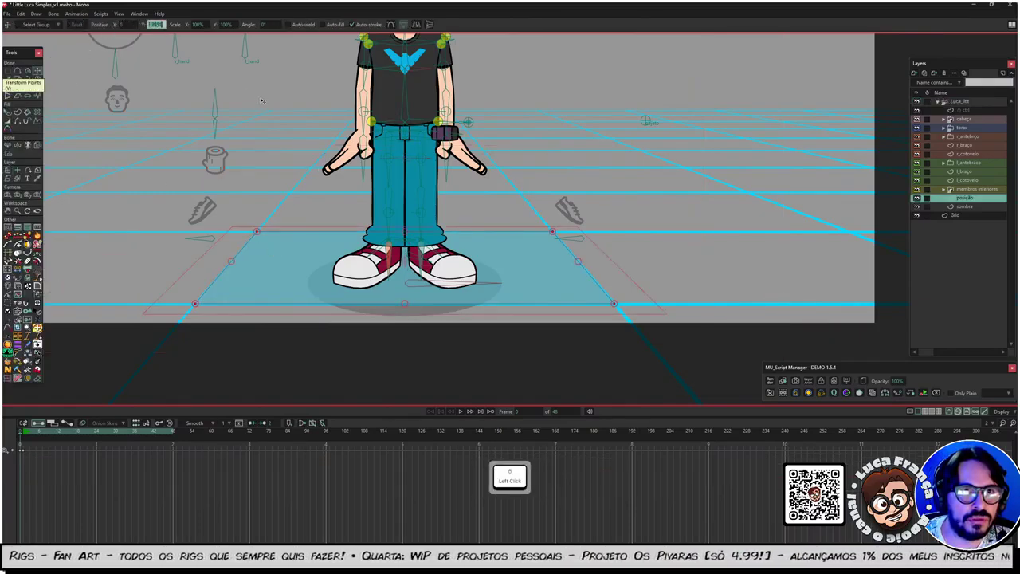
{"action": "type", "text": "1"}
{"action": "key", "text": "Return"}
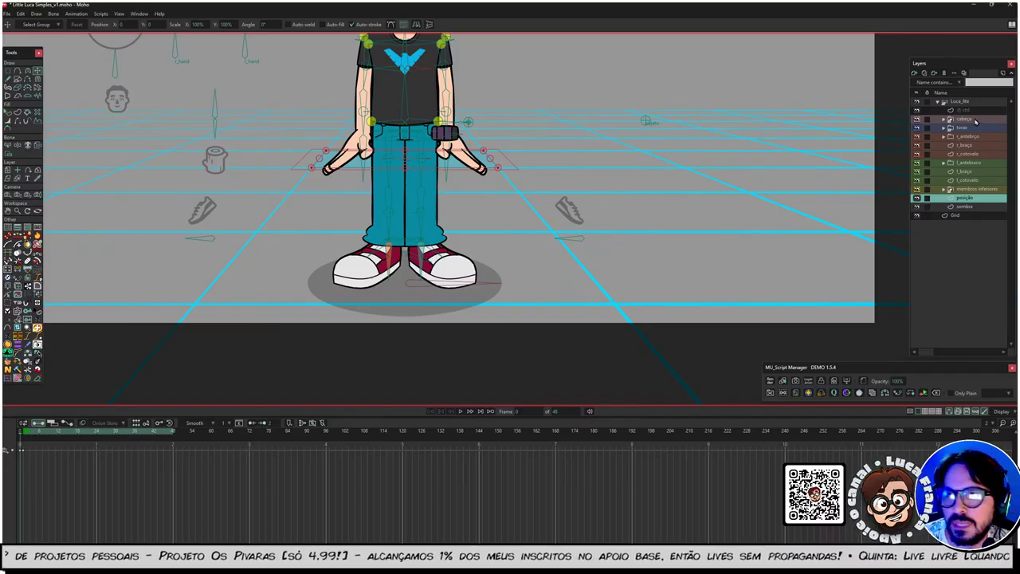
Step: Collapse the Luca_lite rig and test moving the view of the floor grid with Track Camera
{"action": "left_click", "coordinate": [978, 101]}
{"action": "left_click", "coordinate": [938, 102]}
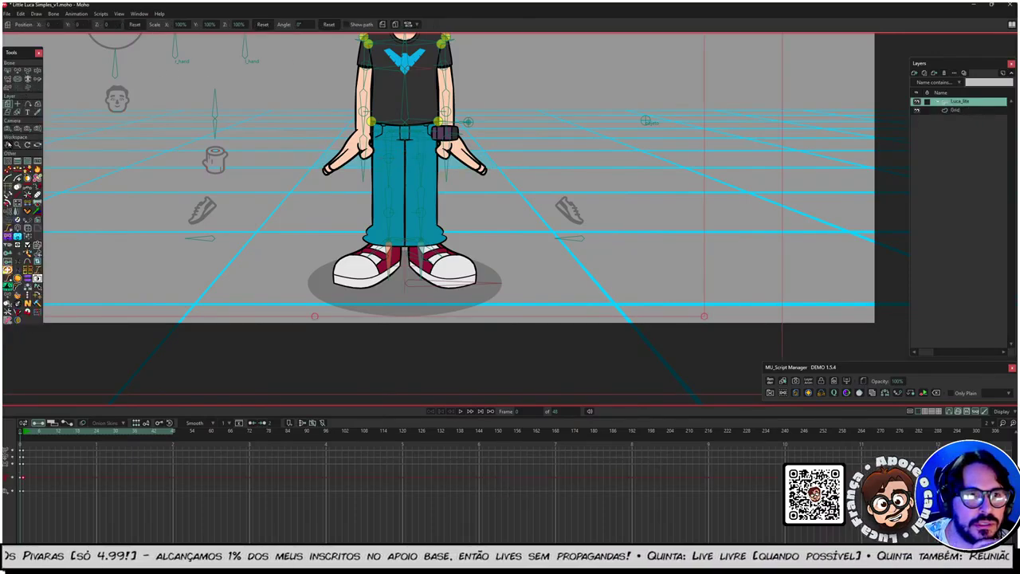
{"action": "left_click", "coordinate": [9, 128]}
{"action": "left_click_drag", "start_coordinate": [379, 231], "coordinate": [363, 209]}
{"action": "left_click_drag", "start_coordinate": [286, 242], "coordinate": [385, 154]}
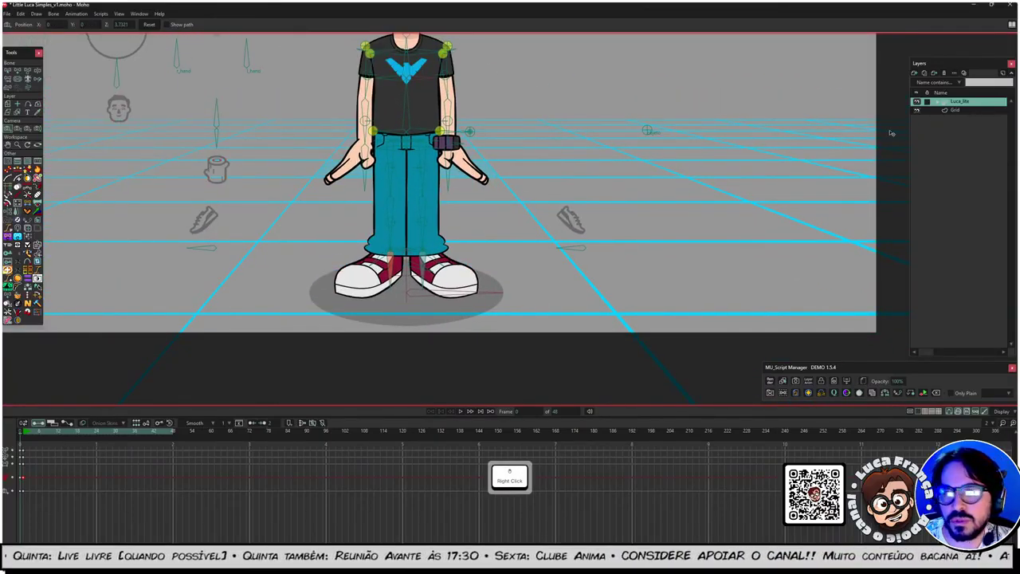
Step: Move the posição layer out of the Luca_lite rig to the top of the layer stack, then collapse and select the rig
{"action": "left_click", "coordinate": [938, 104]}
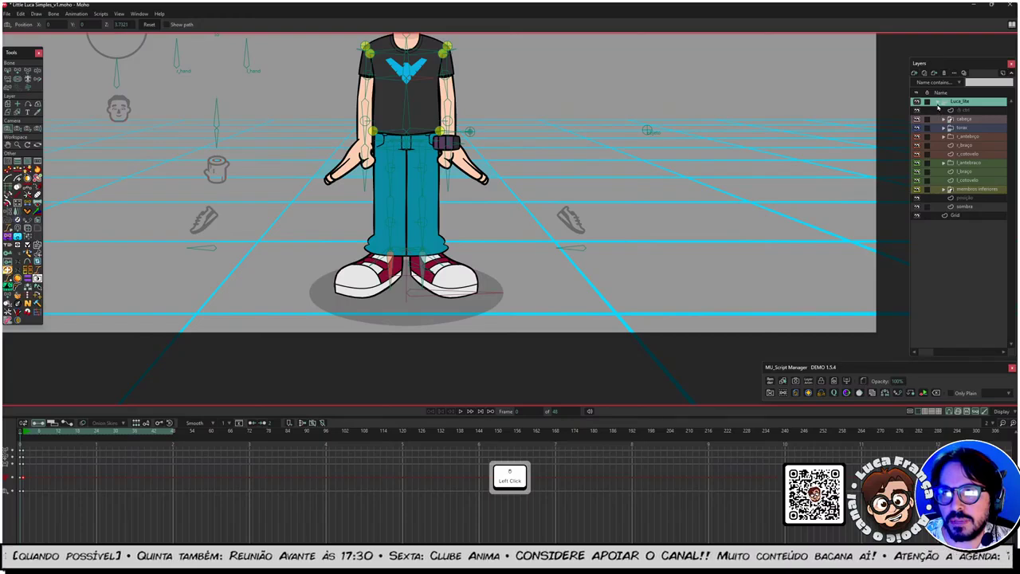
{"action": "left_click", "coordinate": [965, 198]}
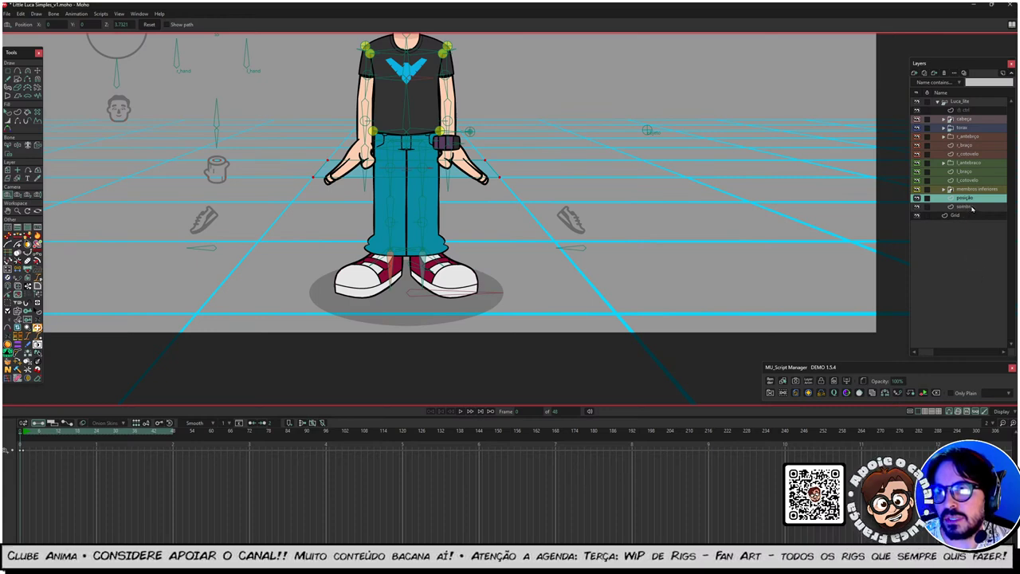
{"action": "left_click_drag", "start_coordinate": [967, 204], "coordinate": [962, 102]}
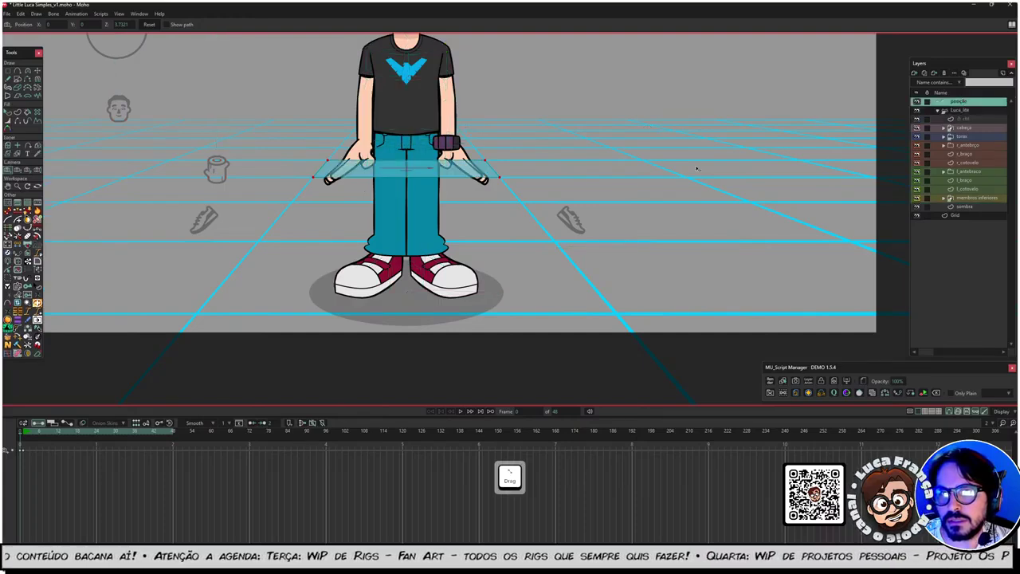
{"action": "left_click", "coordinate": [939, 110]}
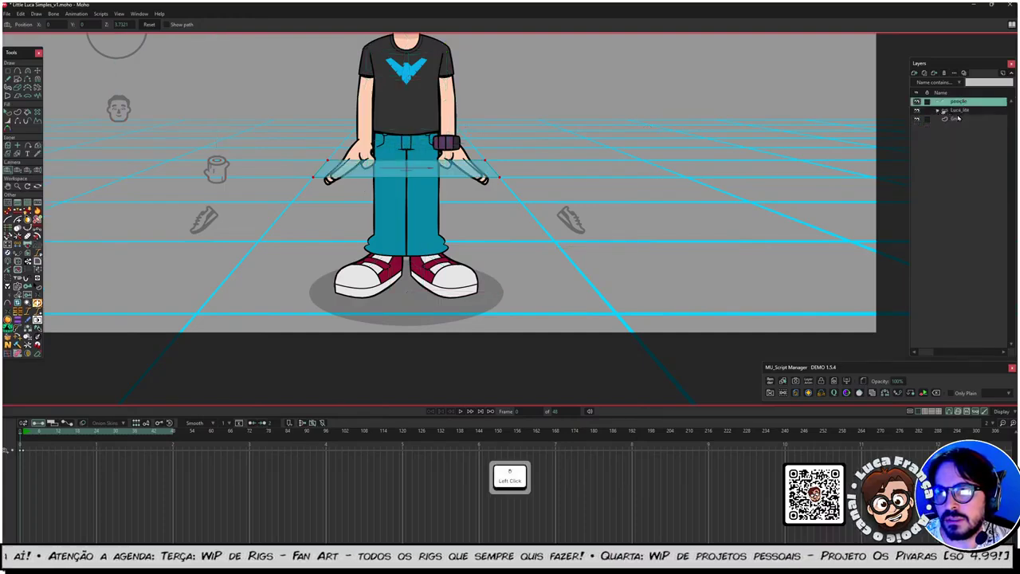
{"action": "left_click", "coordinate": [960, 111]}
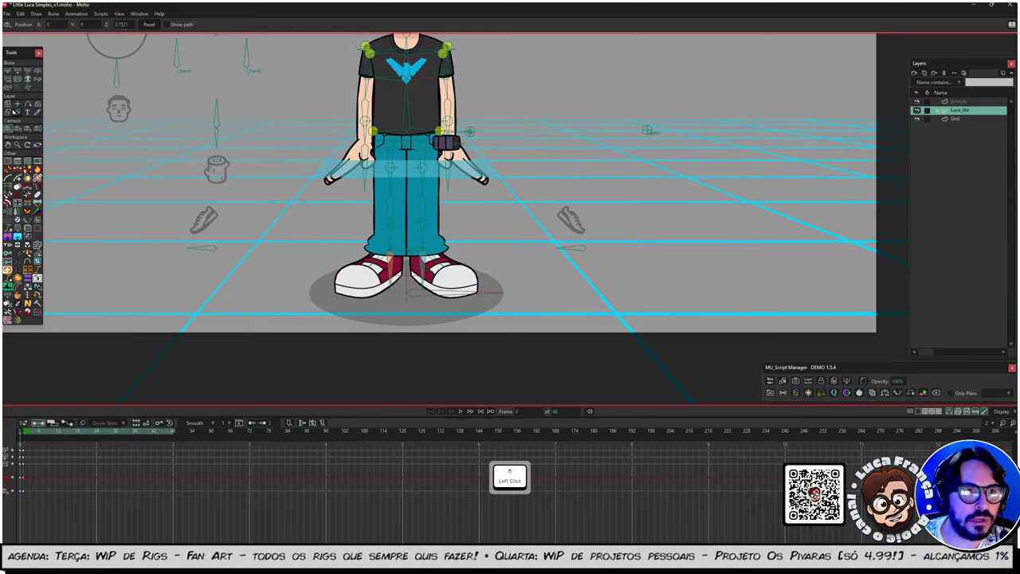
Step: Test moving the Luca_lite rig with Transform Layer, then set its Y position back to 0
{"action": "left_click", "coordinate": [8, 104]}
{"action": "left_click_drag", "start_coordinate": [447, 270], "coordinate": [373, 185]}
{"action": "left_click", "coordinate": [80, 24]}
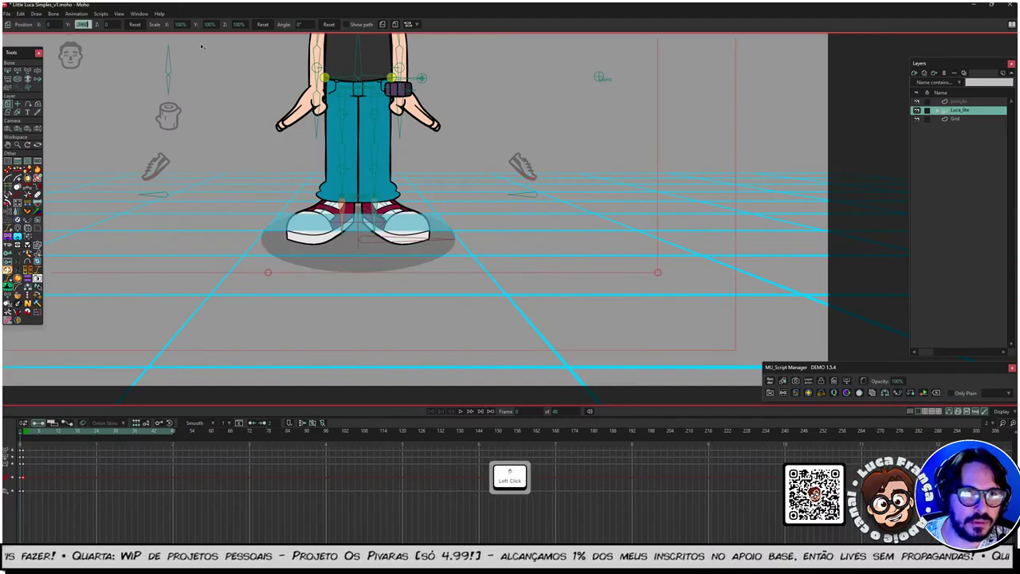
{"action": "type", "text": "0"}
{"action": "key", "text": "Return"}
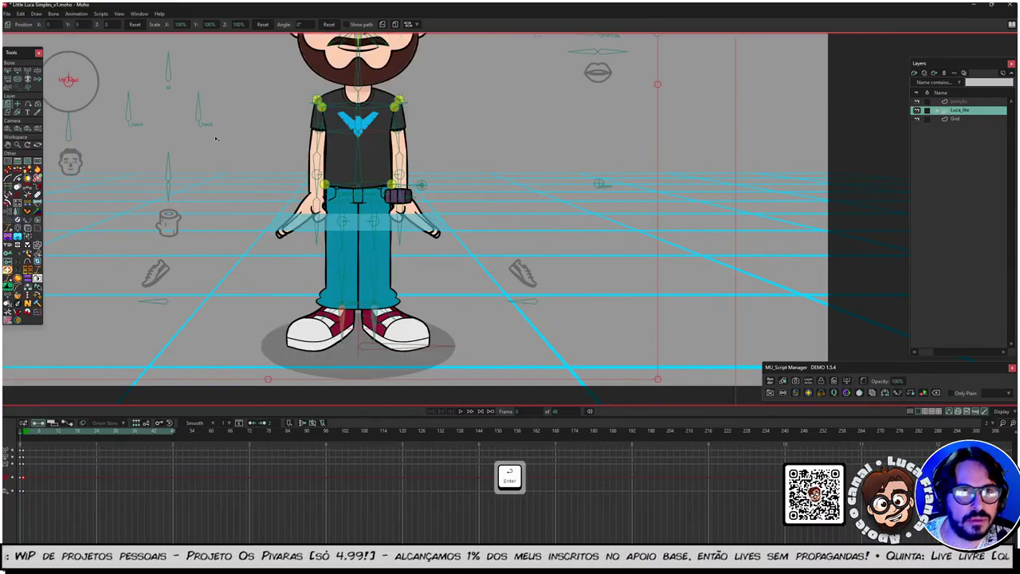
Step: Move the Luca_lite rig up so its feet rest over the posição square, and place the posição layer below the rig in the stack
{"action": "left_click_drag", "start_coordinate": [396, 338], "coordinate": [386, 230], "text": "shift"}
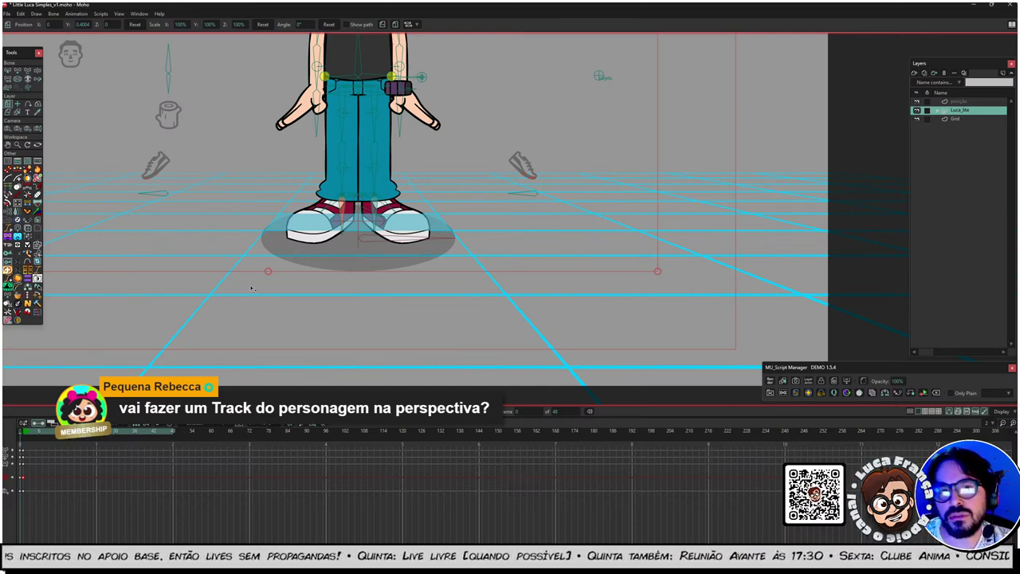
{"action": "left_click", "coordinate": [955, 101]}
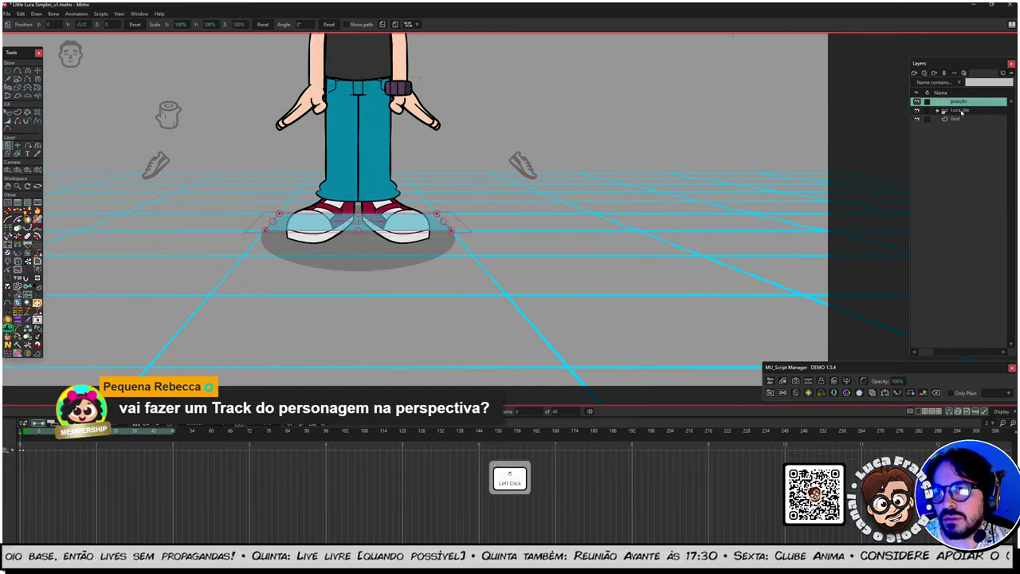
{"action": "left_click_drag", "start_coordinate": [954, 101], "coordinate": [964, 111]}
Step: Group the Luca_lite and posição layers together, keeping the default group name, and collapse the group
{"action": "left_click", "coordinate": [962, 101], "text": "ctrl"}
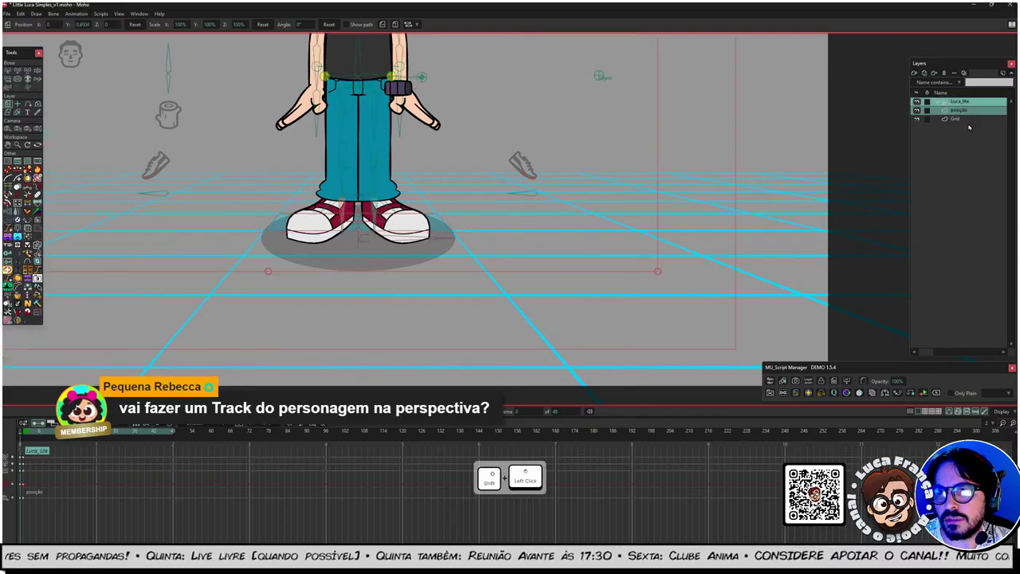
{"action": "key", "text": "ctrl+g"}
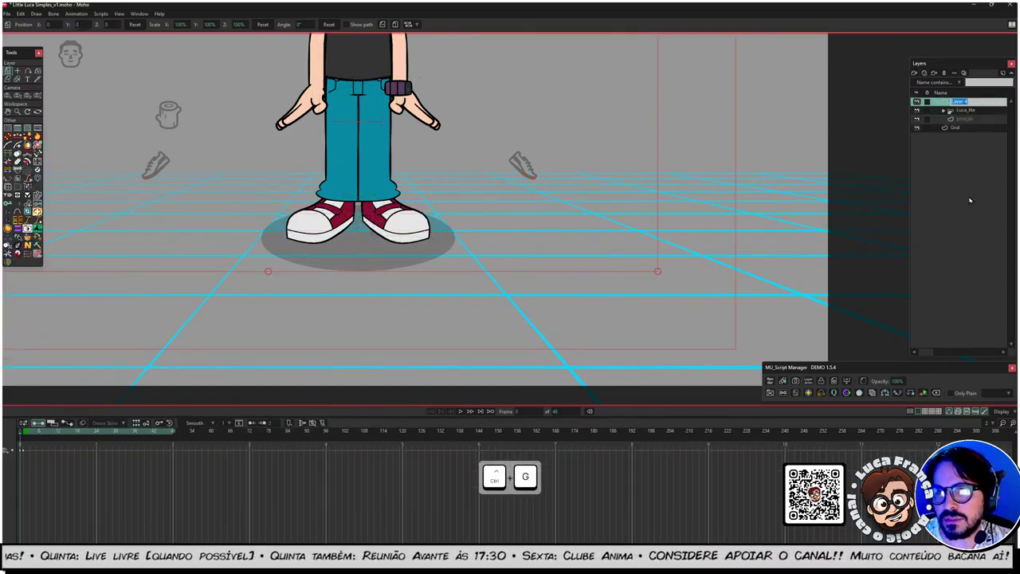
{"action": "left_click", "coordinate": [946, 109]}
{"action": "left_click", "coordinate": [941, 103]}
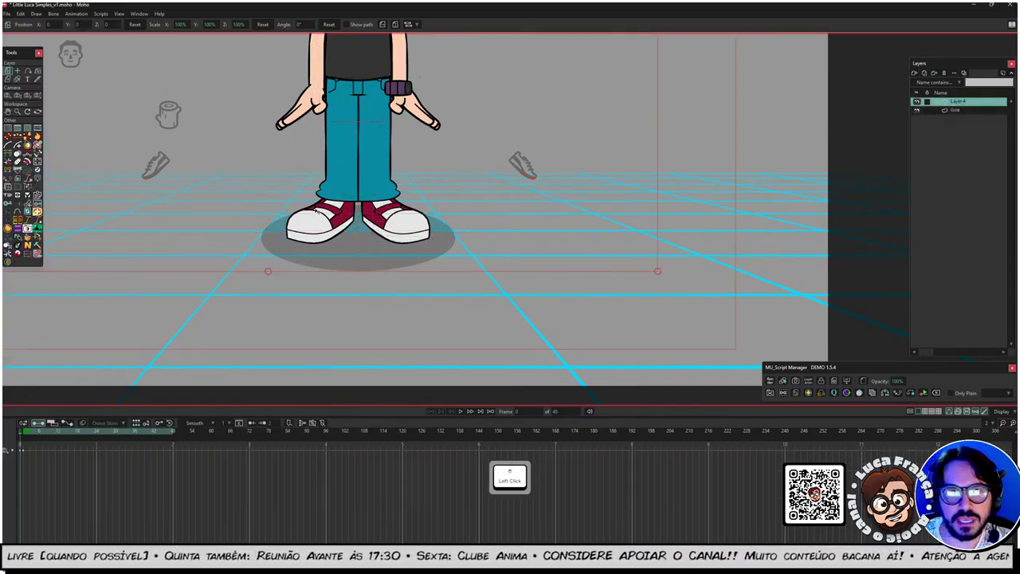
Step: Lower the new group containing the rig and square to a Y position of -0.37 with Transform Layer
{"action": "scroll", "coordinate": [405, 224], "scroll_direction": "down", "scroll_amount": 2}
{"action": "left_click_drag", "start_coordinate": [177, 195], "coordinate": [176, 236]}
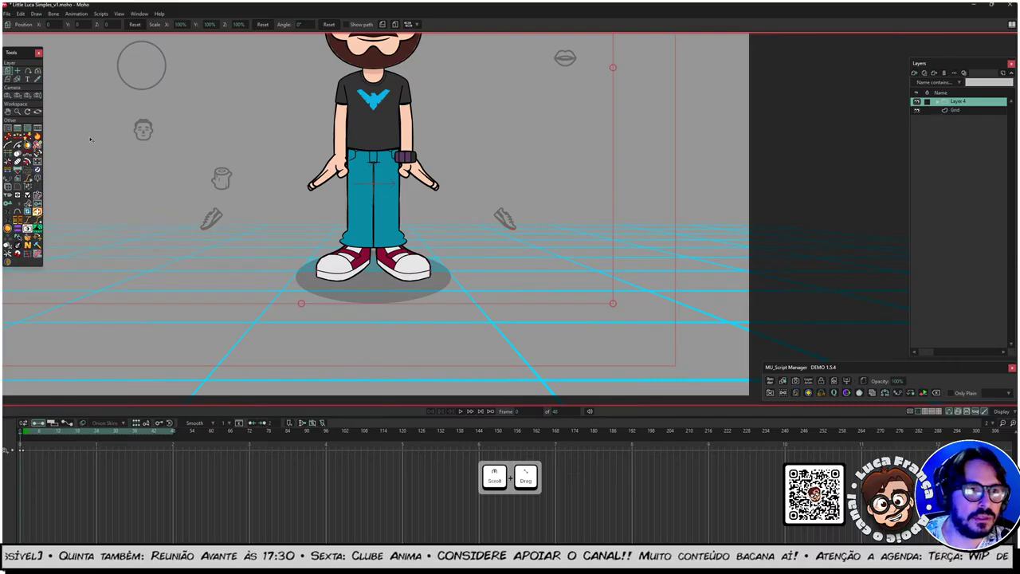
{"action": "left_click", "coordinate": [17, 79]}
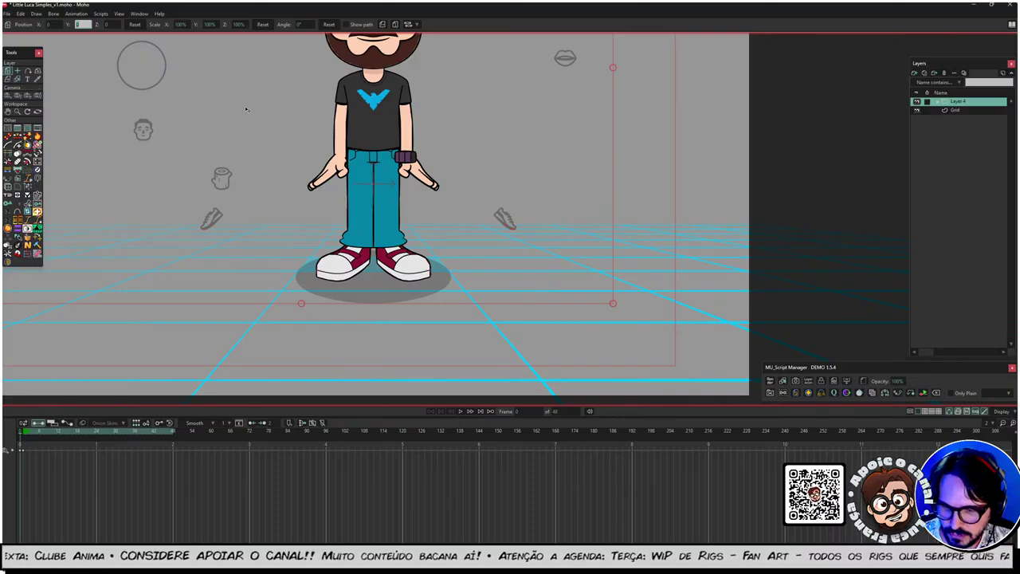
{"action": "key", "text": "ctrl+semicolon"}
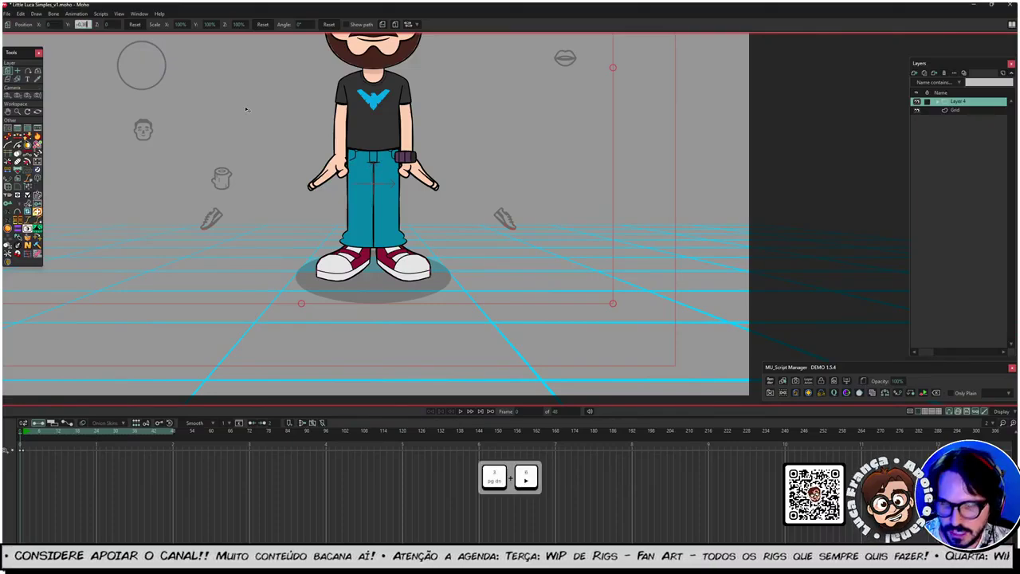
{"action": "type", "text": "387"}
{"action": "key", "text": "Return"}
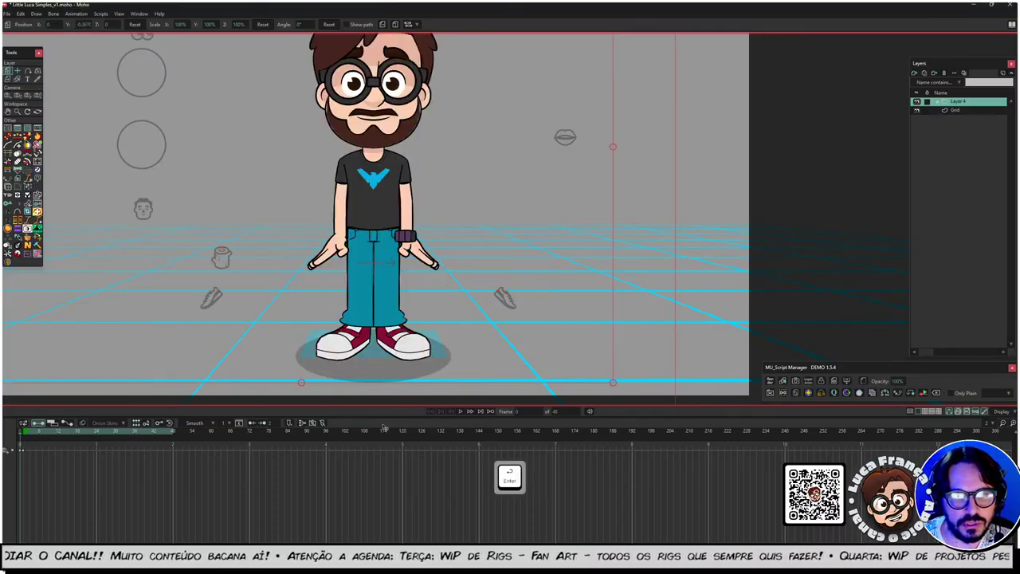
{"action": "left_click_drag", "start_coordinate": [368, 357], "coordinate": [333, 306]}
{"action": "scroll", "coordinate": [333, 306], "scroll_direction": "down", "scroll_amount": 2}
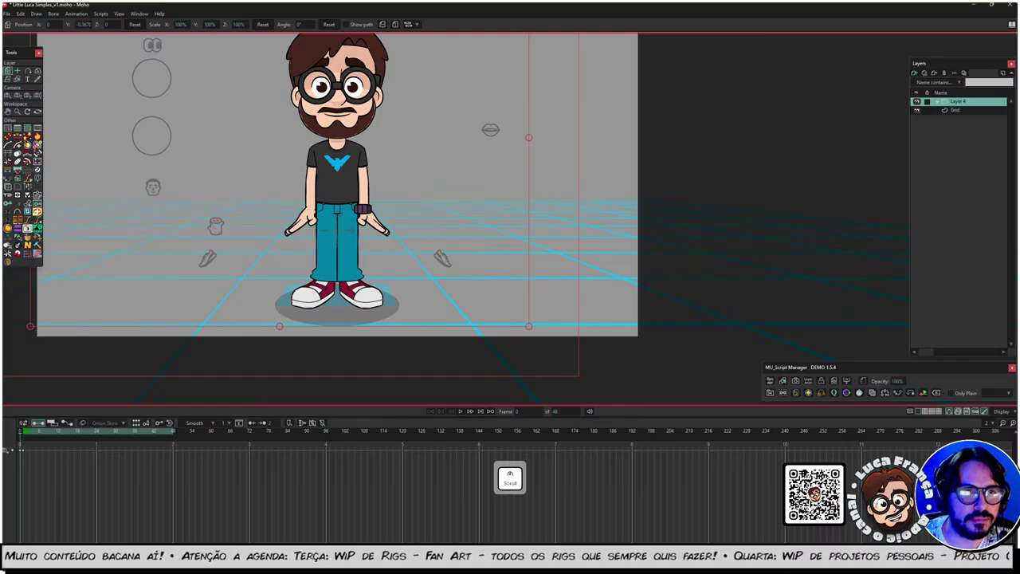
{"action": "left_click", "coordinate": [11, 77]}
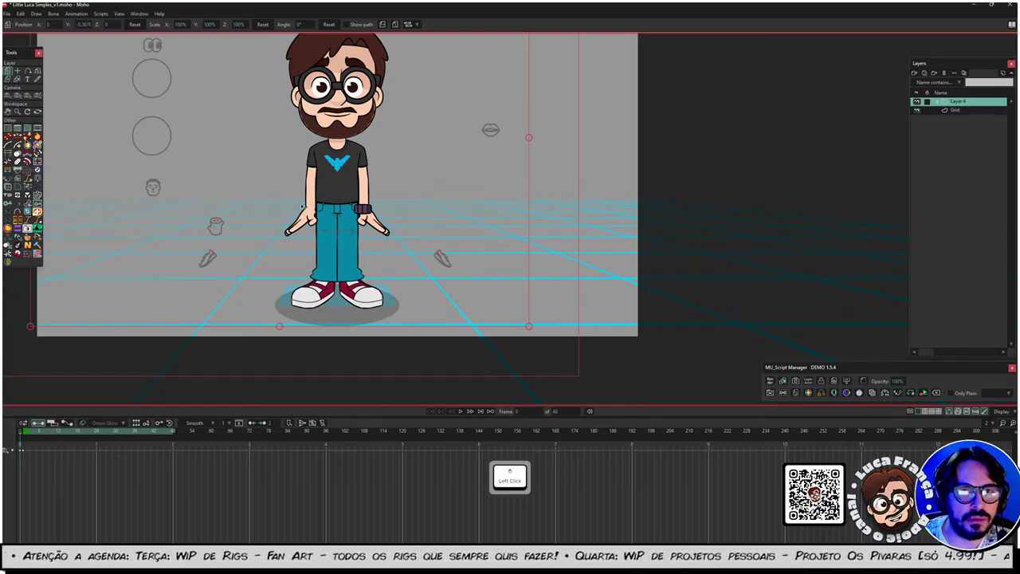
{"action": "left_click", "coordinate": [83, 24]}
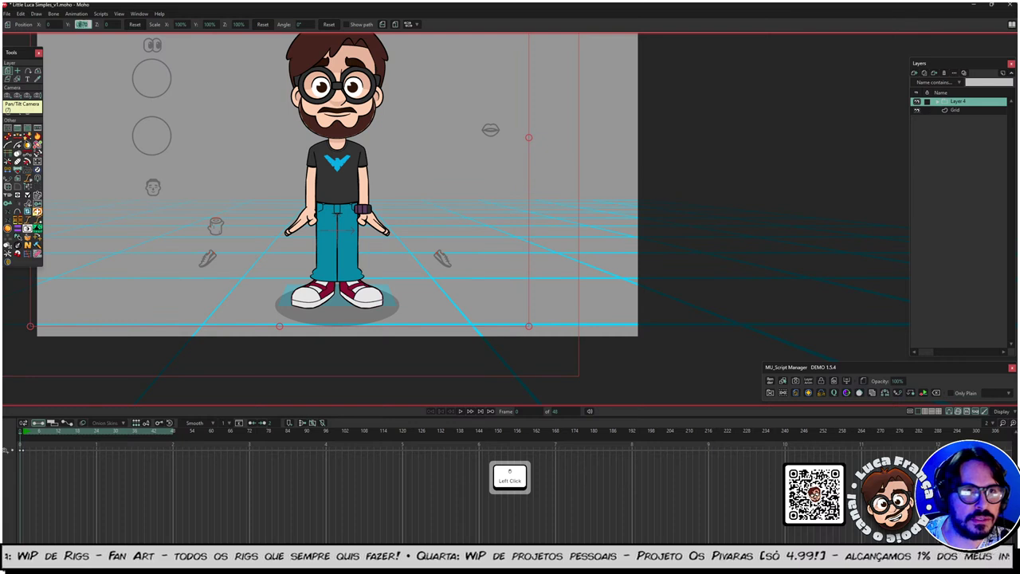
{"action": "left_click_drag", "start_coordinate": [80, 24], "coordinate": [84, 24]}
{"action": "type", "text": "-0.37"}
{"action": "key", "text": "Return"}
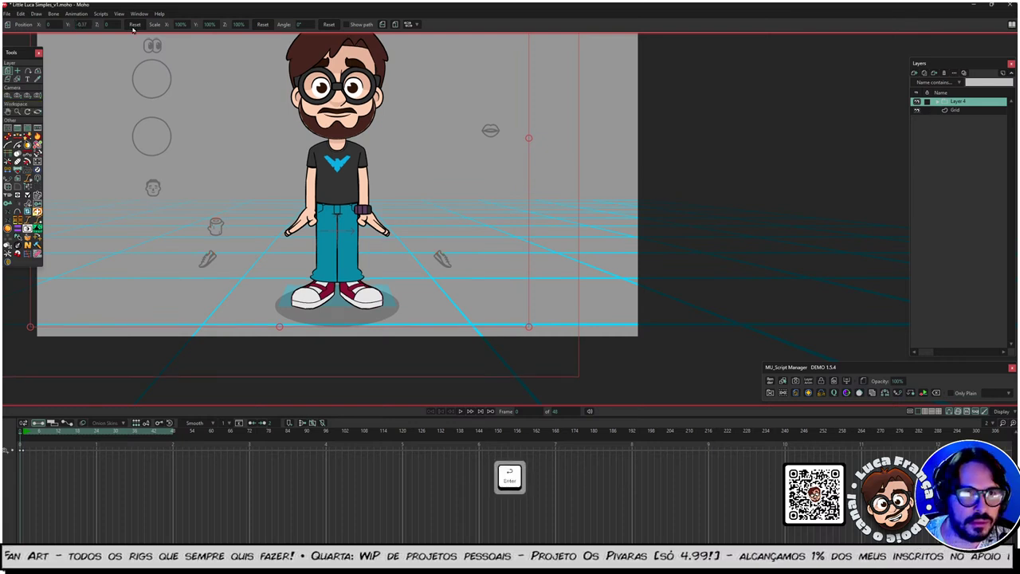
{"action": "left_click", "coordinate": [8, 70]}
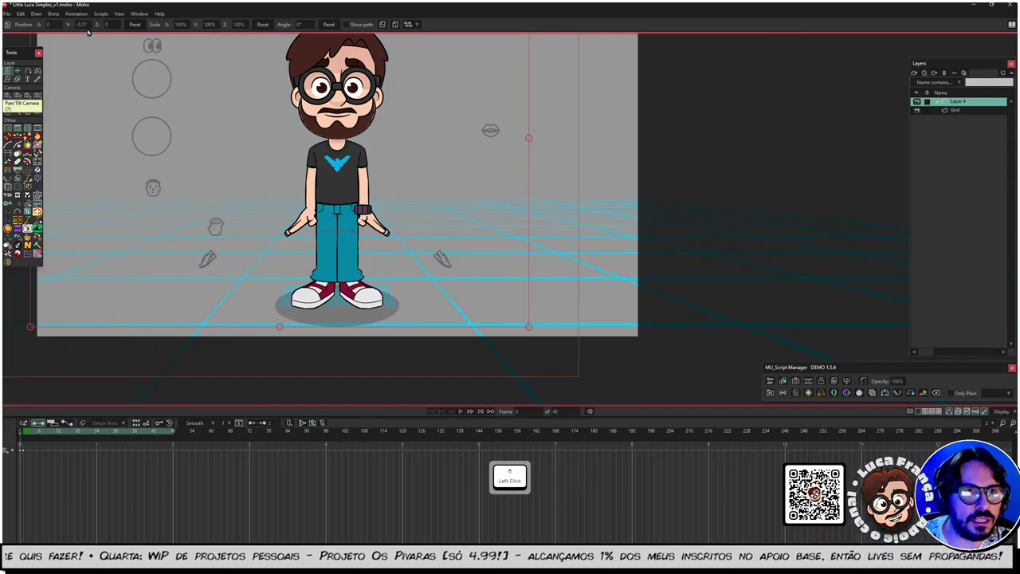
{"action": "mouse_move", "coordinate": [51, 25]}
{"action": "left_mouse_down"}
{"action": "mouse_move", "coordinate": [73, 27]}
{"action": "mouse_move", "coordinate": [30, 28]}
{"action": "mouse_move", "coordinate": [69, 30]}
{"action": "mouse_move", "coordinate": [60, 29]}
{"action": "left_mouse_up"}
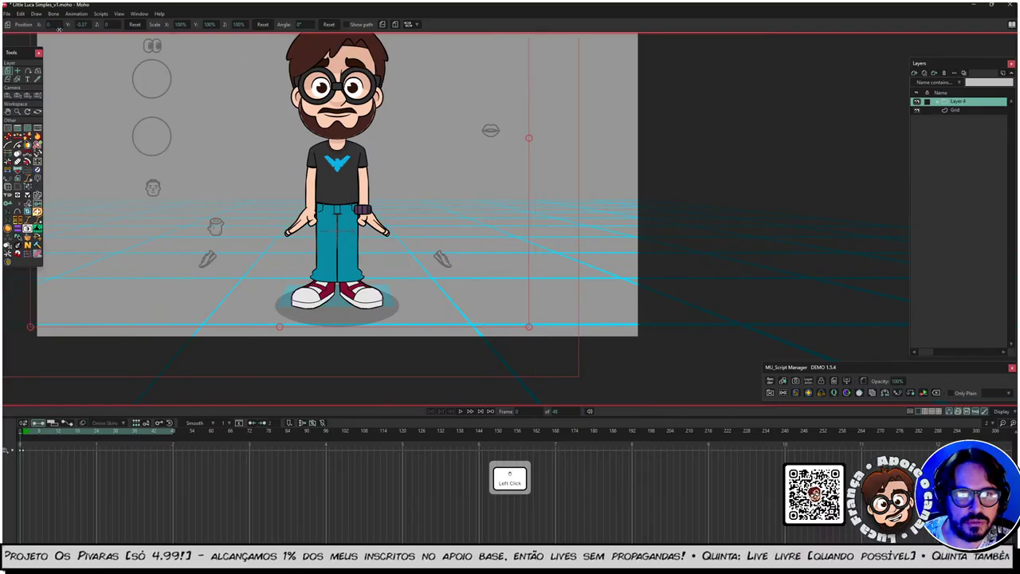
Step: Expand the group and scale the posição square's points to 200% in both X and Y with Transform Points
{"action": "left_click", "coordinate": [970, 110]}
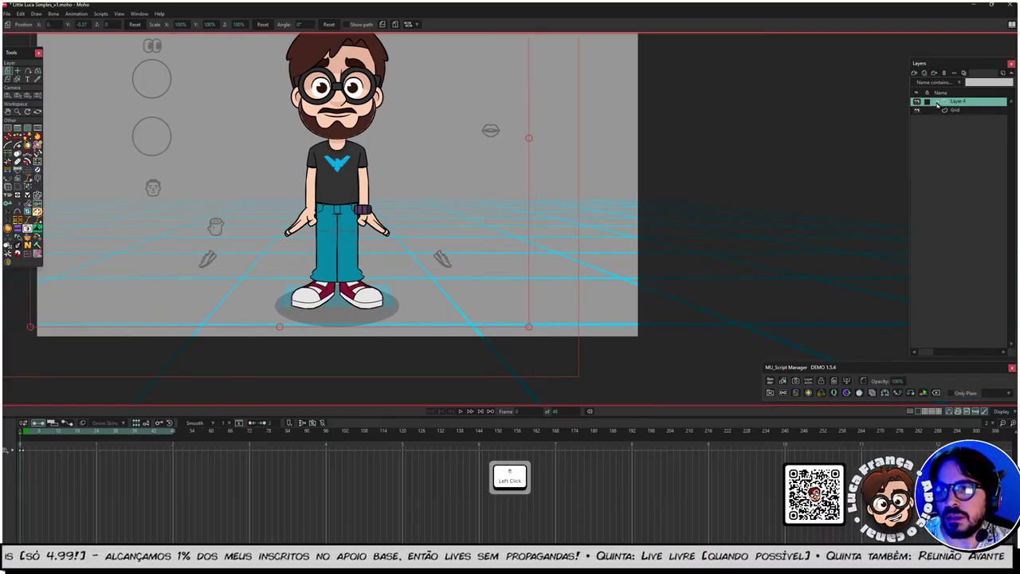
{"action": "left_click", "coordinate": [966, 118]}
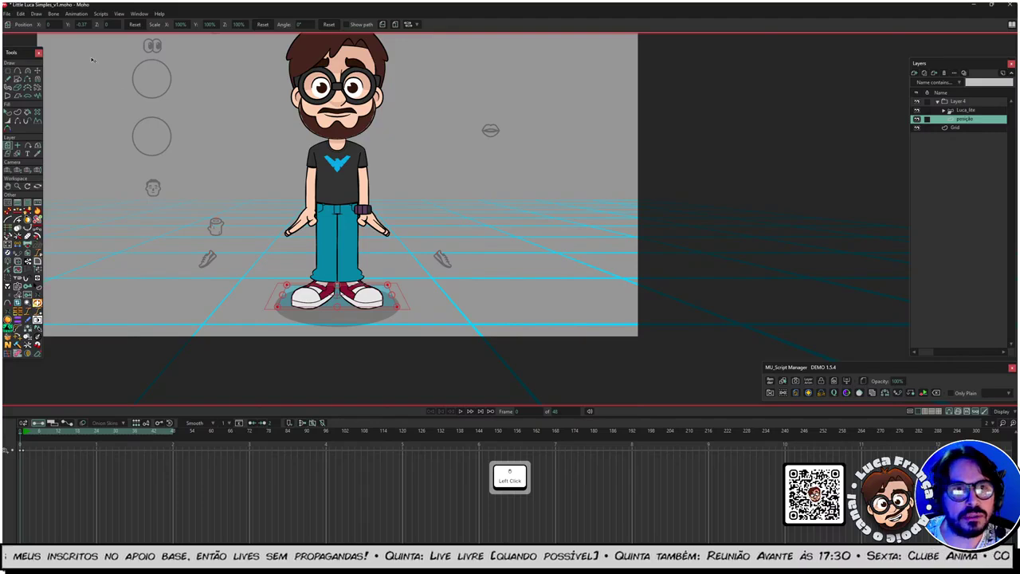
{"action": "left_click", "coordinate": [38, 70]}
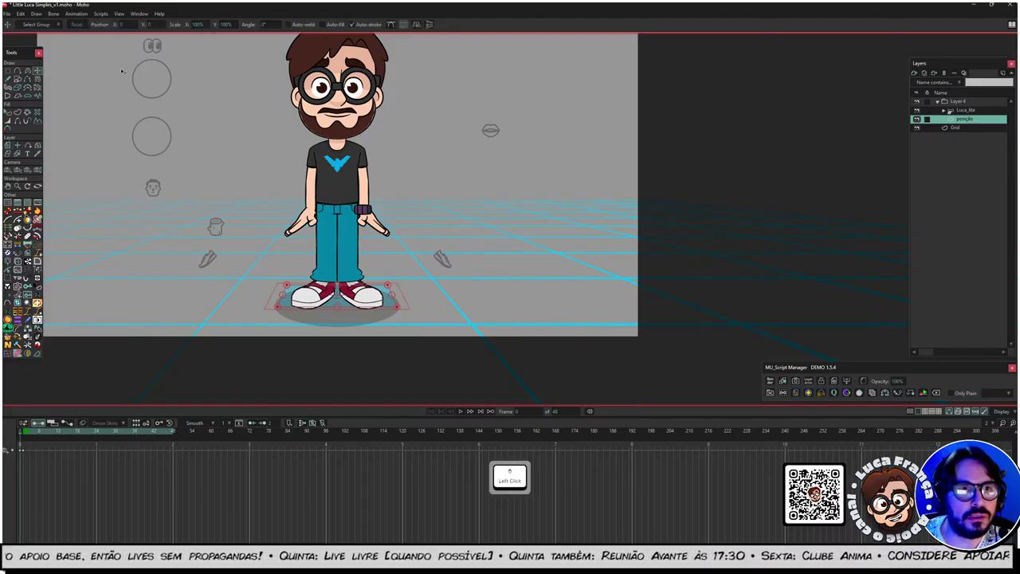
{"action": "left_click", "coordinate": [197, 25]}
{"action": "type", "text": "200"}
{"action": "key", "text": "Tab"}
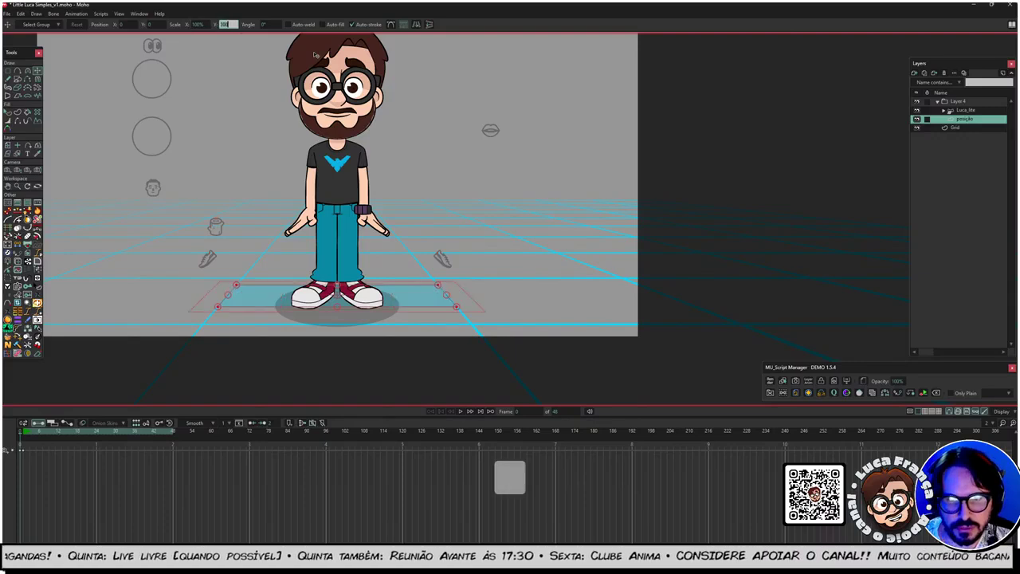
{"action": "type", "text": "200"}
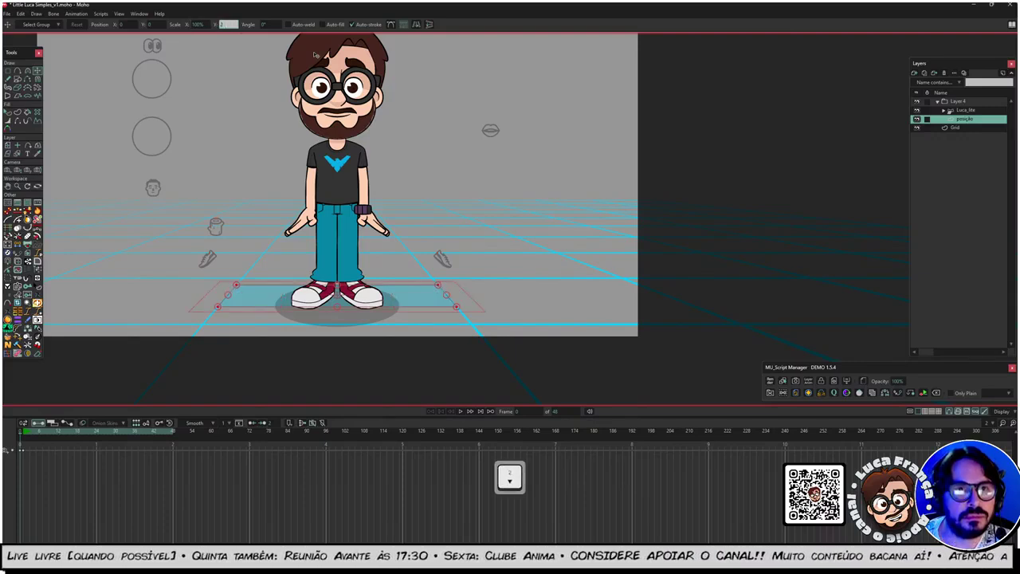
{"action": "key", "text": "Return"}
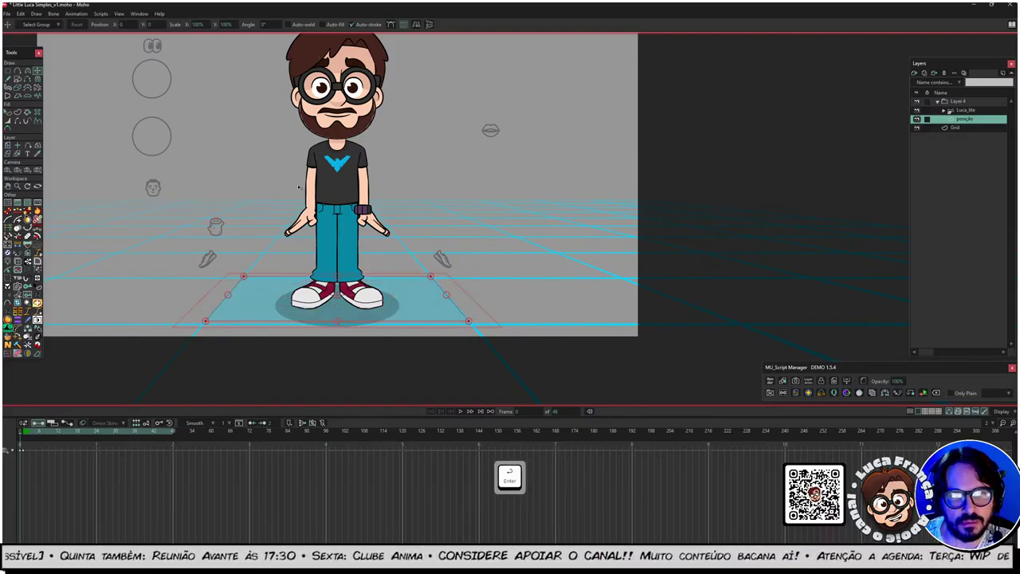
Step: Try nudging the posição layer vertically against the floor grid with Transform Layer, then undo the move
{"action": "left_click", "coordinate": [959, 102]}
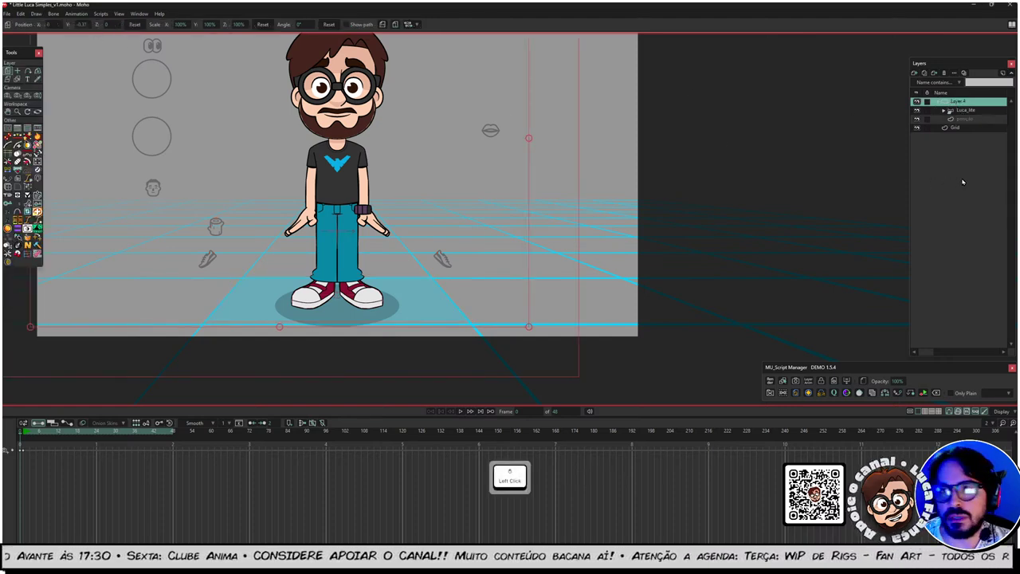
{"action": "left_click", "coordinate": [964, 118]}
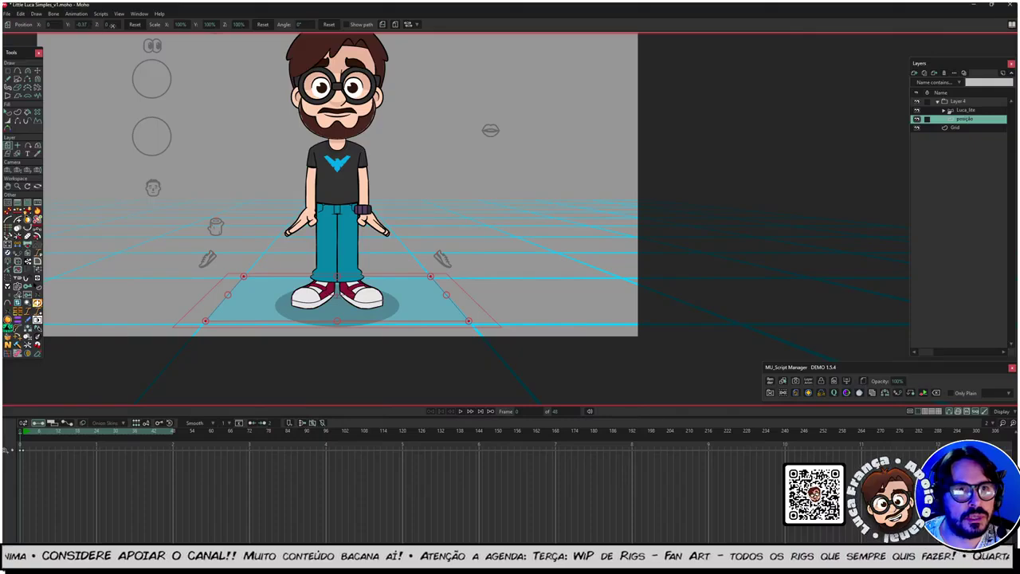
{"action": "left_click_drag", "start_coordinate": [372, 316], "coordinate": [374, 272]}
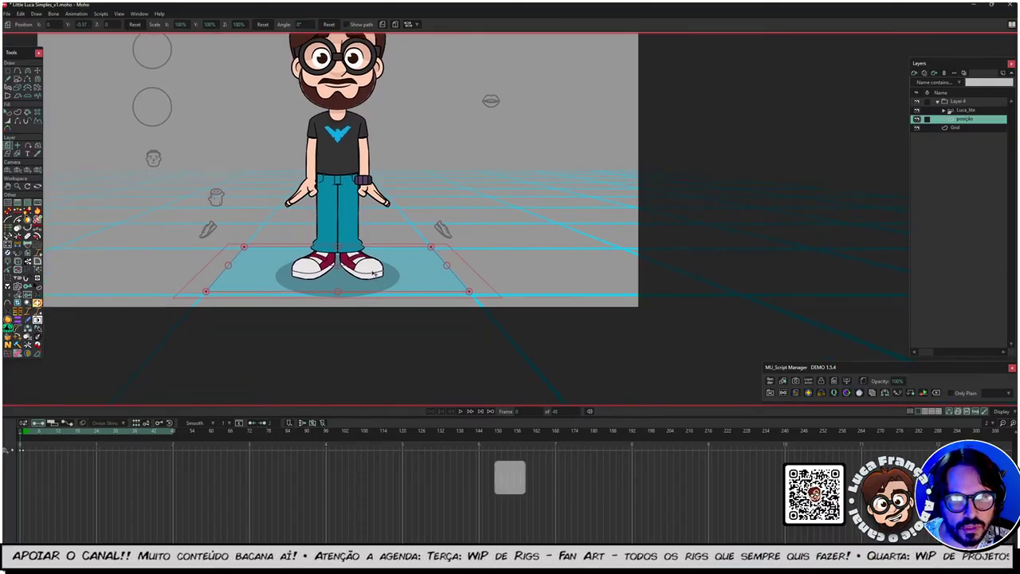
{"action": "scroll", "coordinate": [374, 272], "scroll_direction": "up", "scroll_amount": 3}
{"action": "left_click", "coordinate": [378, 231], "text": "shift"}
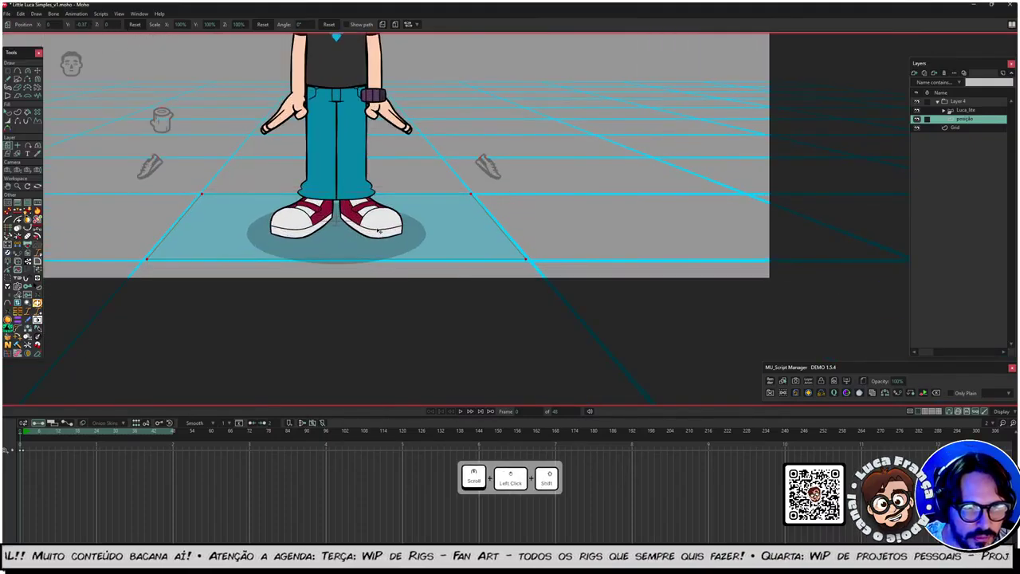
{"action": "key", "text": "ctrl+z"}
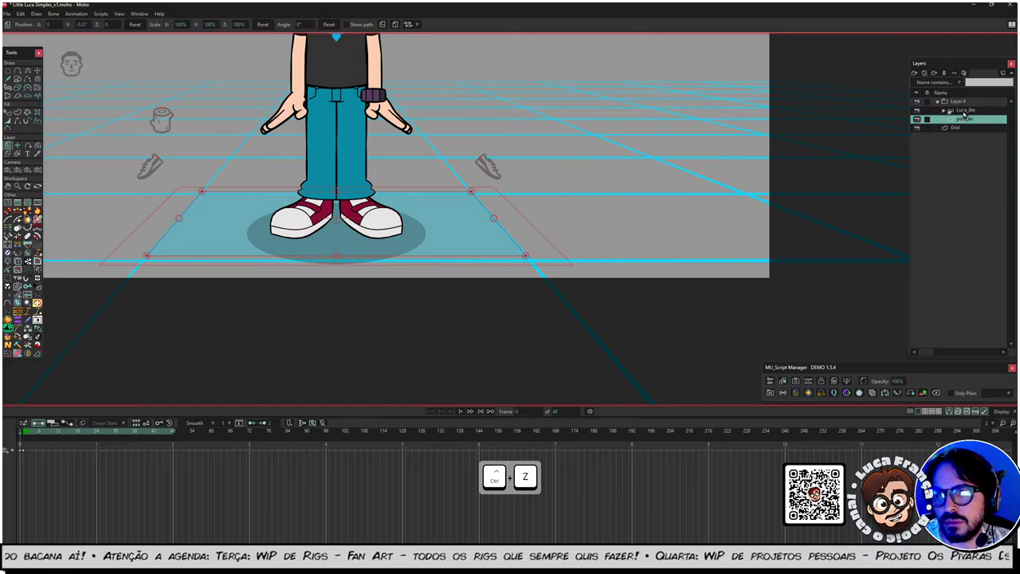
Step: Set the Luca_lite rig's Y position to 0, then move it up to about 0.42 so the feet stand within the posição square
{"action": "left_click", "coordinate": [945, 110]}
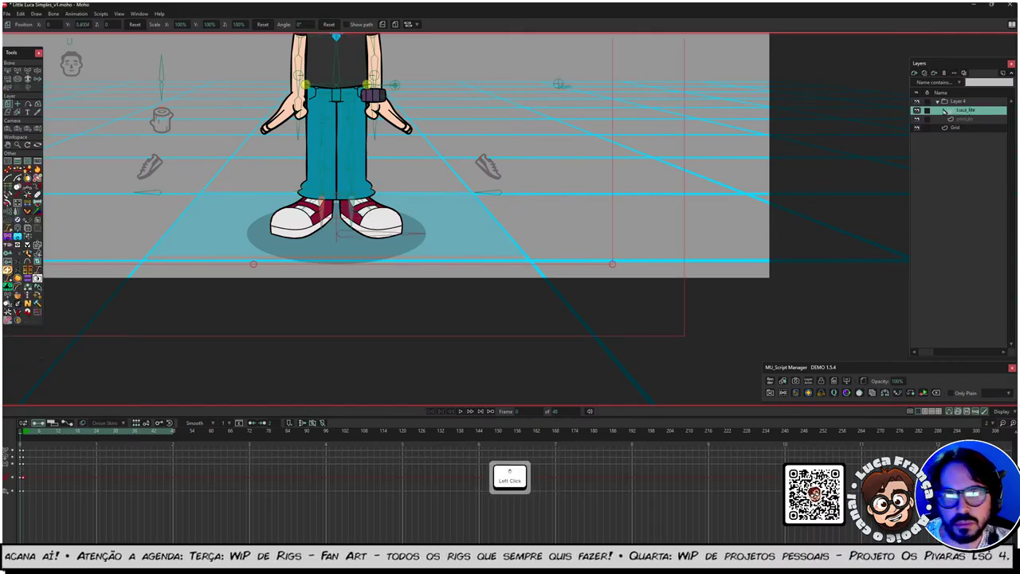
{"action": "left_click", "coordinate": [90, 28]}
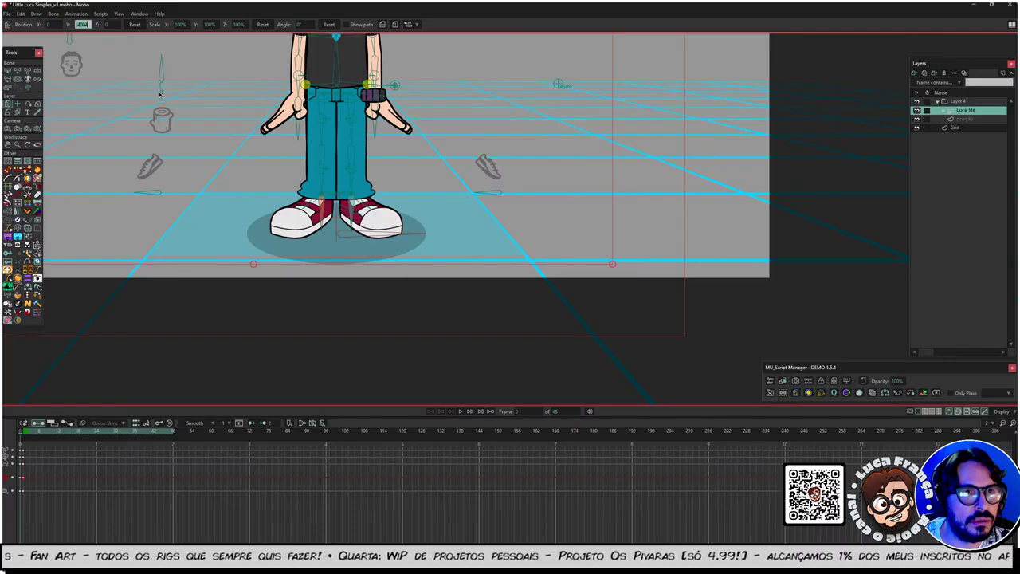
{"action": "type", "text": "0"}
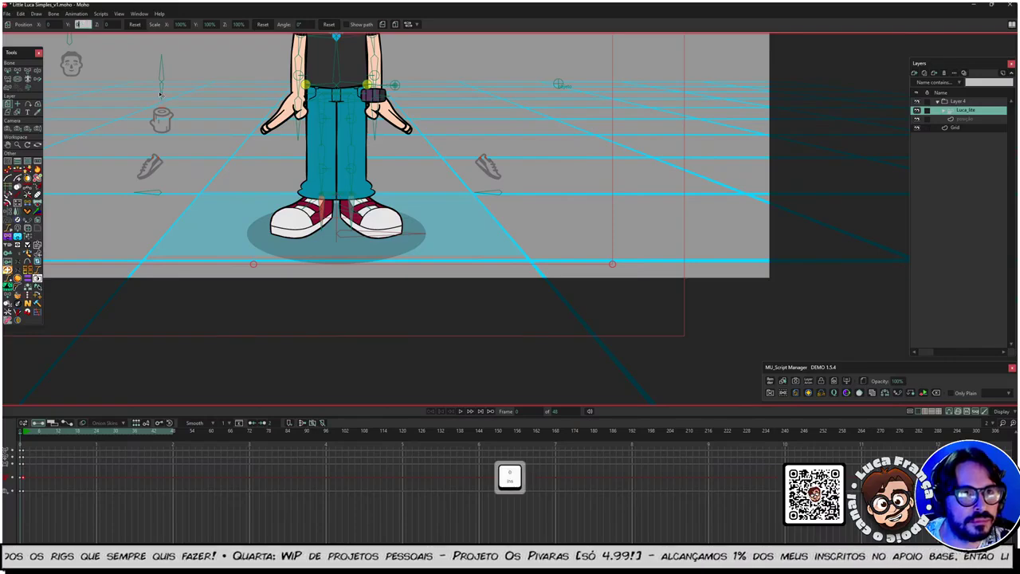
{"action": "key", "text": "Return"}
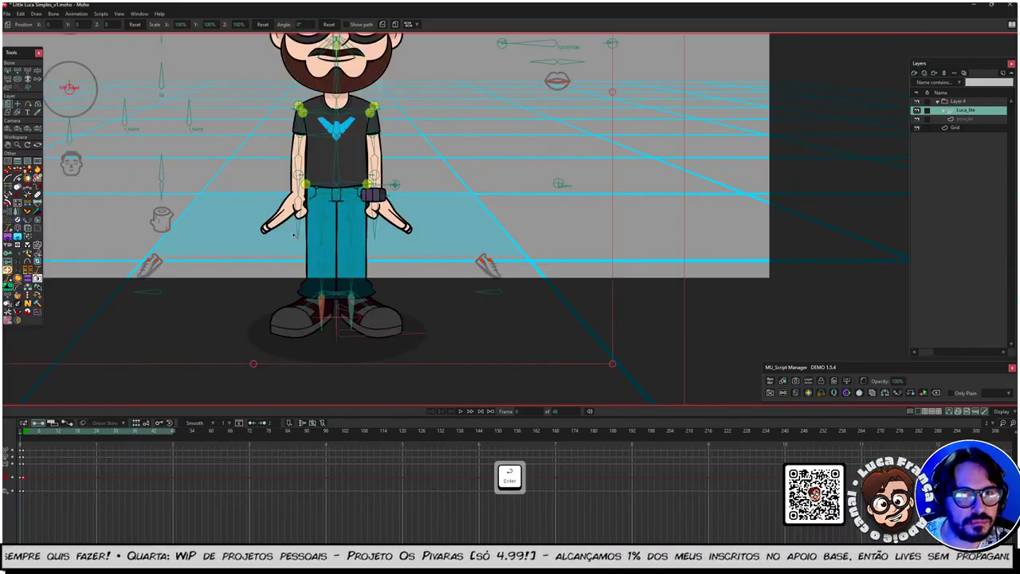
{"action": "left_click_drag", "start_coordinate": [294, 234], "coordinate": [359, 149]}
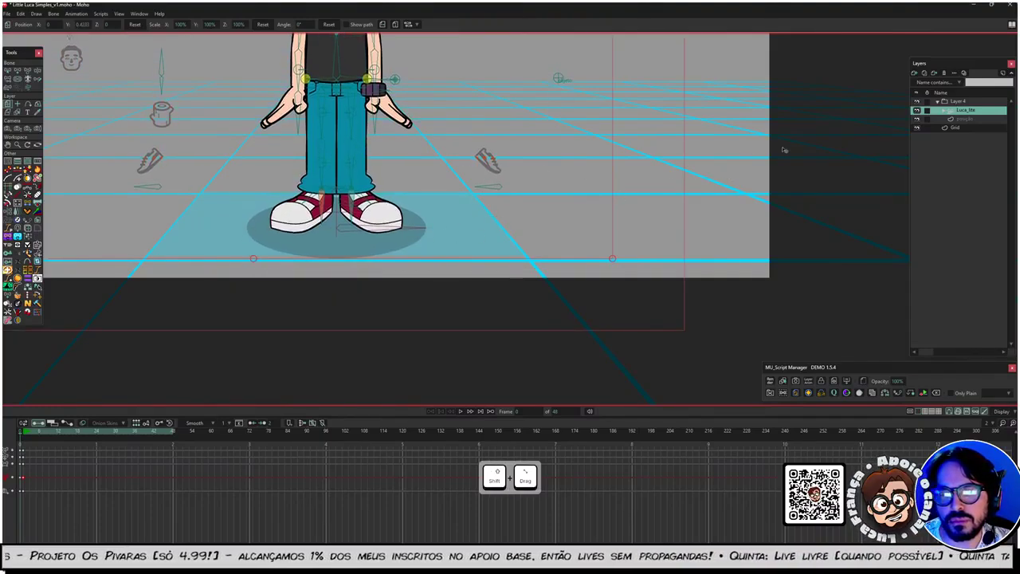
Step: Check the posição and Grid layers against each other, then collapse and select the group holding the rig and square
{"action": "left_click", "coordinate": [964, 118]}
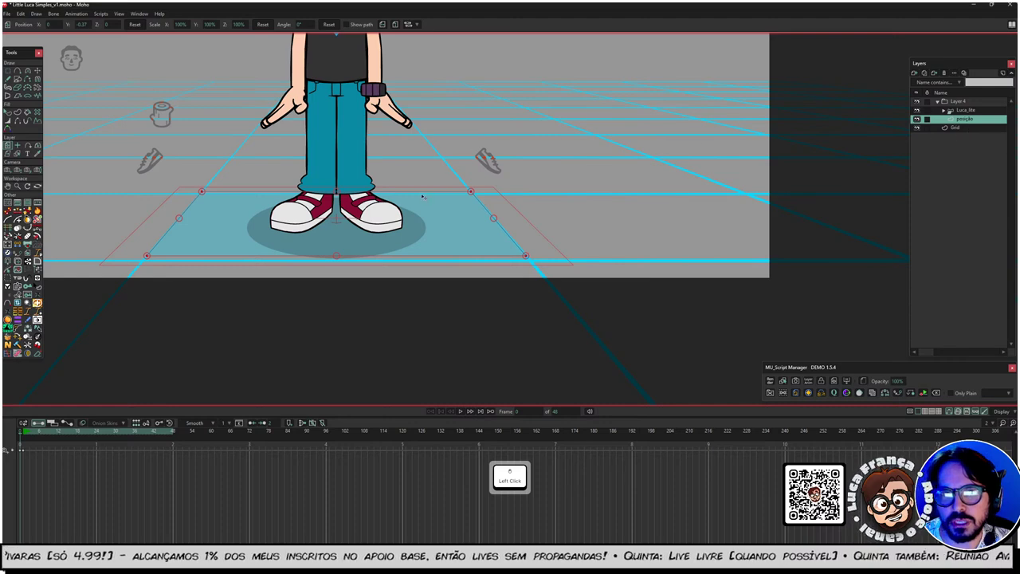
{"action": "scroll", "coordinate": [423, 196], "scroll_direction": "down", "scroll_amount": 2}
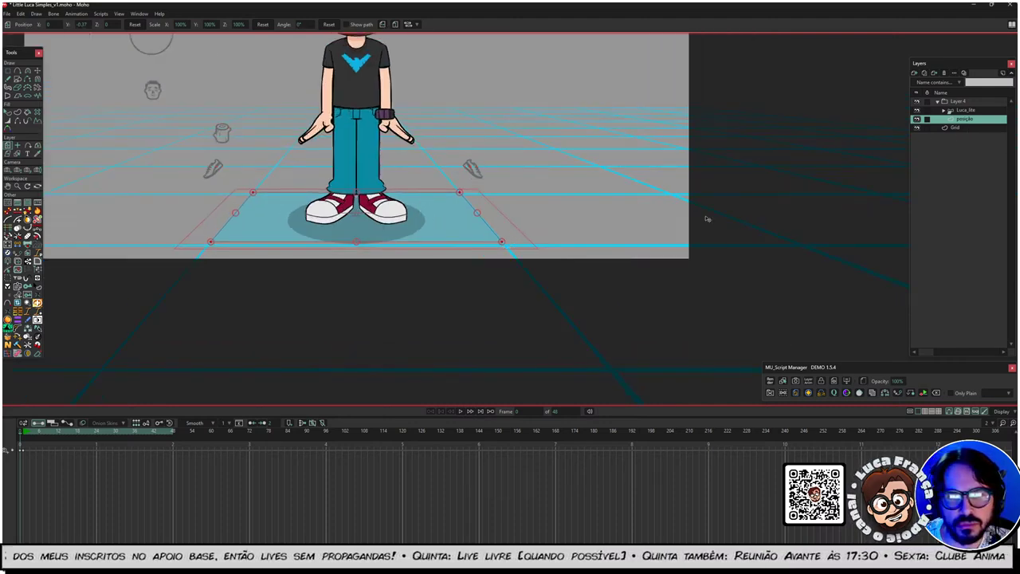
{"action": "left_click", "coordinate": [956, 129]}
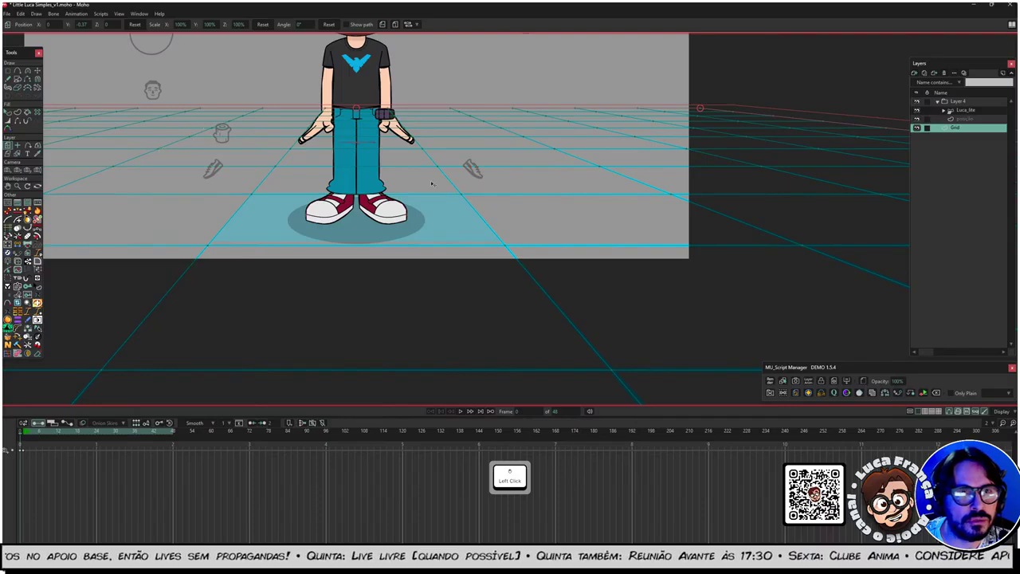
{"action": "left_click", "coordinate": [962, 101]}
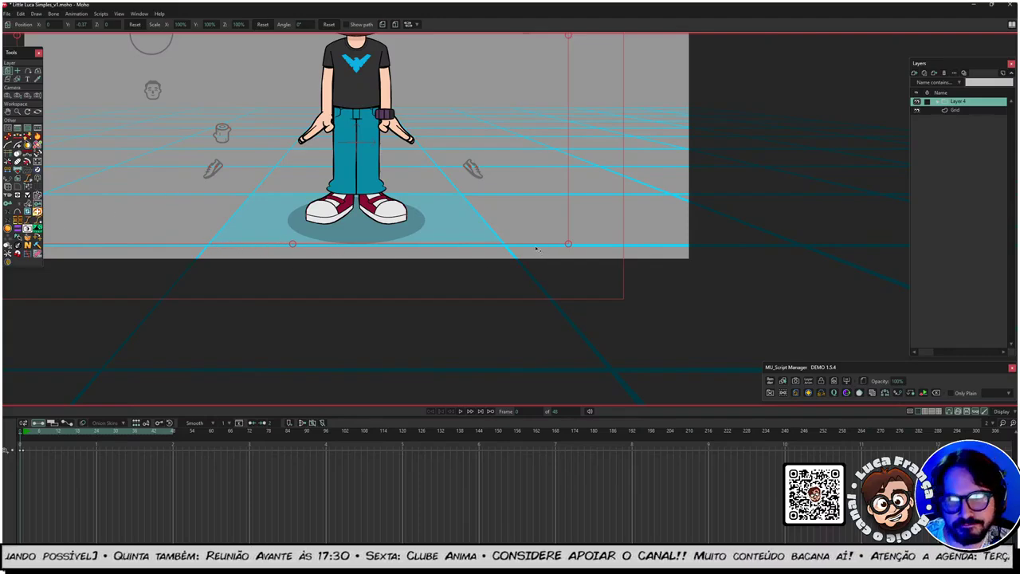
Step: Try shifting the character group sideways along the grid, then set its X position back to 0
{"action": "left_click", "coordinate": [960, 112]}
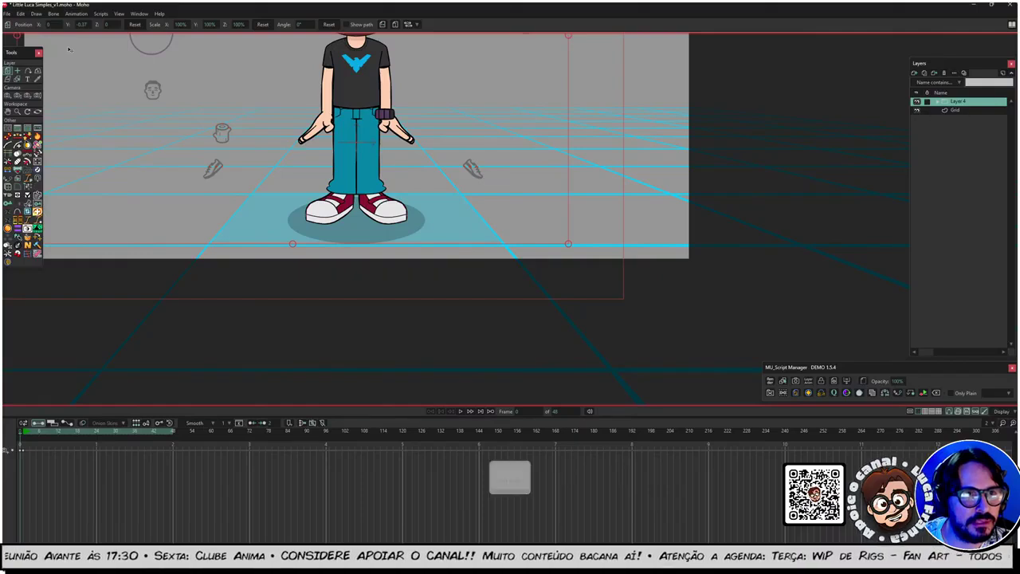
{"action": "left_click", "coordinate": [54, 24]}
{"action": "type", "text": "1.55"}
{"action": "key", "text": "Return"}
{"action": "mouse_move", "coordinate": [74, 22]}
{"action": "left_mouse_down"}
{"action": "mouse_move", "coordinate": [44, 23]}
{"action": "mouse_move", "coordinate": [54, 24]}
{"action": "left_mouse_up"}
{"action": "key", "text": "ctrl+z"}
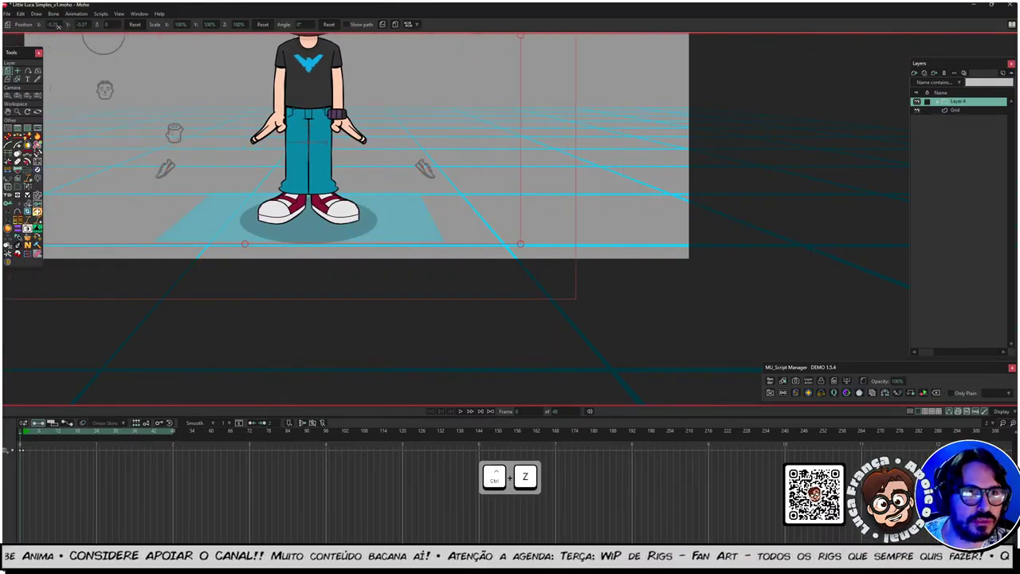
{"action": "left_click", "coordinate": [54, 25]}
{"action": "type", "text": "0"}
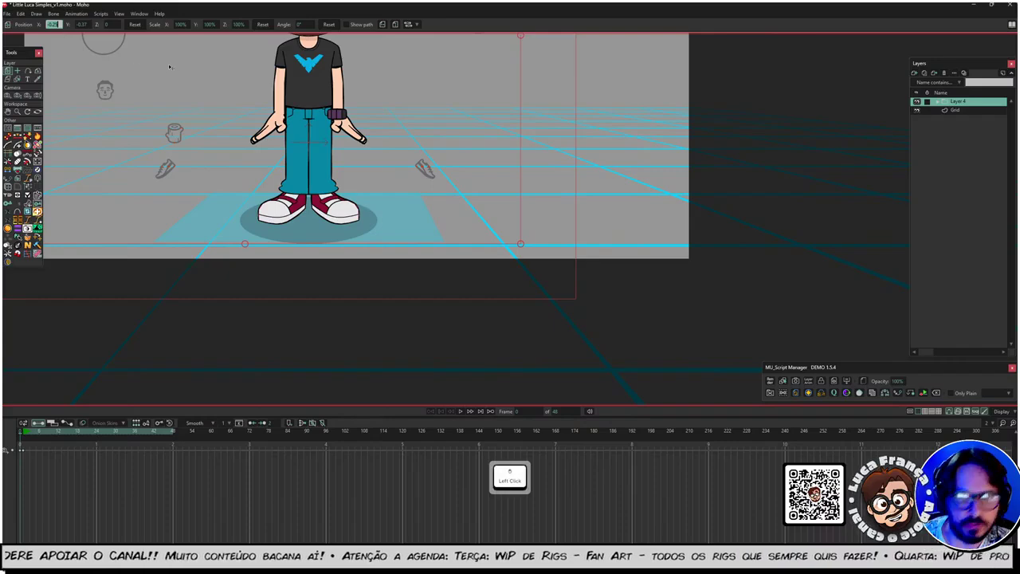
{"action": "key", "text": "Return"}
Step: At frame 1, flip the character group horizontally and move it sideways to about X 1.28
{"action": "scroll", "coordinate": [476, 239], "scroll_direction": "down", "scroll_amount": 3}
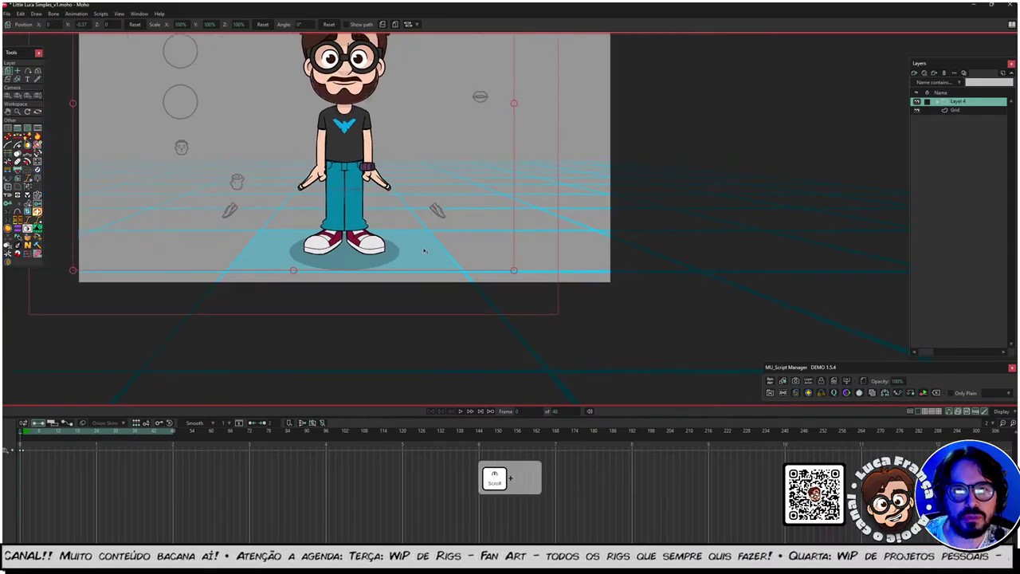
{"action": "left_click", "coordinate": [24, 433]}
{"action": "scroll", "coordinate": [353, 248], "scroll_direction": "up", "scroll_amount": 3}
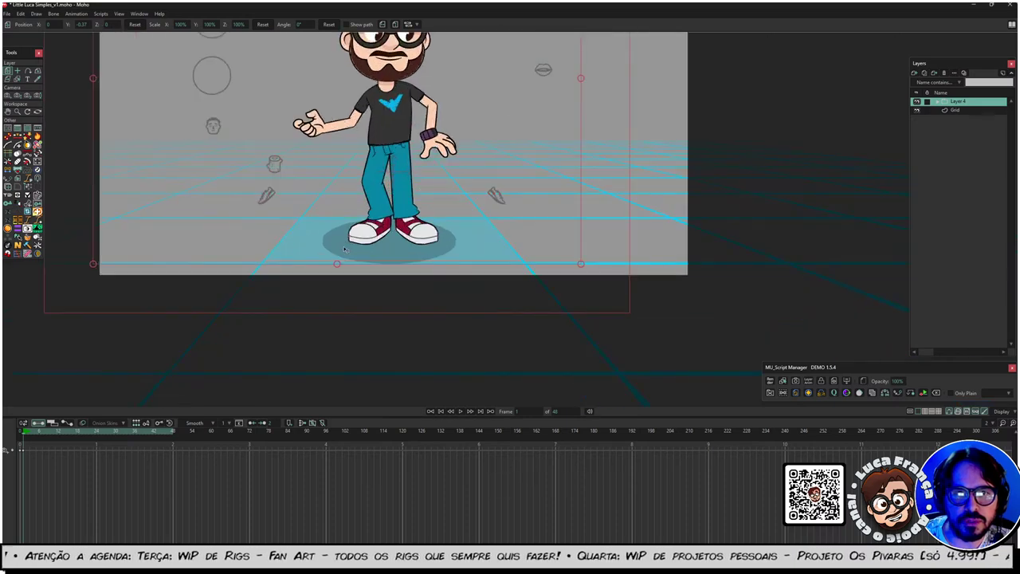
{"action": "scroll", "coordinate": [353, 249], "scroll_direction": "down", "scroll_amount": 2}
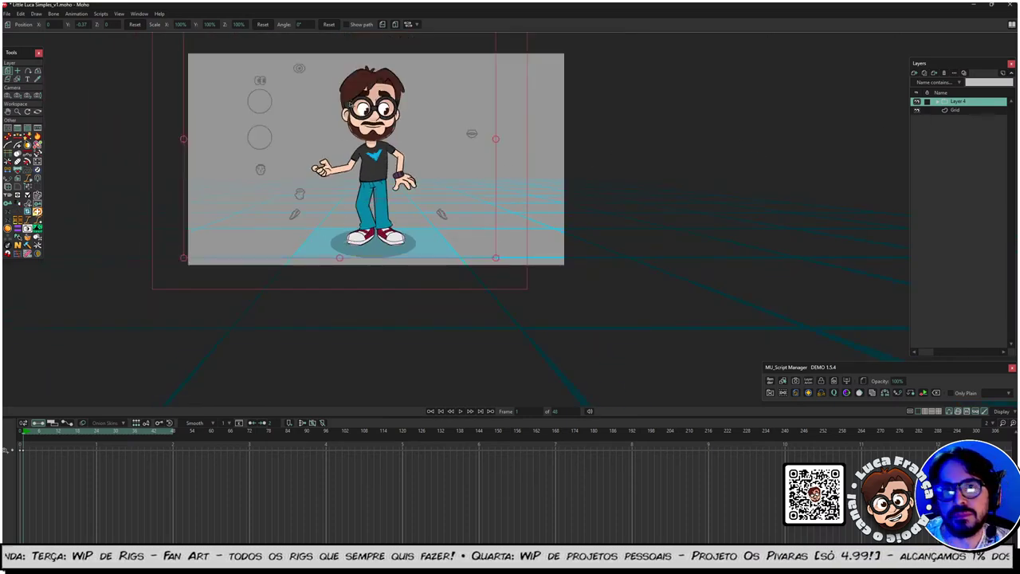
{"action": "left_click", "coordinate": [388, 25]}
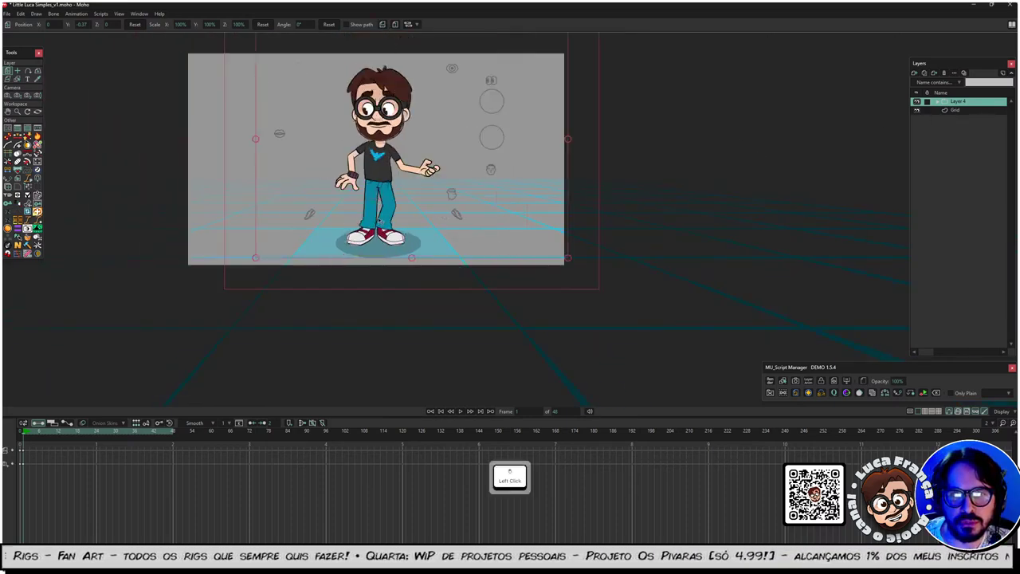
{"action": "left_click_drag", "start_coordinate": [354, 222], "coordinate": [519, 213]}
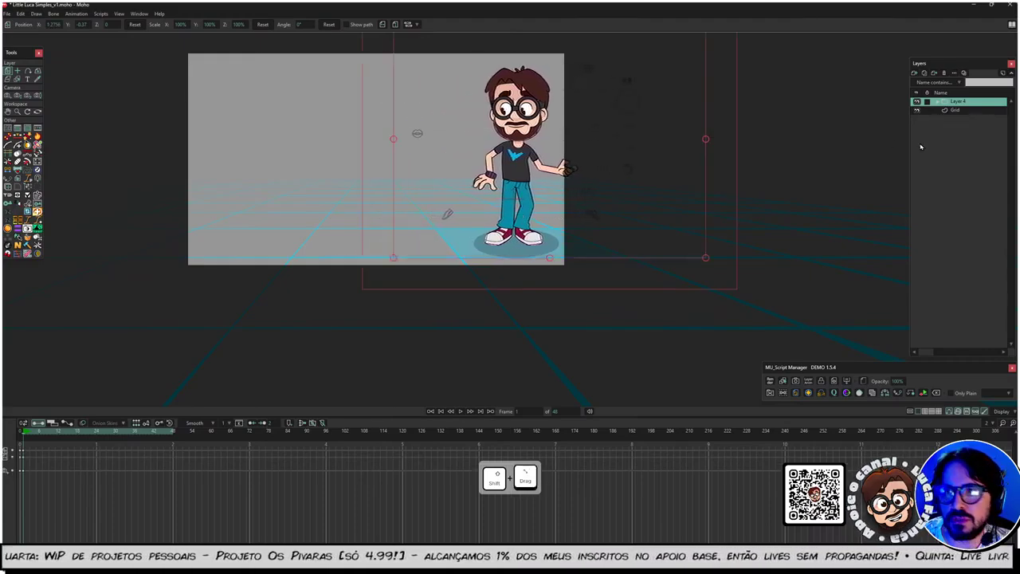
Step: Duplicate the group, flip the copy horizontally and place it on the opposite side at about X -1.27, Z -3.75
{"action": "left_click", "coordinate": [929, 84]}
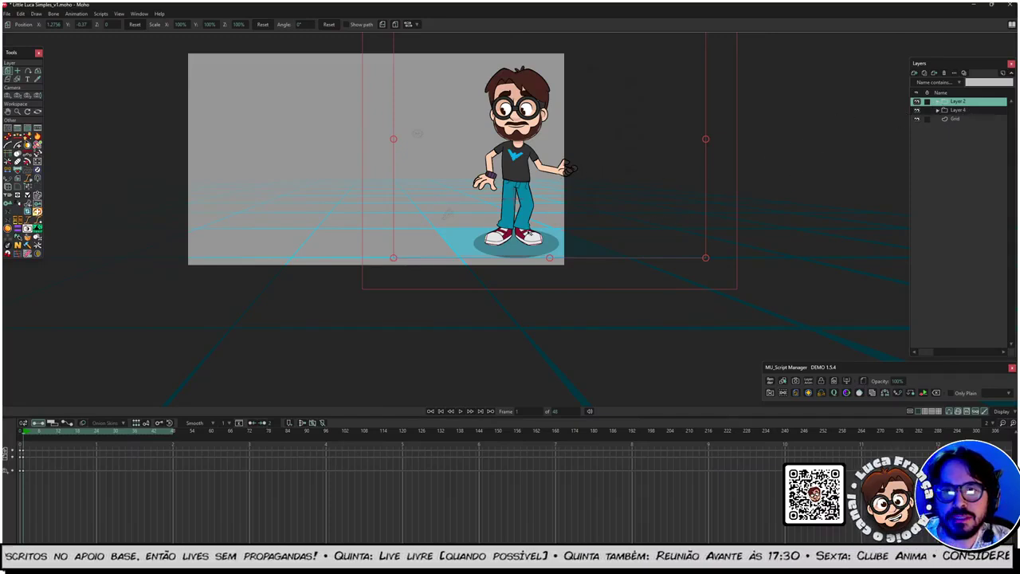
{"action": "left_click_drag", "start_coordinate": [557, 243], "coordinate": [281, 247]}
{"action": "left_click", "coordinate": [383, 25]}
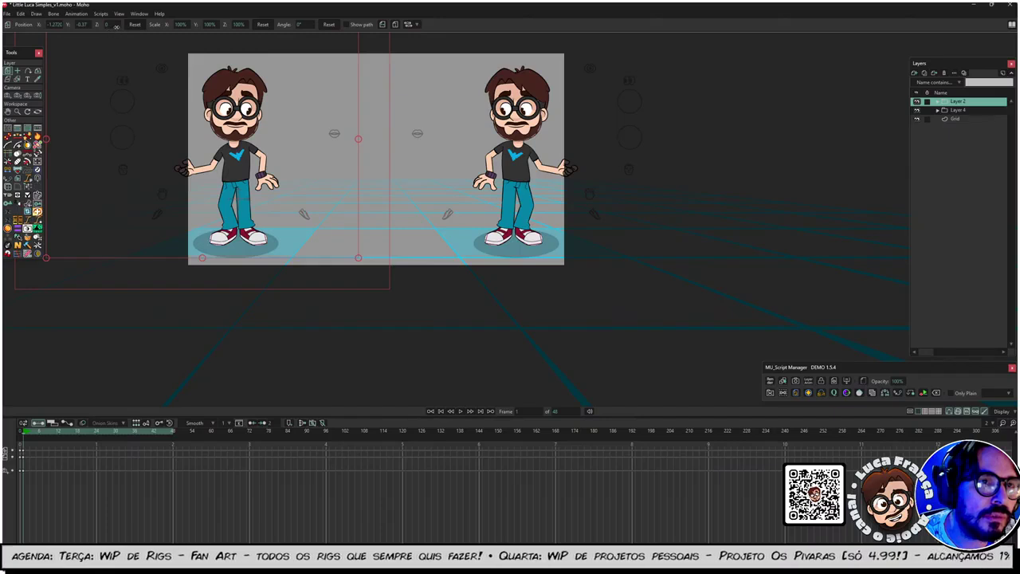
{"action": "left_click_drag", "start_coordinate": [116, 26], "coordinate": [68, 43]}
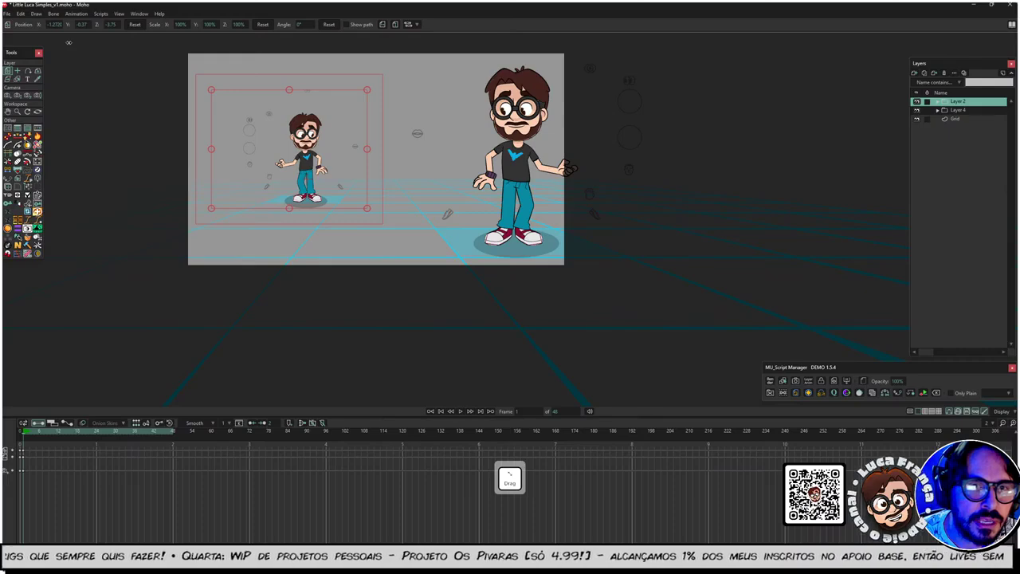
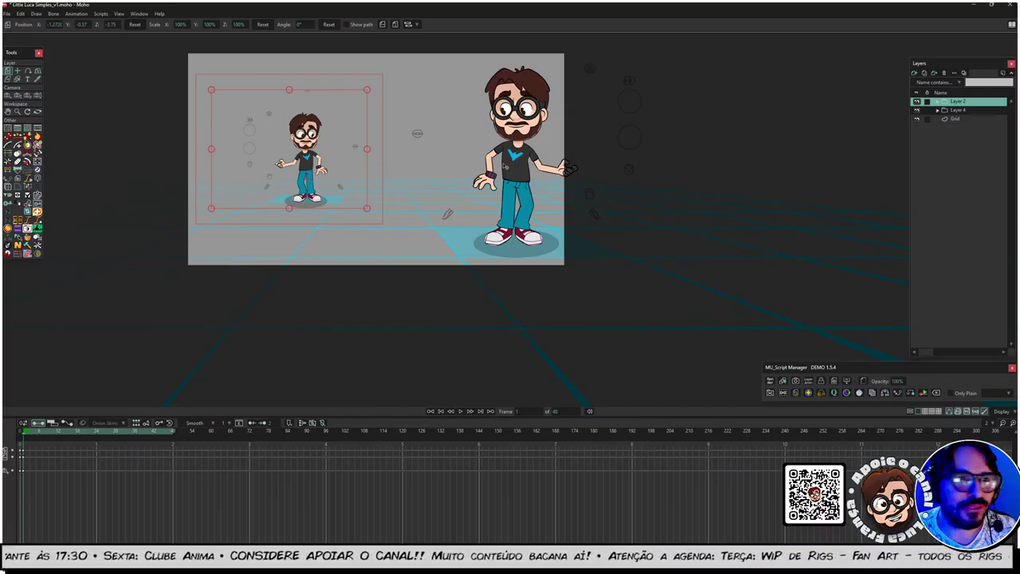
Step: Try tracking the camera sideways and vertically at frame 1, undoing each camera move
{"action": "left_click", "coordinate": [8, 94]}
{"action": "left_click_drag", "start_coordinate": [422, 208], "coordinate": [328, 213]}
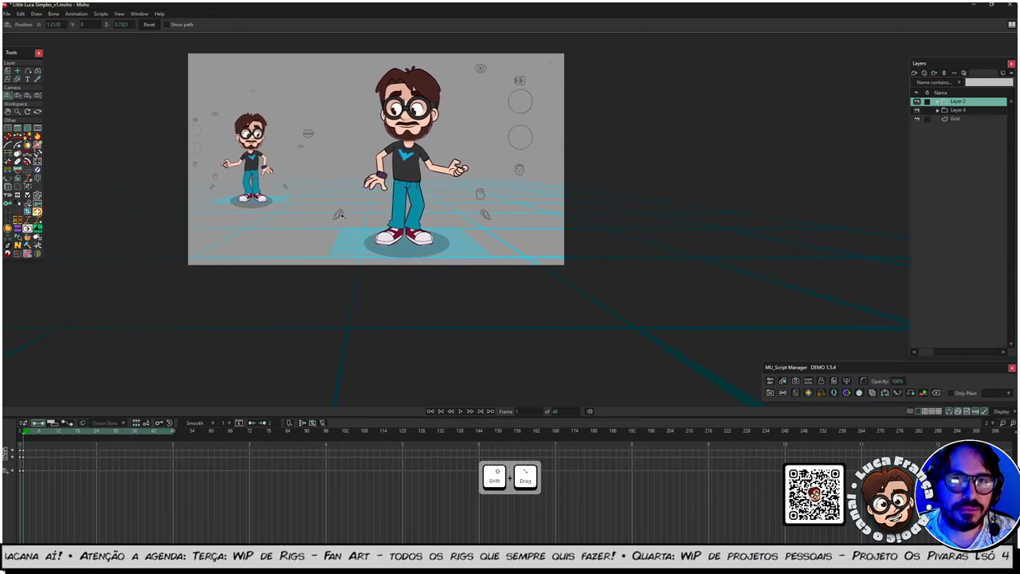
{"action": "key", "text": "ctrl+z"}
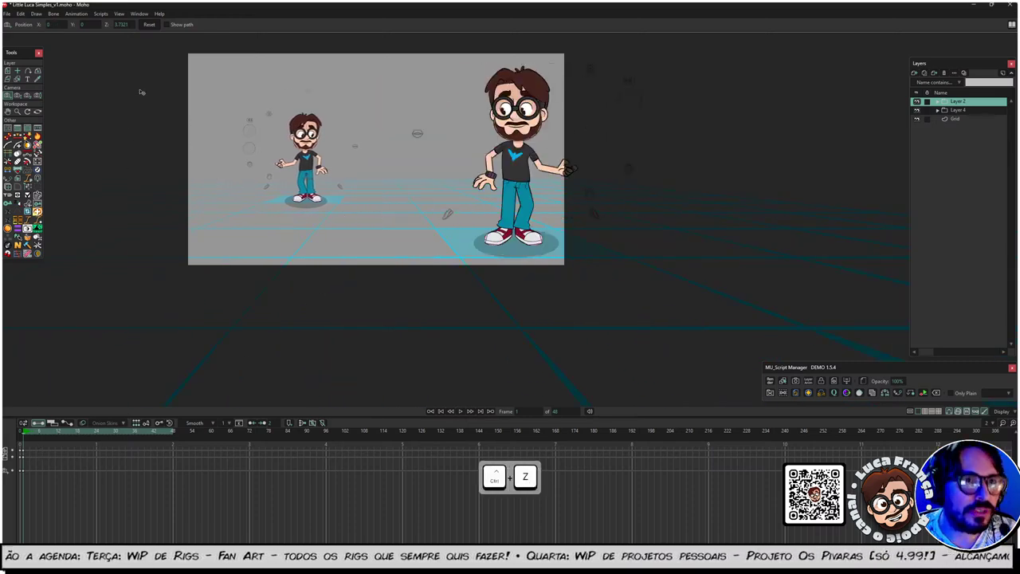
{"action": "left_click", "coordinate": [151, 26]}
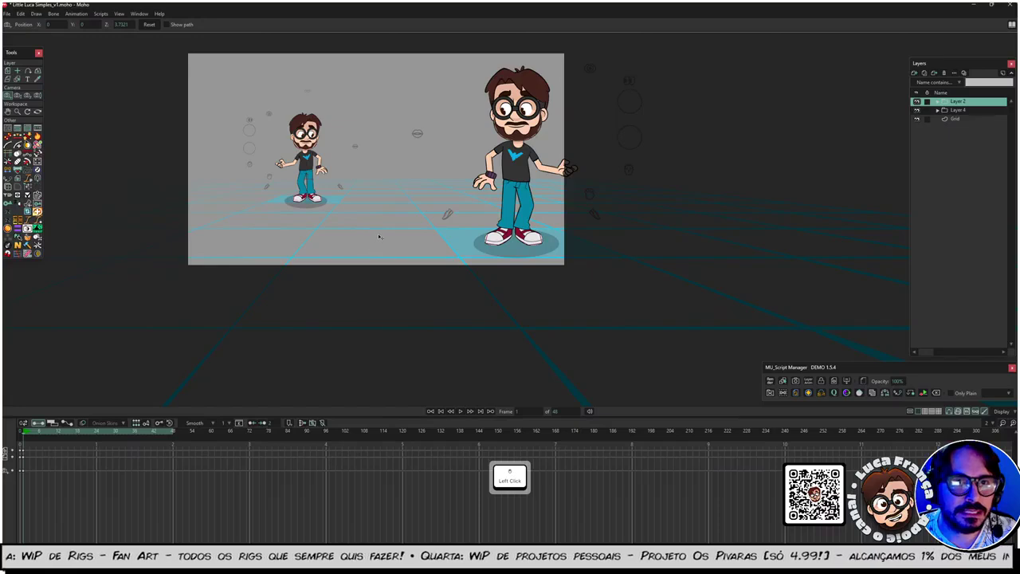
{"action": "mouse_move", "coordinate": [379, 236]}
{"action": "left_mouse_down"}
{"action": "mouse_move", "coordinate": [413, 237]}
{"action": "mouse_move", "coordinate": [376, 236]}
{"action": "mouse_move", "coordinate": [377, 217]}
{"action": "mouse_move", "coordinate": [378, 228]}
{"action": "left_mouse_up"}
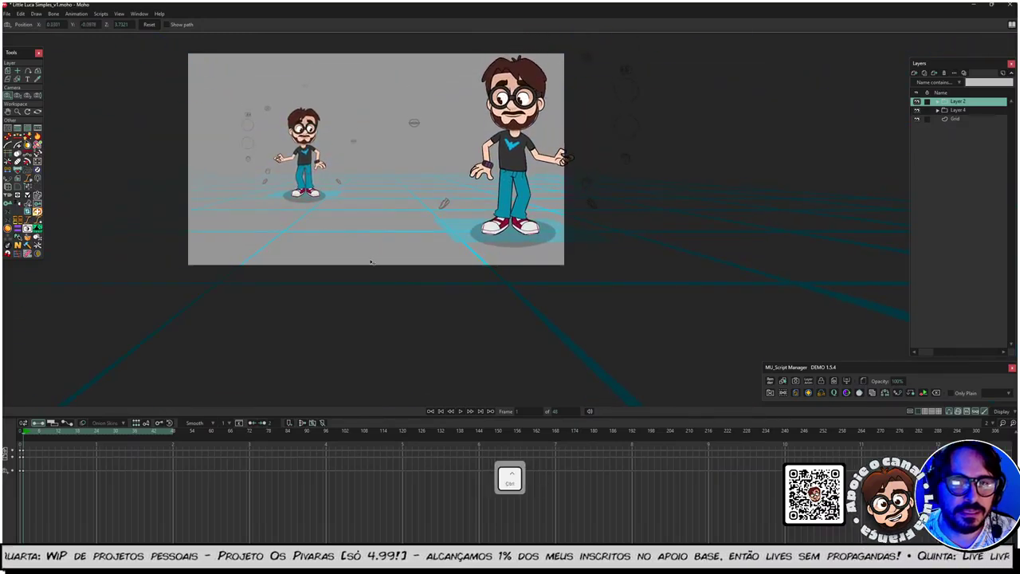
{"action": "key", "text": "ctrl+z"}
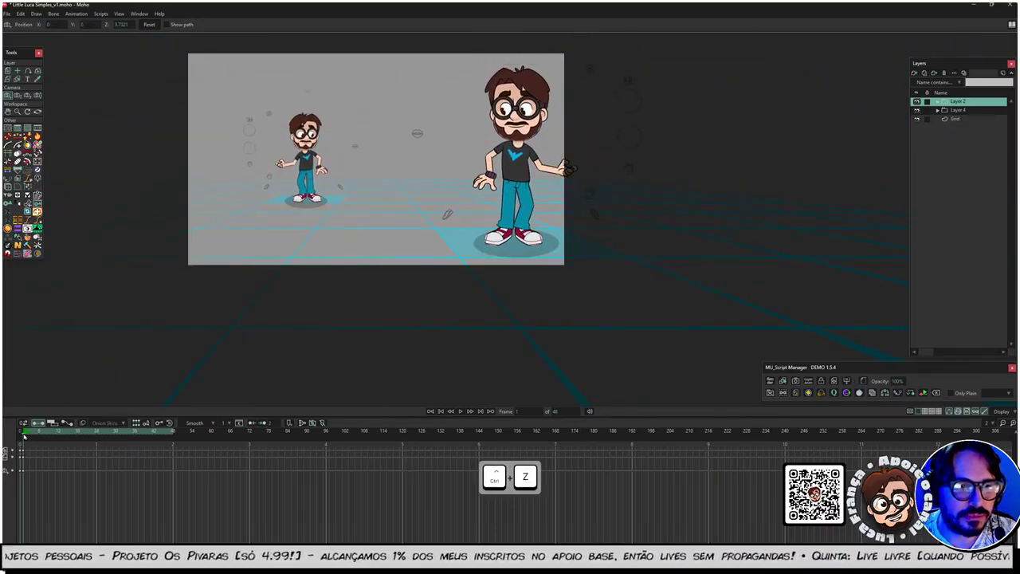
Step: Try moving the camera at frame 0, then undo the move and return to frame 1
{"action": "left_click", "coordinate": [29, 437]}
{"action": "left_click_drag", "start_coordinate": [353, 269], "coordinate": [302, 287]}
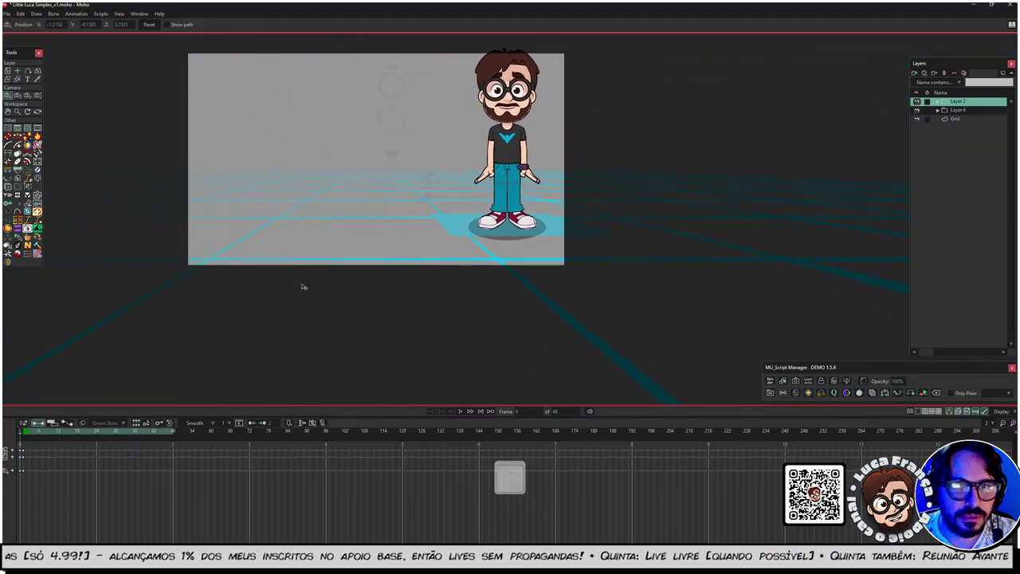
{"action": "key", "text": "ctrl+z"}
{"action": "left_click", "coordinate": [26, 431]}
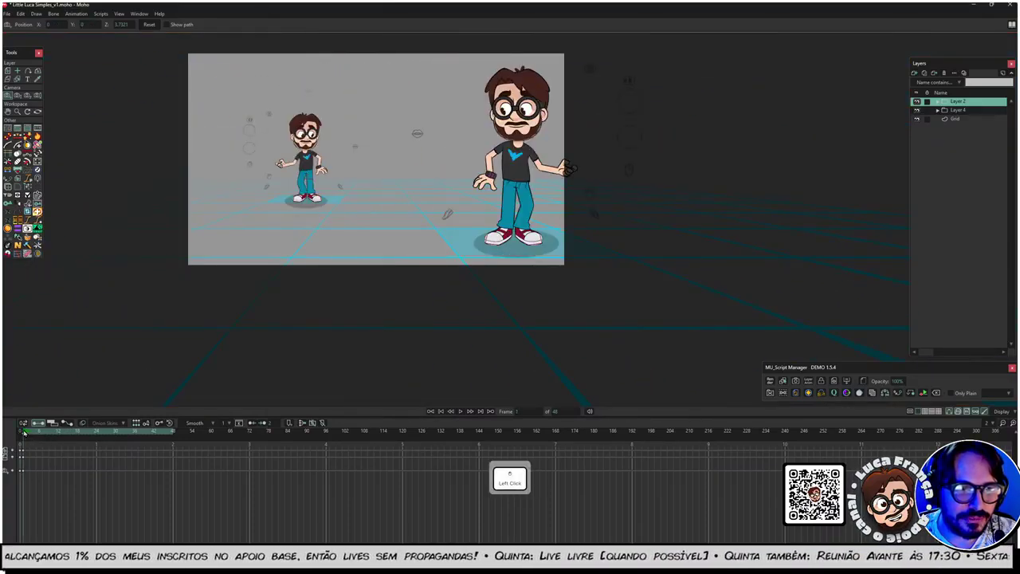
Step: Duplicate the distant character group, flip the copy horizontally and place it farther back at about X 1.27, Z -8.75
{"action": "scroll", "coordinate": [410, 204], "scroll_direction": "up", "scroll_amount": 3}
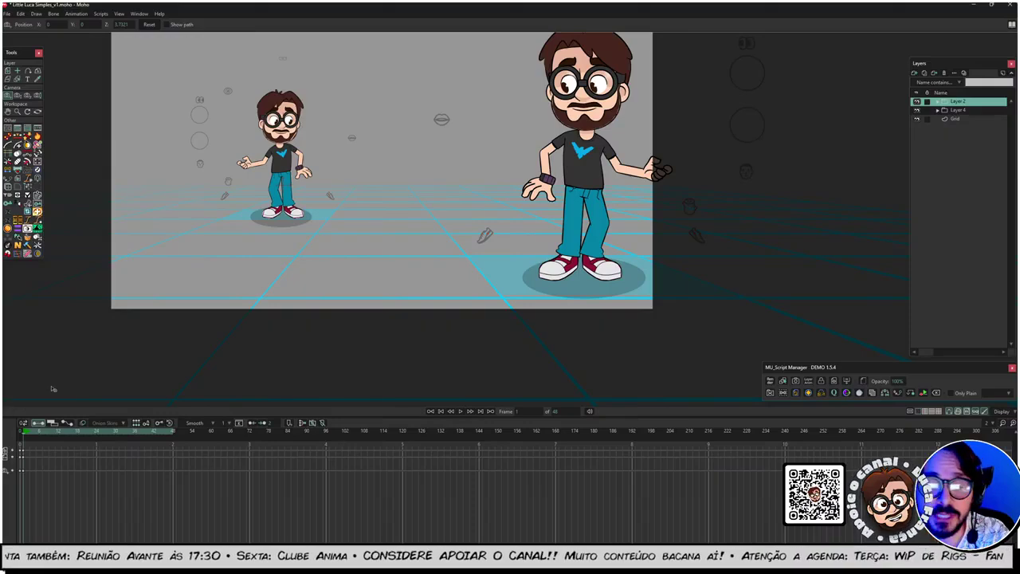
{"action": "left_click", "coordinate": [924, 75]}
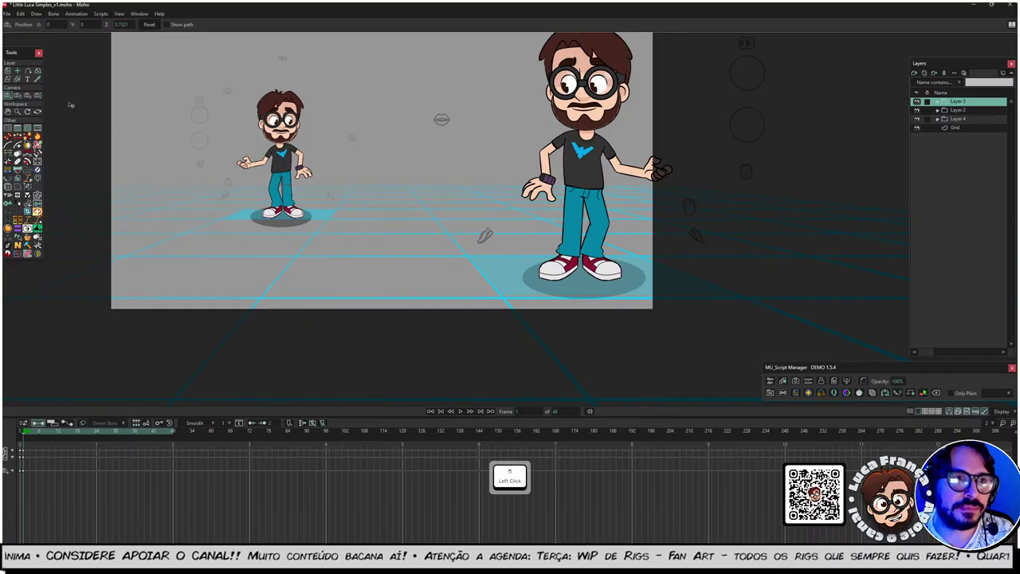
{"action": "left_click", "coordinate": [8, 70]}
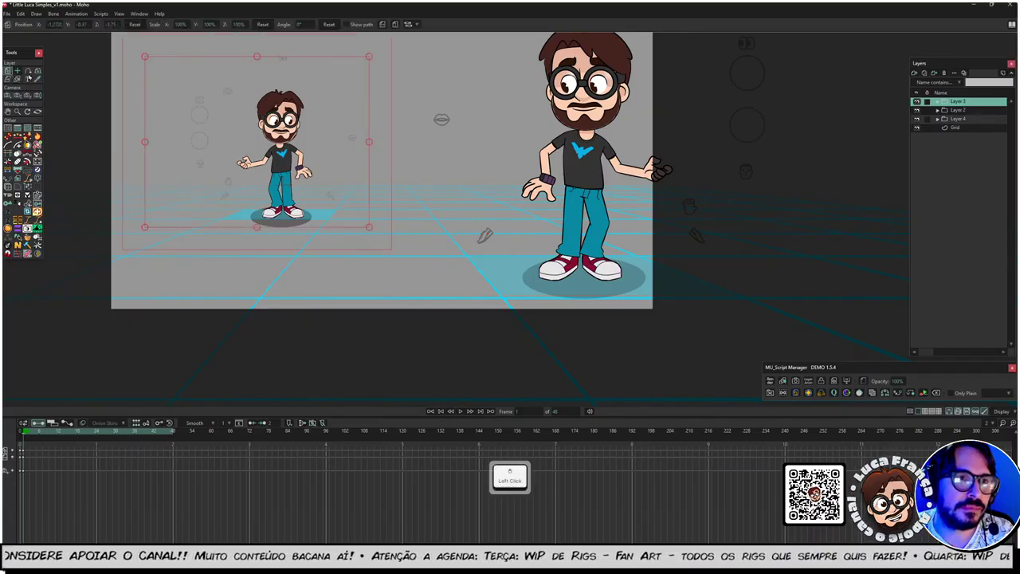
{"action": "left_click", "coordinate": [384, 26]}
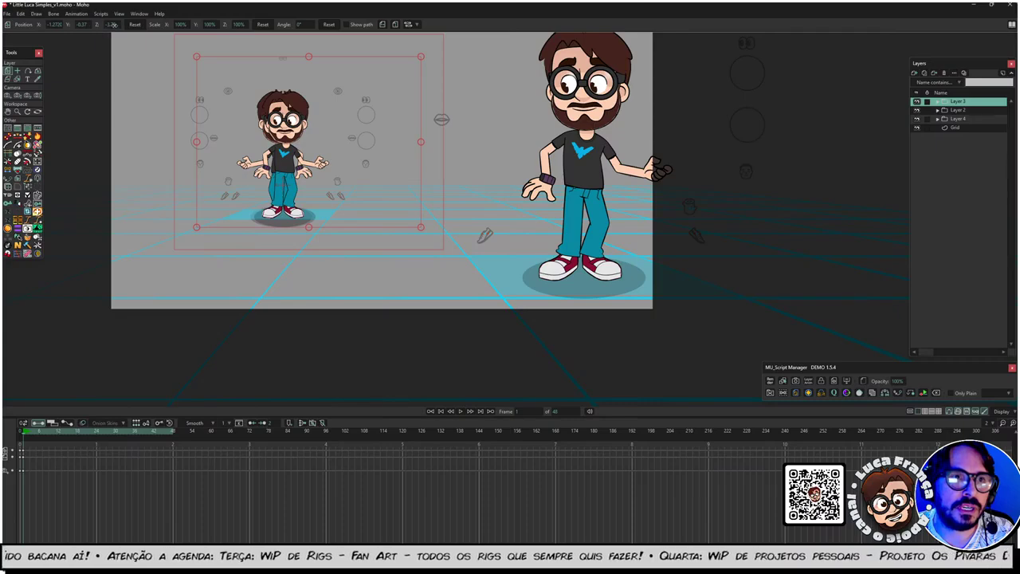
{"action": "left_click_drag", "start_coordinate": [113, 24], "coordinate": [94, 32]}
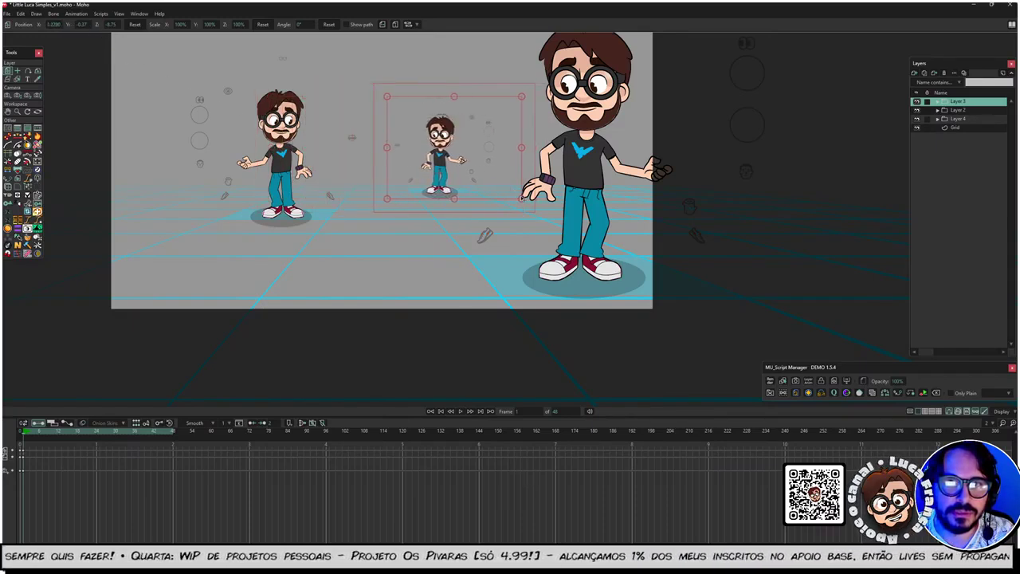
{"action": "left_click_drag", "start_coordinate": [596, 241], "coordinate": [588, 289]}
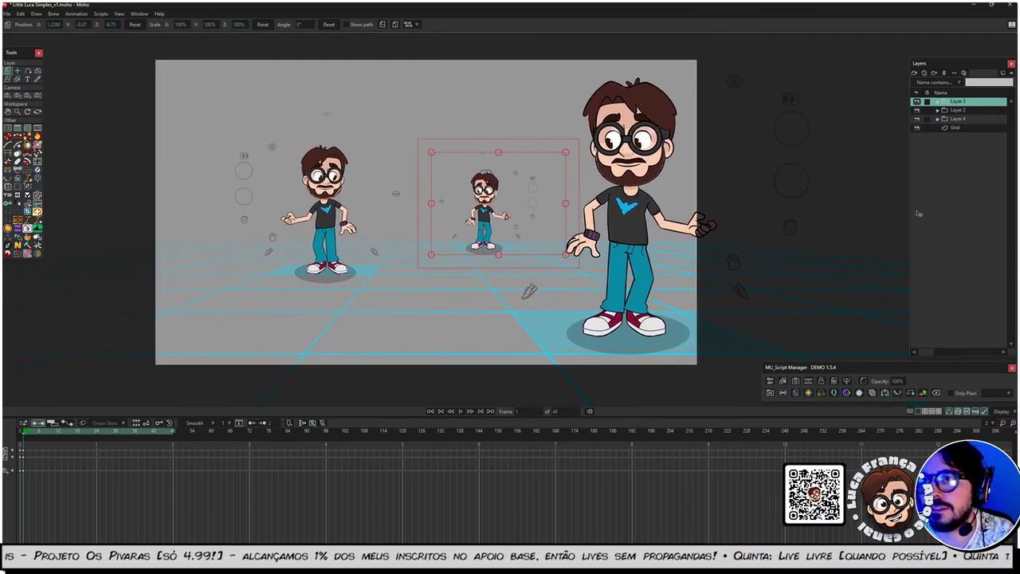
{"action": "left_click", "coordinate": [950, 195]}
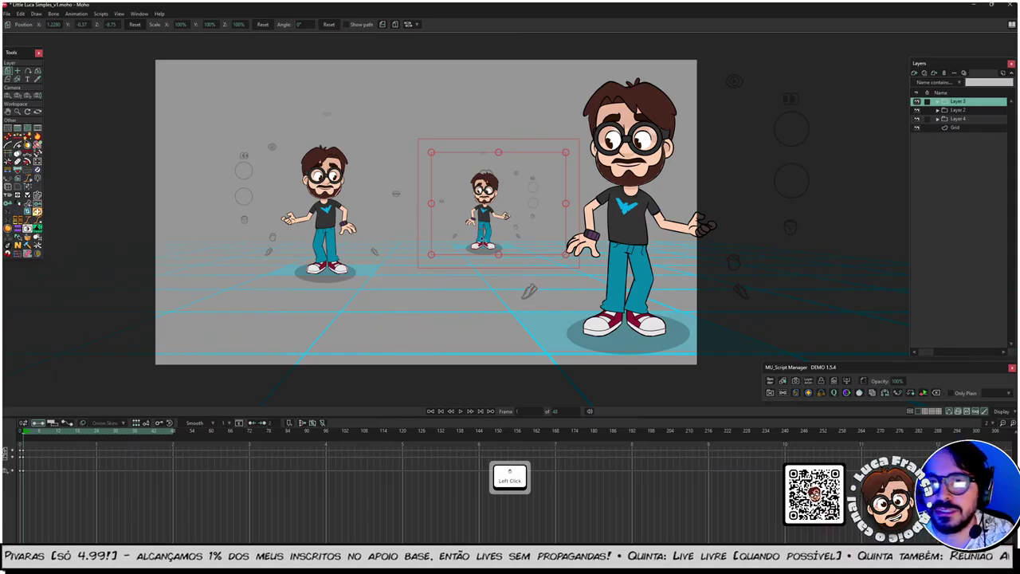
{"action": "left_click", "coordinate": [486, 231], "text": "shift"}
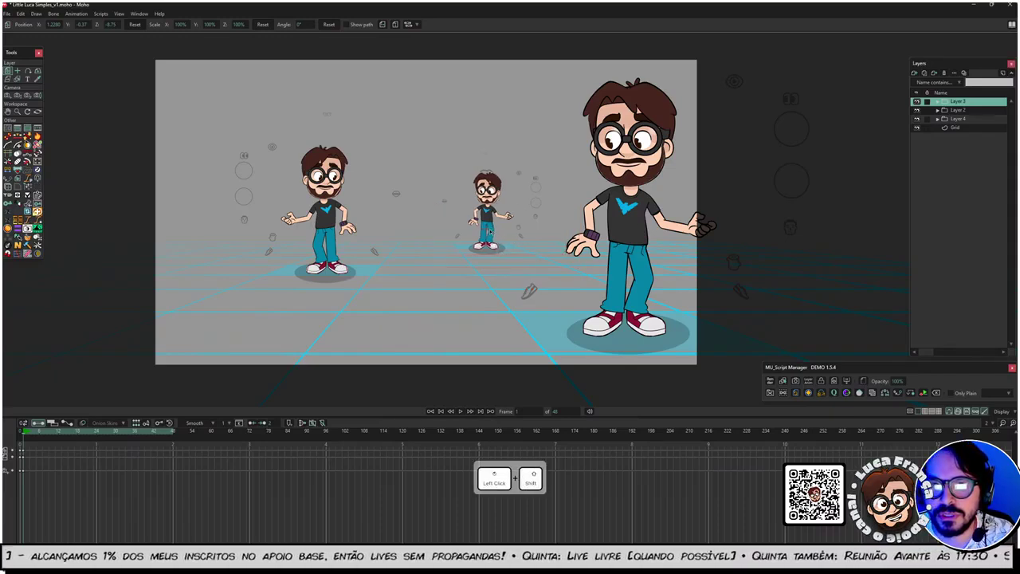
{"action": "left_click", "coordinate": [488, 231], "text": "shift"}
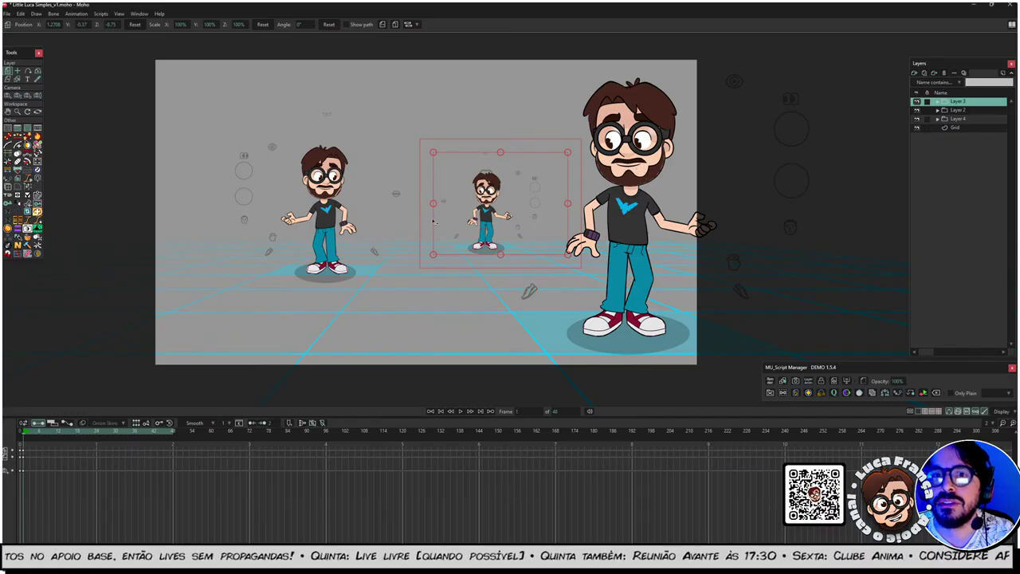
Step: Track the camera vertically to about Y 0.46 with all three characters in the scene
{"action": "left_click", "coordinate": [8, 94]}
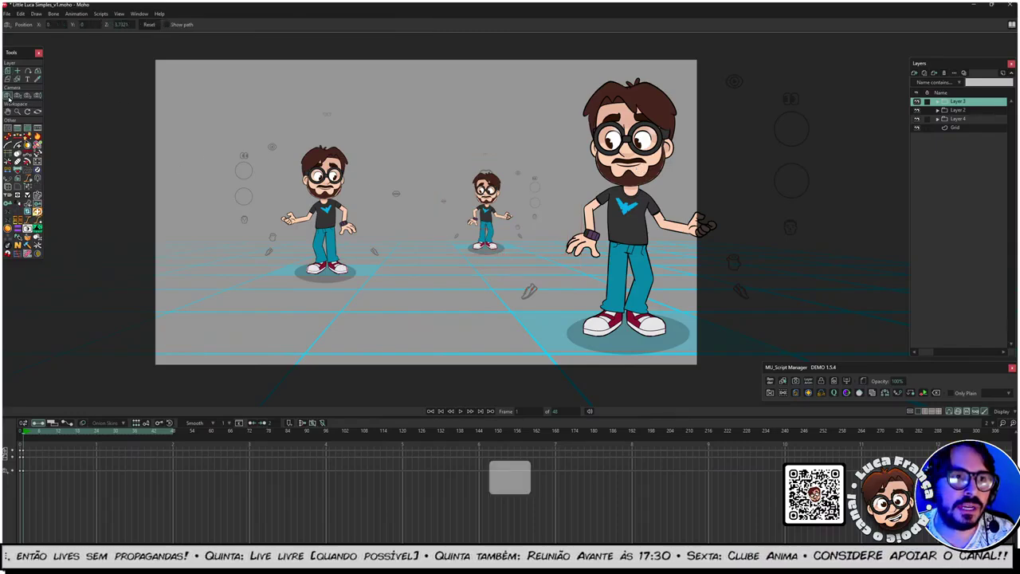
{"action": "left_click_drag", "start_coordinate": [445, 212], "coordinate": [343, 233]}
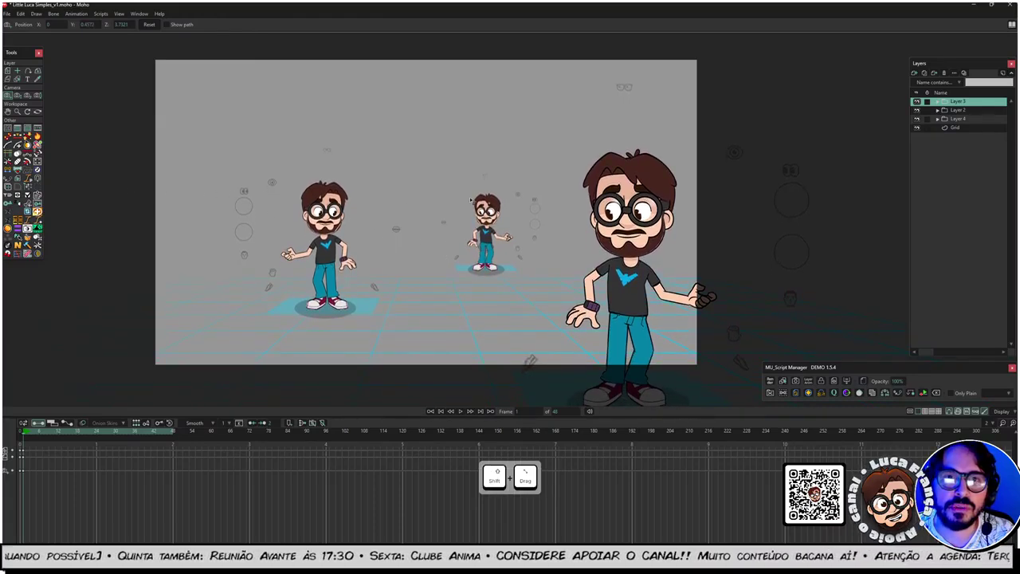
Step: Try adding a horizontal guide with the Grid layer selected, then undo it
{"action": "left_click", "coordinate": [950, 129]}
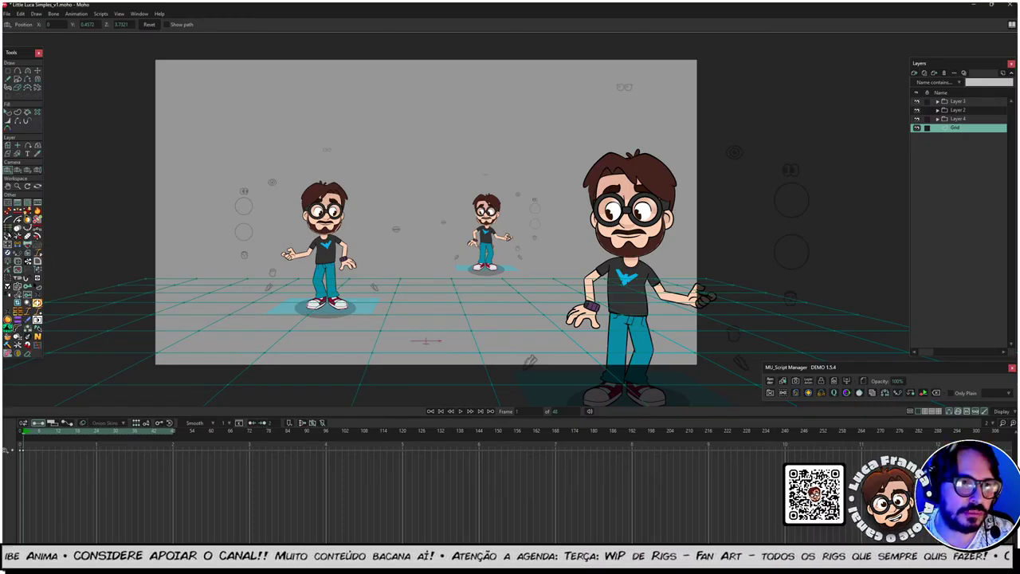
{"action": "left_click", "coordinate": [11, 229]}
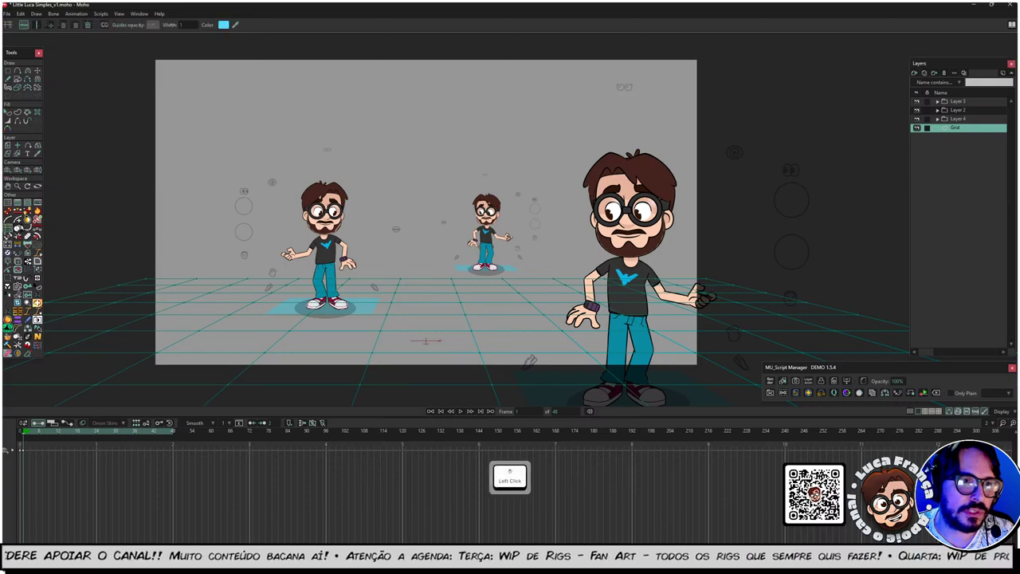
{"action": "left_click", "coordinate": [25, 25]}
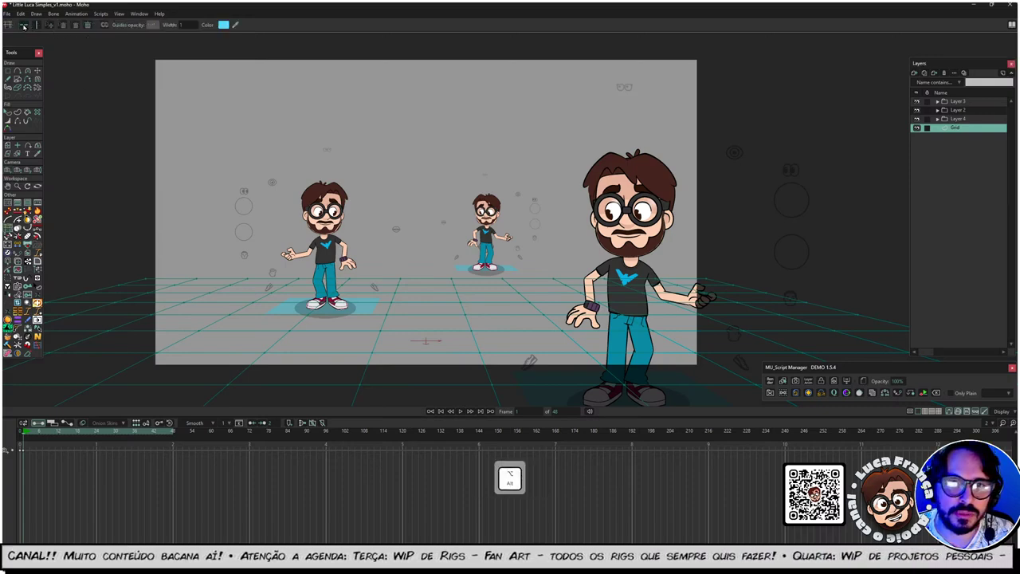
{"action": "scroll", "coordinate": [347, 208], "scroll_direction": "up", "scroll_amount": 3}
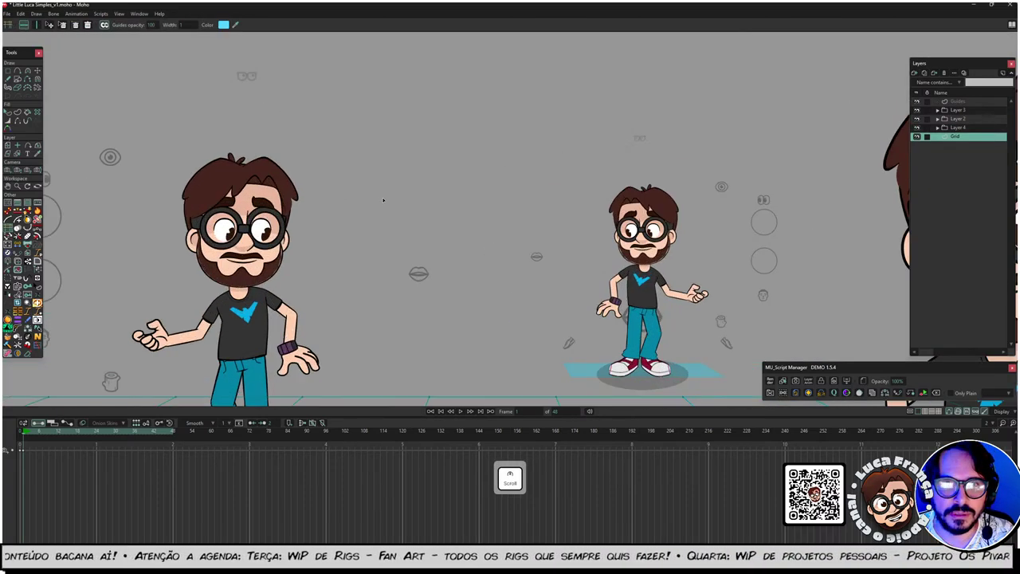
{"action": "scroll", "coordinate": [374, 211], "scroll_direction": "down", "scroll_amount": 6}
{"action": "scroll", "coordinate": [381, 213], "scroll_direction": "down", "scroll_amount": 6}
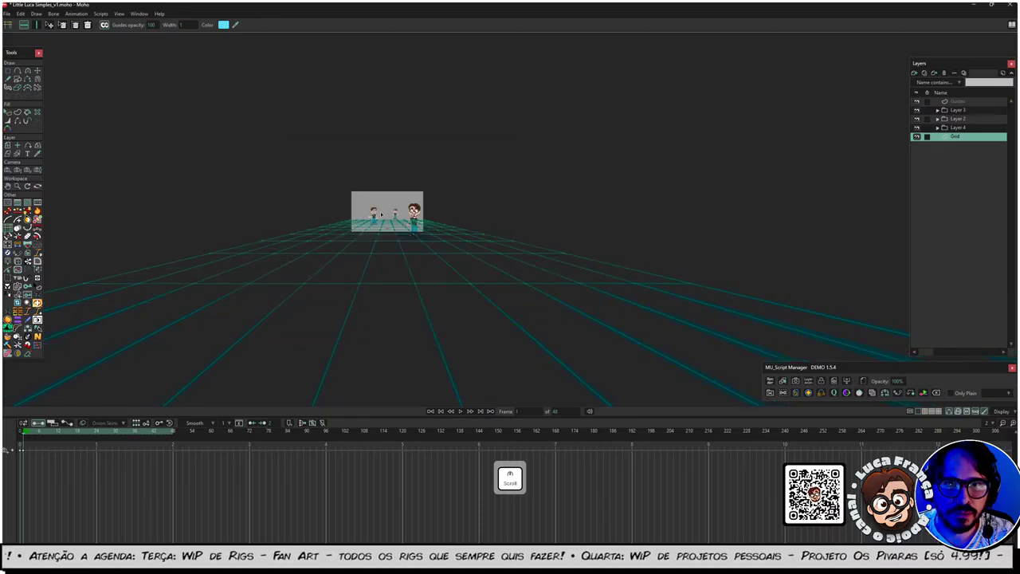
{"action": "scroll", "coordinate": [383, 209], "scroll_direction": "up", "scroll_amount": 7}
{"action": "scroll", "coordinate": [383, 209], "scroll_direction": "up", "scroll_amount": 5}
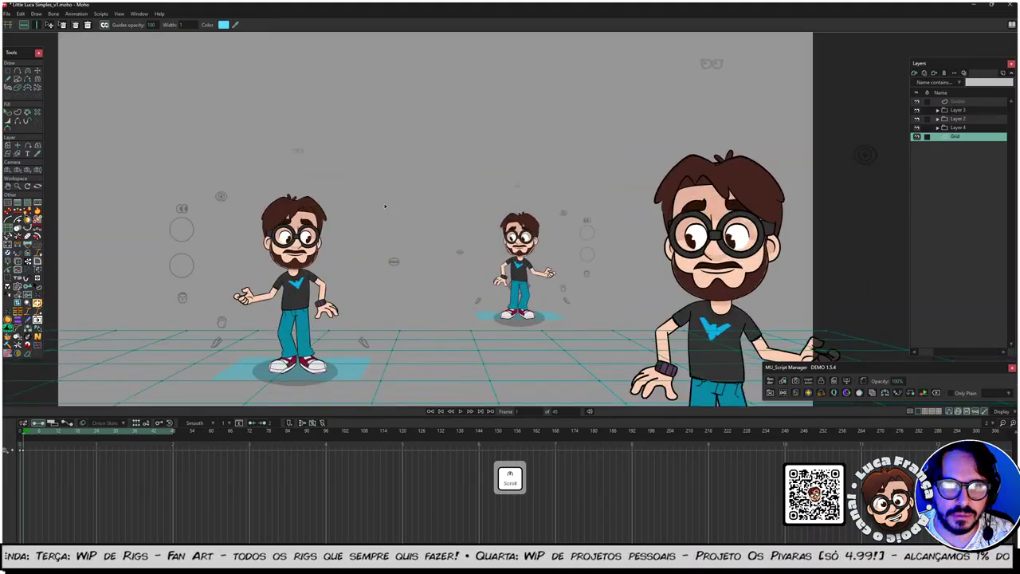
{"action": "scroll", "coordinate": [634, 205], "scroll_direction": "down", "scroll_amount": 3}
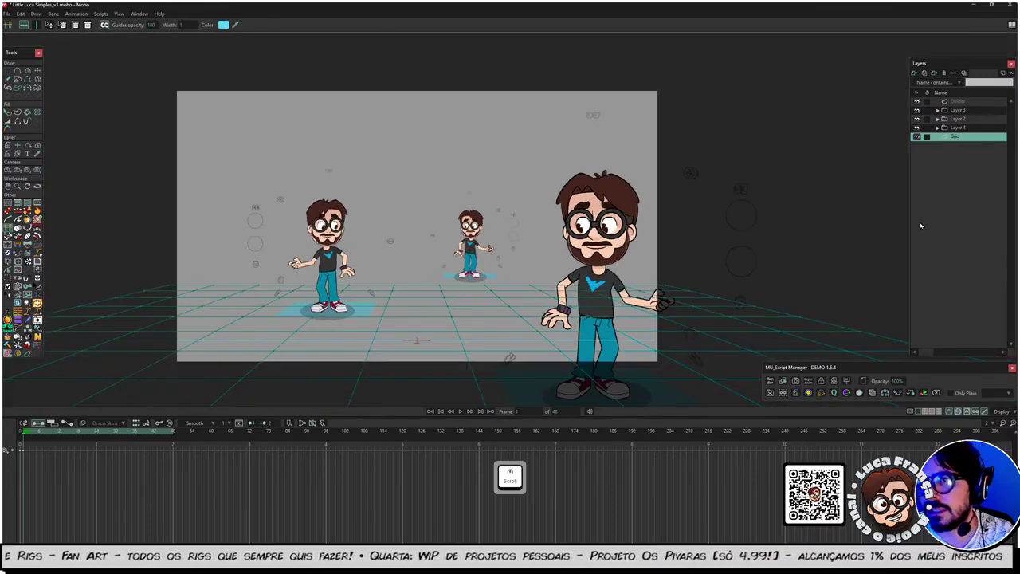
{"action": "key", "text": "ctrl+z"}
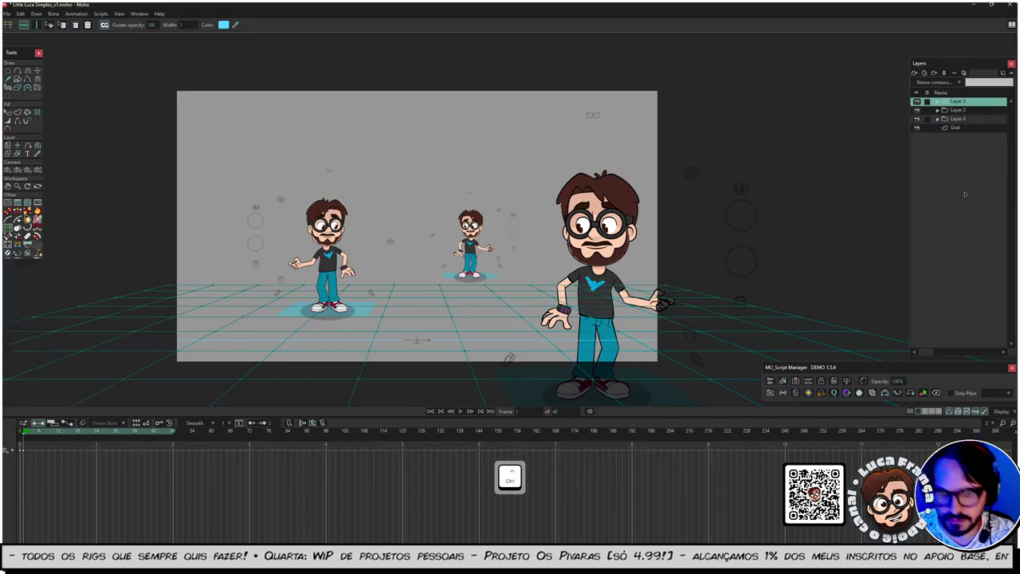
{"action": "key", "text": "ctrl+z"}
{"action": "key", "text": "ctrl+z"}
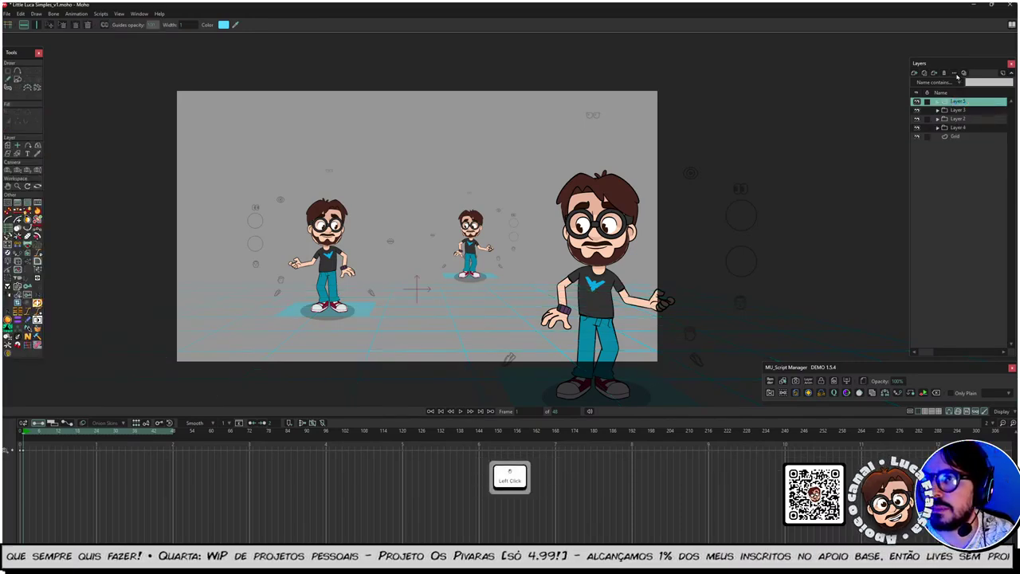
Step: Add a horizontal guide near the far edge of the floor grid at frame 1, with the new vector layer selected
{"action": "left_click", "coordinate": [17, 79], "text": "alt"}
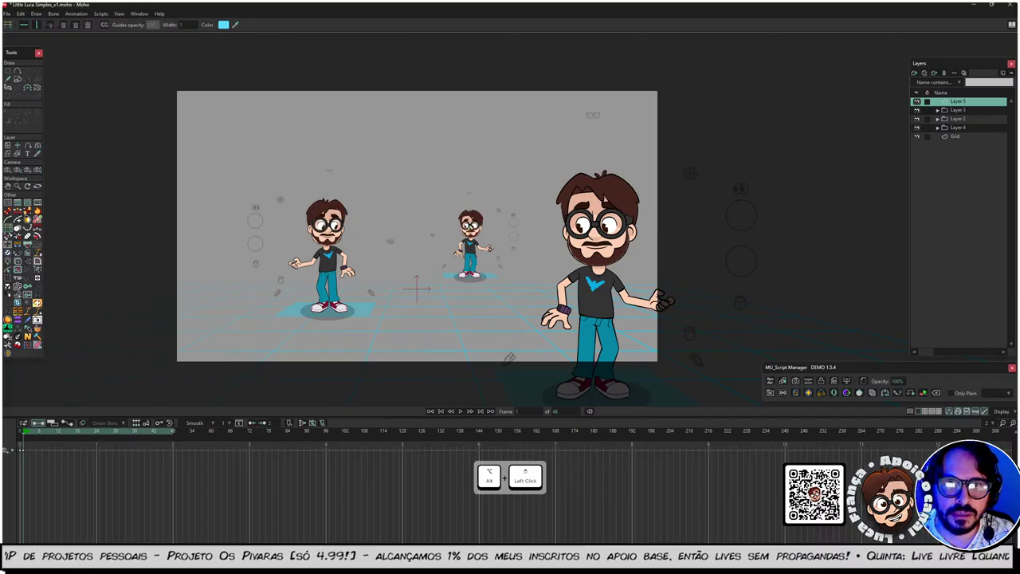
{"action": "scroll", "coordinate": [424, 214], "scroll_direction": "up", "scroll_amount": 3}
{"action": "scroll", "coordinate": [425, 214], "scroll_direction": "down", "scroll_amount": 4}
{"action": "scroll", "coordinate": [430, 279], "scroll_direction": "up", "scroll_amount": 2}
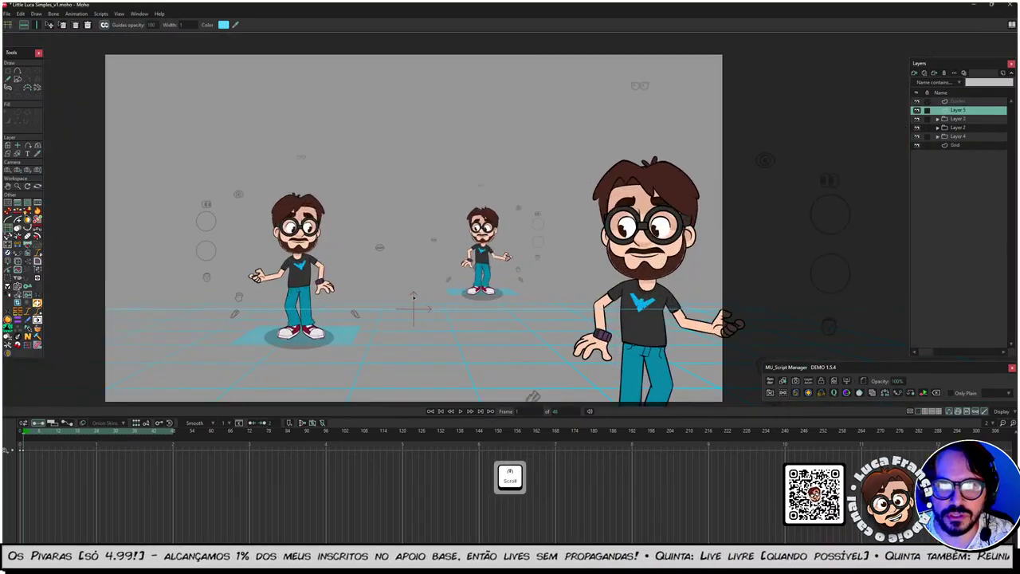
Step: Check the camera immunity and rendering options in the Guides layer's settings, leaving them unchanged
{"action": "left_click", "coordinate": [958, 102]}
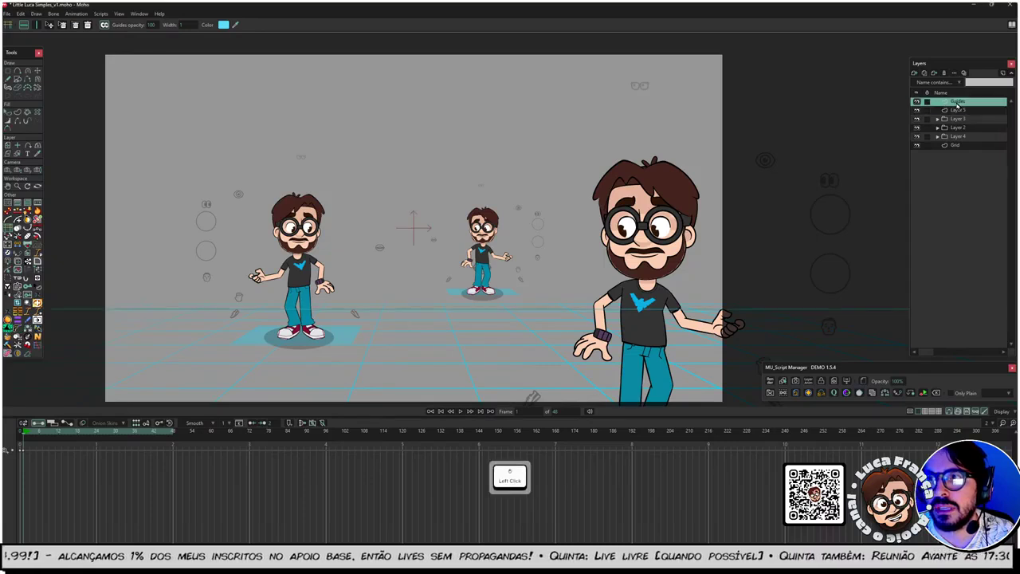
{"action": "double_click", "coordinate": [958, 101]}
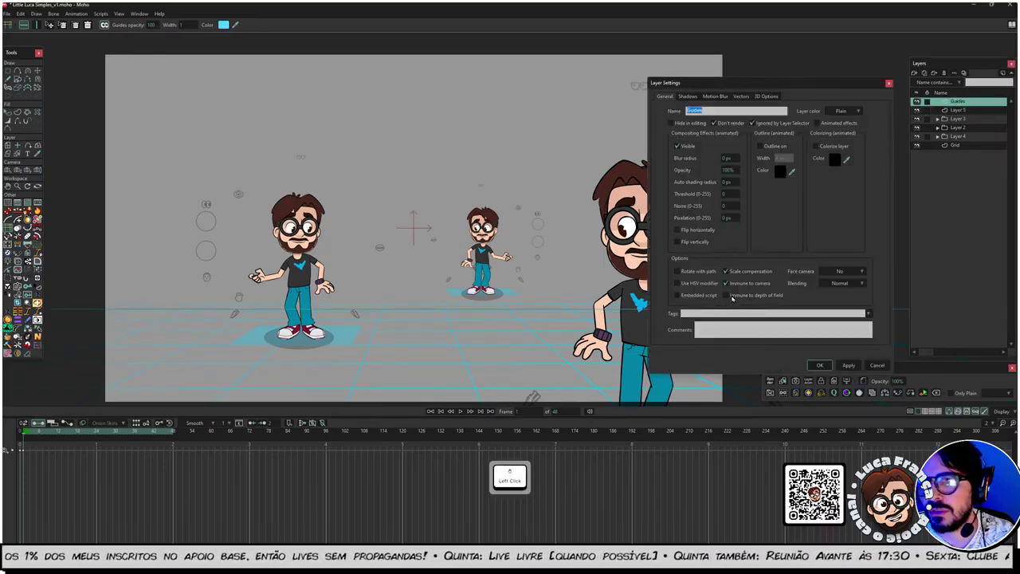
{"action": "left_click", "coordinate": [885, 366]}
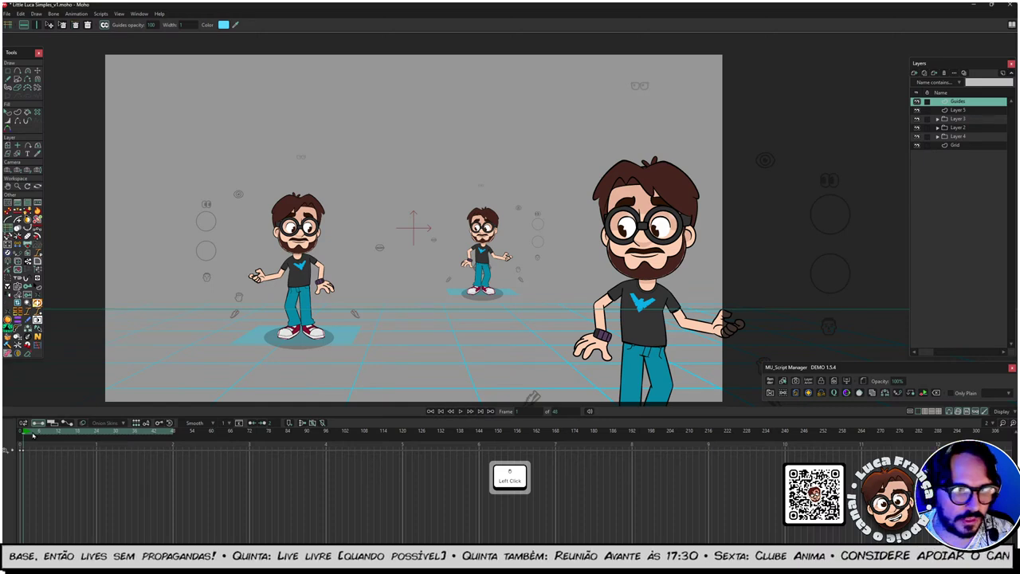
Step: Delete the Guides layer at frame 0, add a horizontal guide across the middle of the canvas, and select its Guides layer
{"action": "left_click_drag", "start_coordinate": [20, 435], "coordinate": [21, 436]}
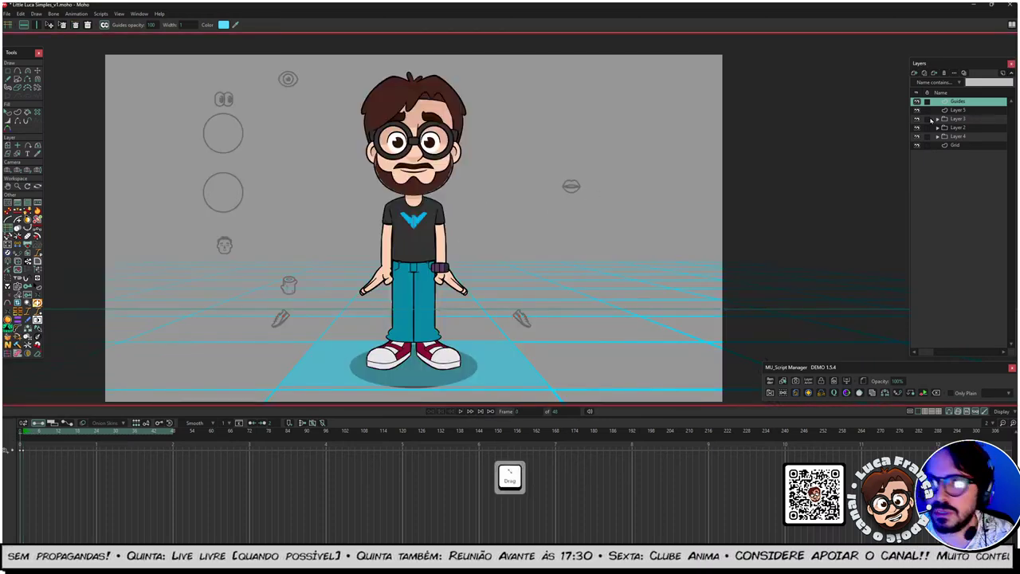
{"action": "left_click", "coordinate": [945, 74]}
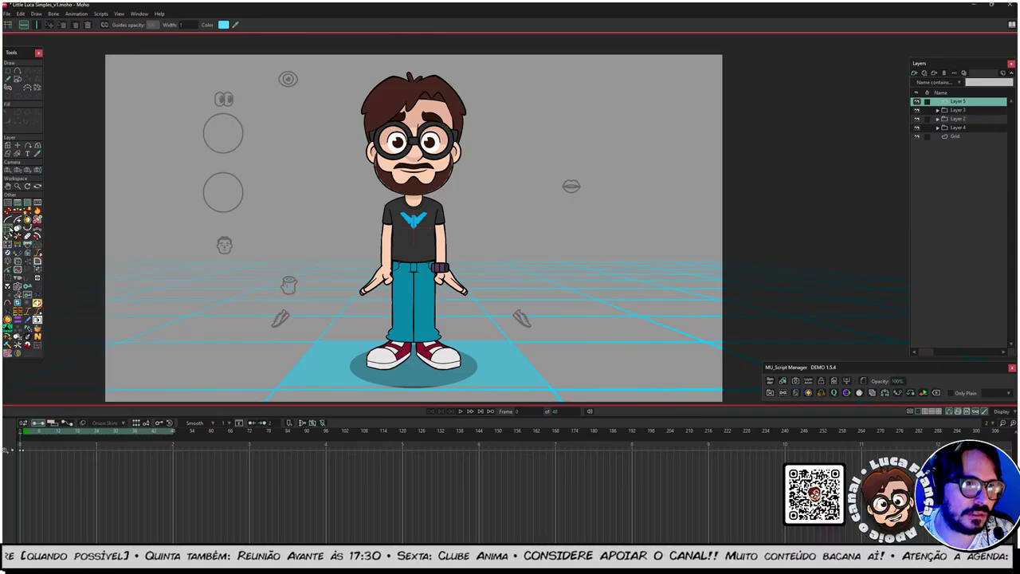
{"action": "key", "text": "alt"}
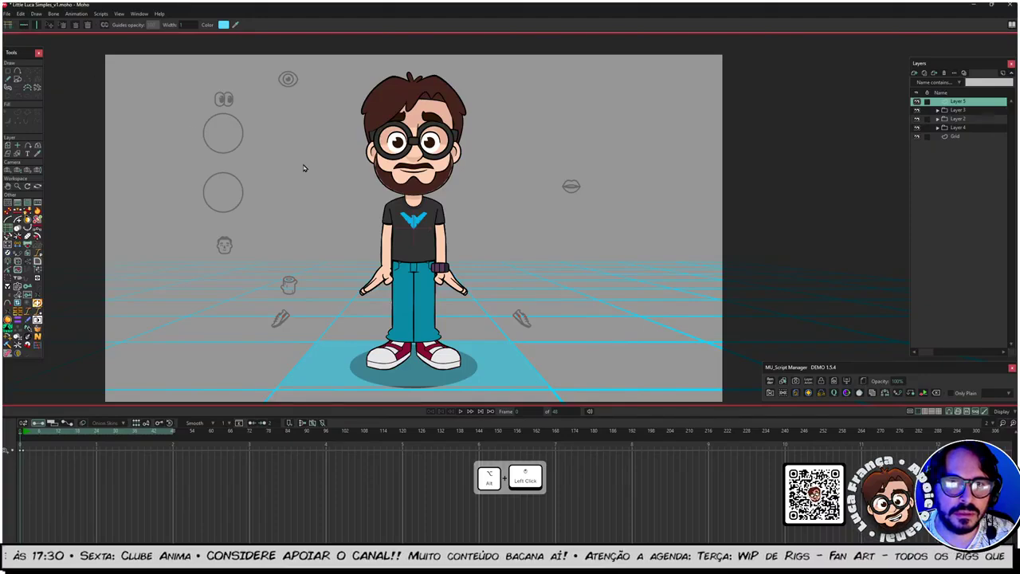
{"action": "left_click", "coordinate": [334, 229], "text": "alt"}
{"action": "scroll", "coordinate": [334, 232], "scroll_direction": "up", "scroll_amount": 2}
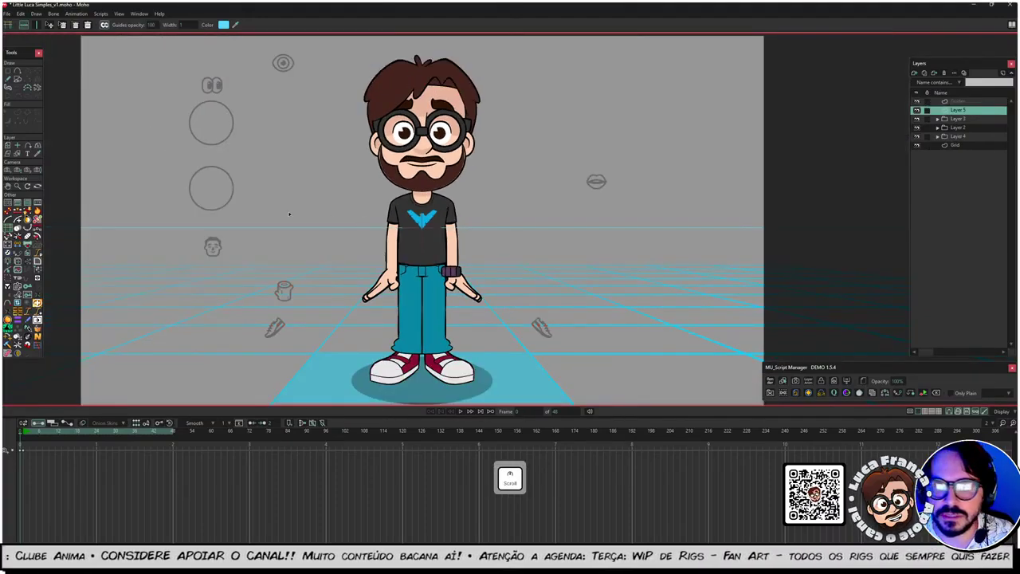
{"action": "left_click", "coordinate": [961, 102]}
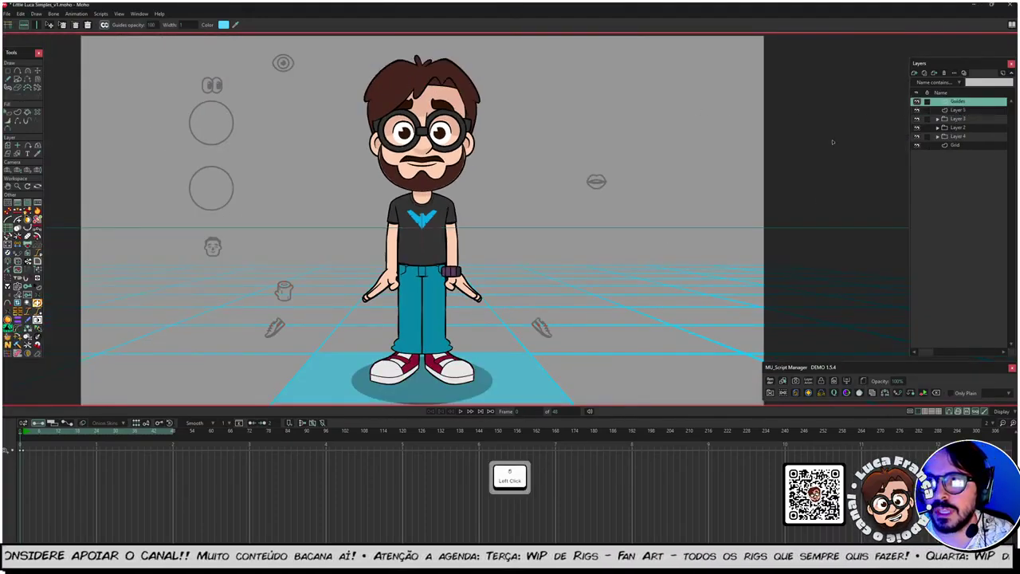
Step: Track the camera up and down at frame 2 to compare the characters with the horizon guide, ending at about Y -0.13
{"action": "left_click", "coordinate": [23, 433]}
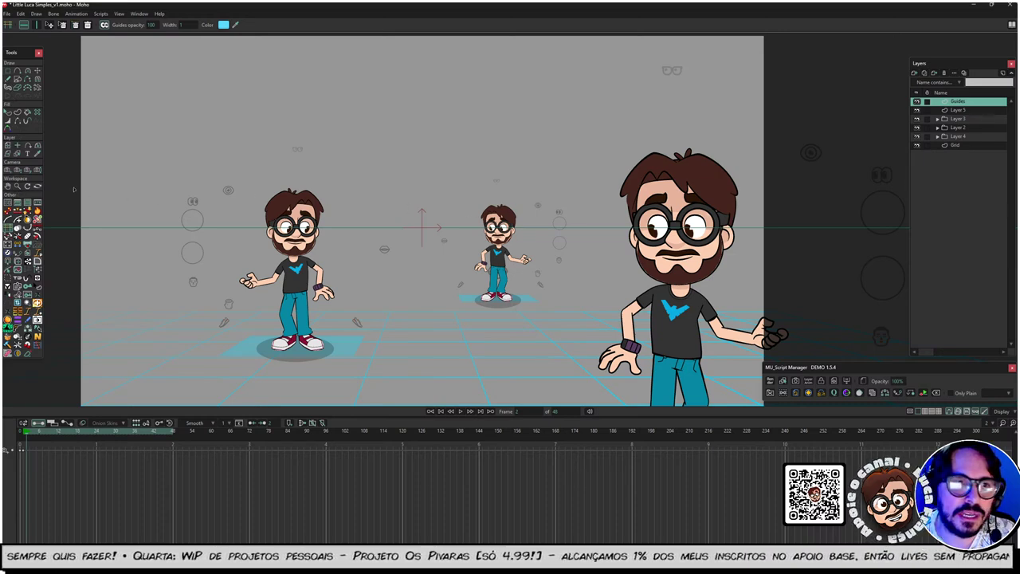
{"action": "left_click", "coordinate": [8, 169]}
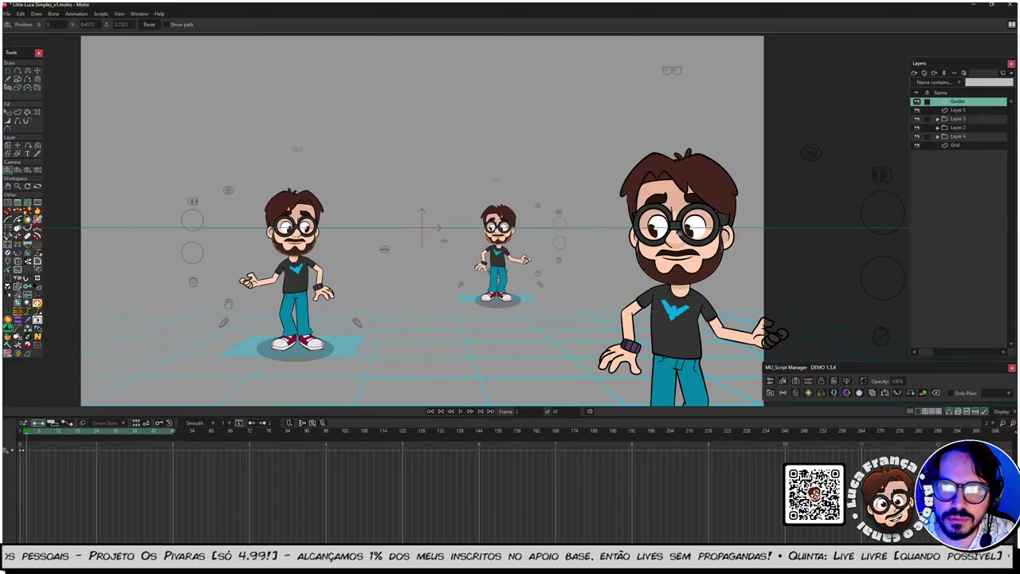
{"action": "left_click_drag", "start_coordinate": [486, 278], "coordinate": [459, 243]}
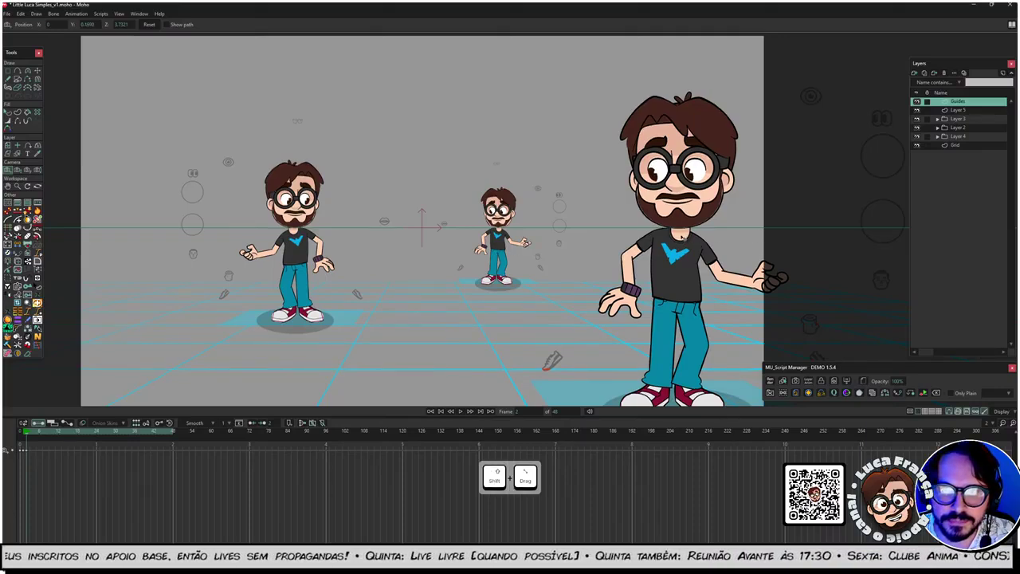
{"action": "left_click_drag", "start_coordinate": [431, 296], "coordinate": [462, 411]}
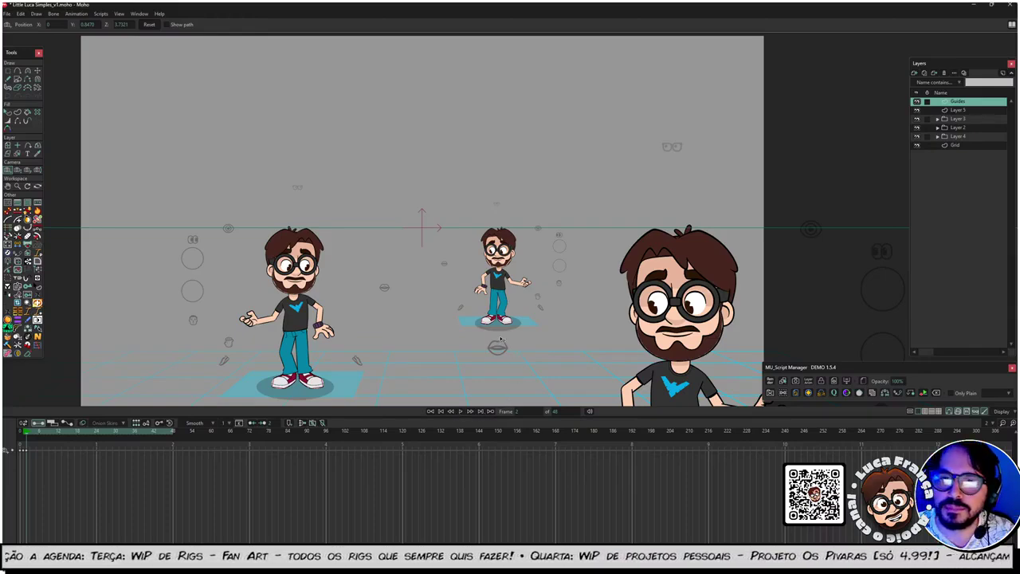
{"action": "left_click_drag", "start_coordinate": [500, 341], "coordinate": [497, 146]}
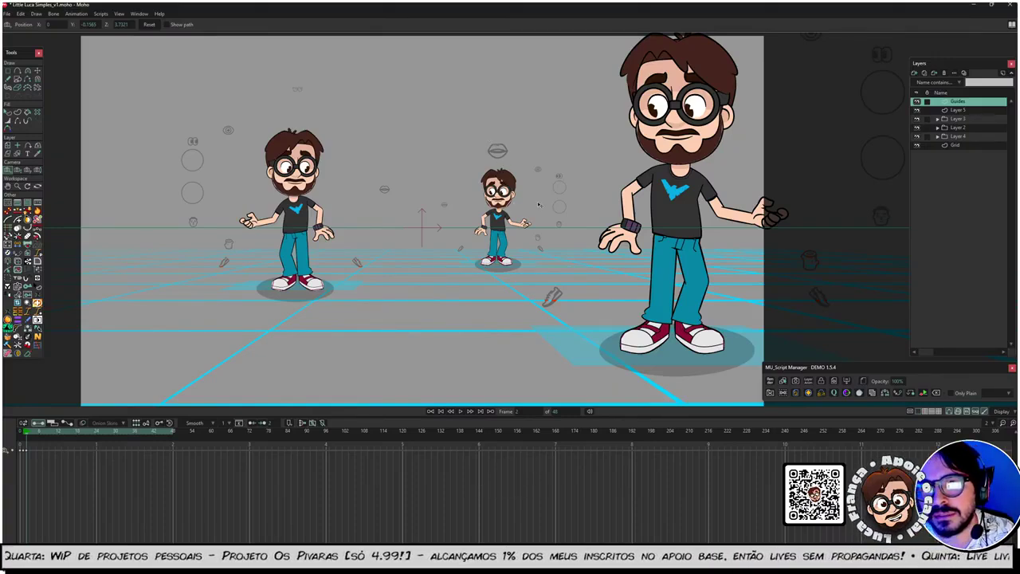
{"action": "left_click_drag", "start_coordinate": [542, 204], "coordinate": [701, 236]}
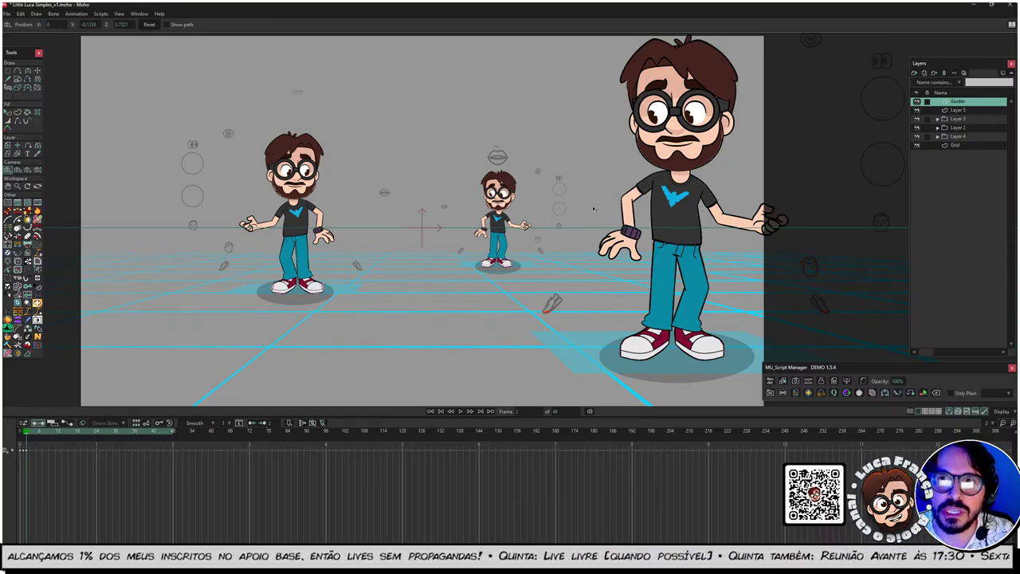
{"action": "left_click_drag", "start_coordinate": [593, 209], "coordinate": [565, 231]}
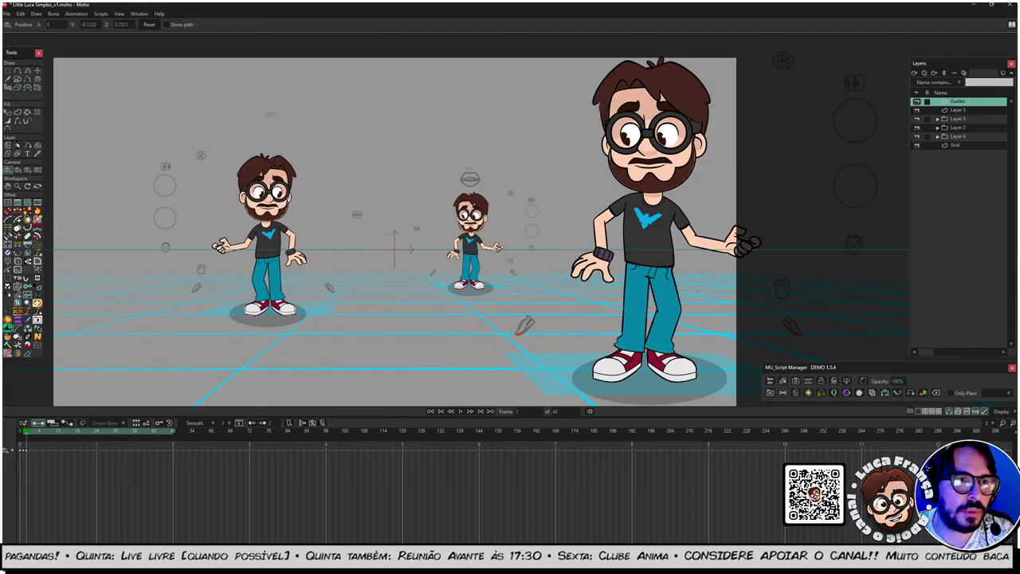
Step: Zoom the camera out to a vertical field of view of about 29.4° at frame 2
{"action": "left_click", "coordinate": [17, 169]}
{"action": "left_click_drag", "start_coordinate": [437, 224], "coordinate": [317, 216]}
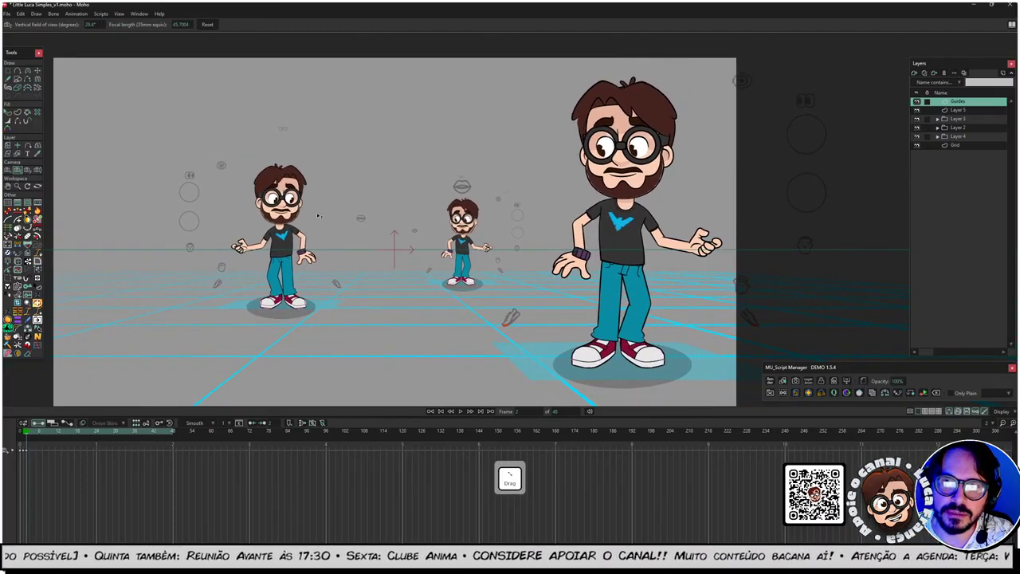